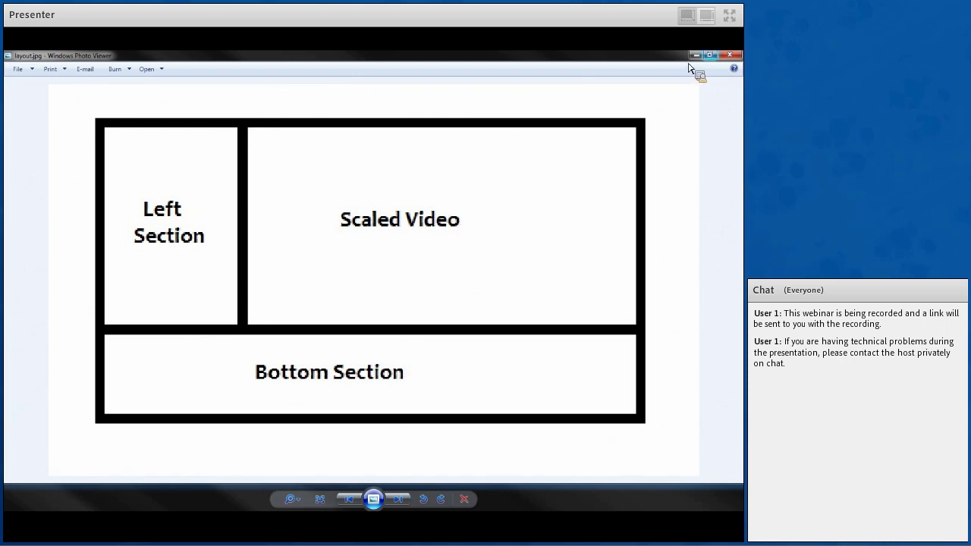
Close the layout.jpg image in the photo viewer.
left_click(725, 56)
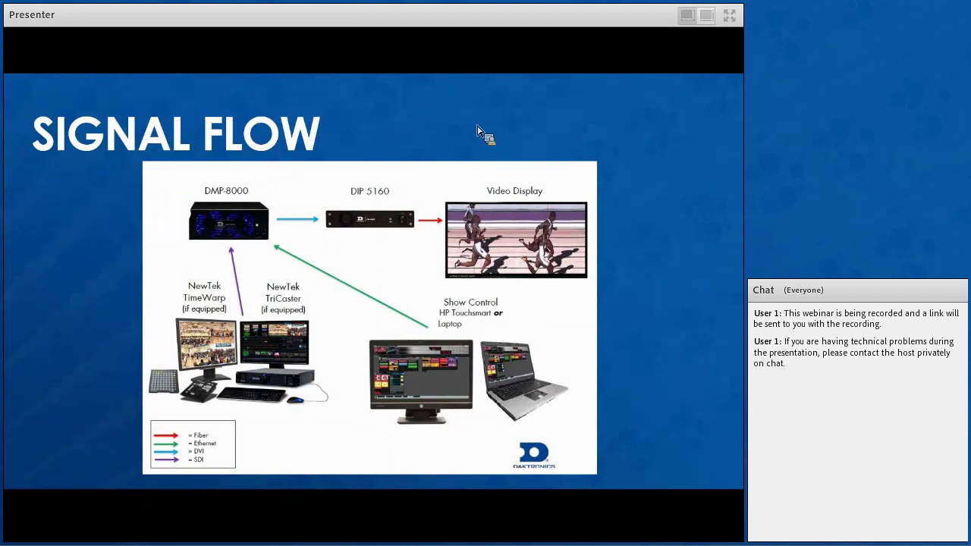
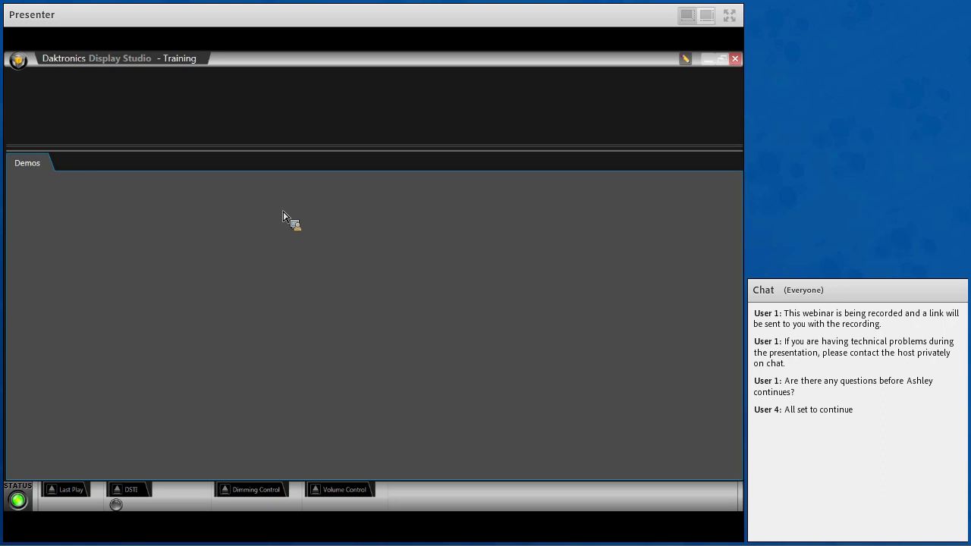
Open the application settings and set the default theme color to Red.
left_click(18, 60)
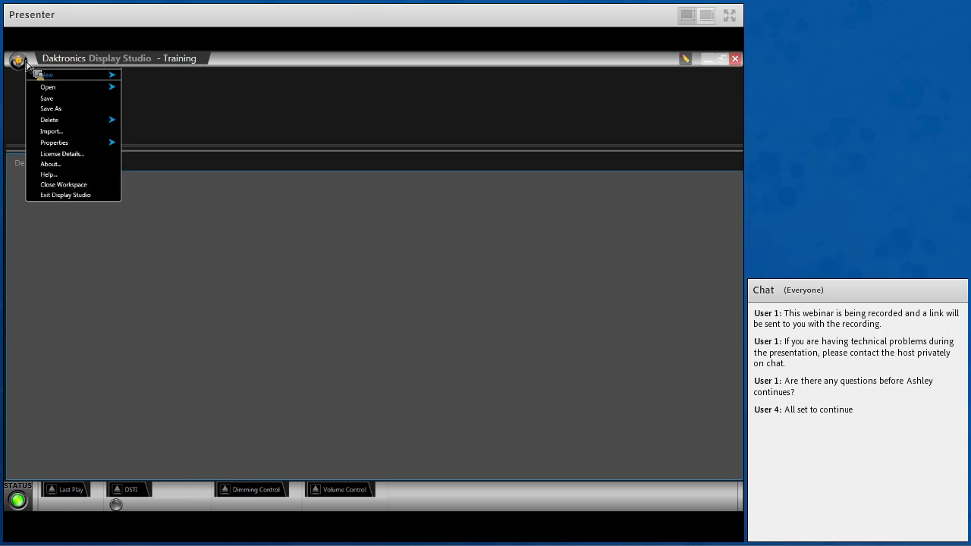
mouse_move(59, 77)
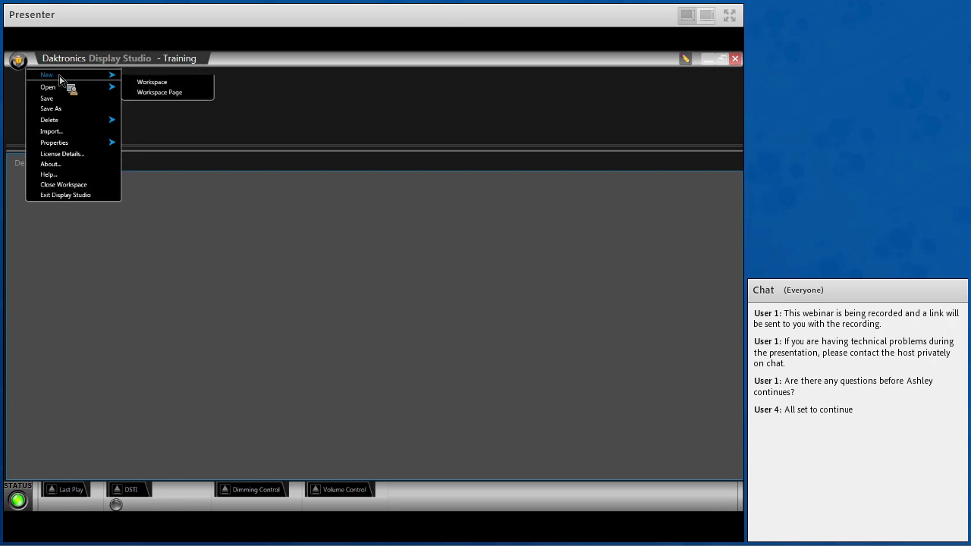
mouse_move(70, 126)
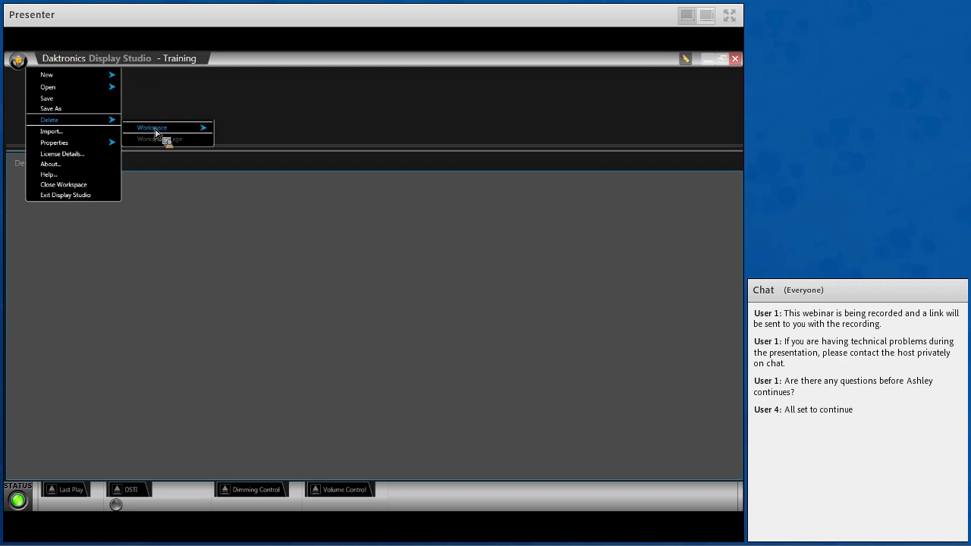
mouse_move(156, 133)
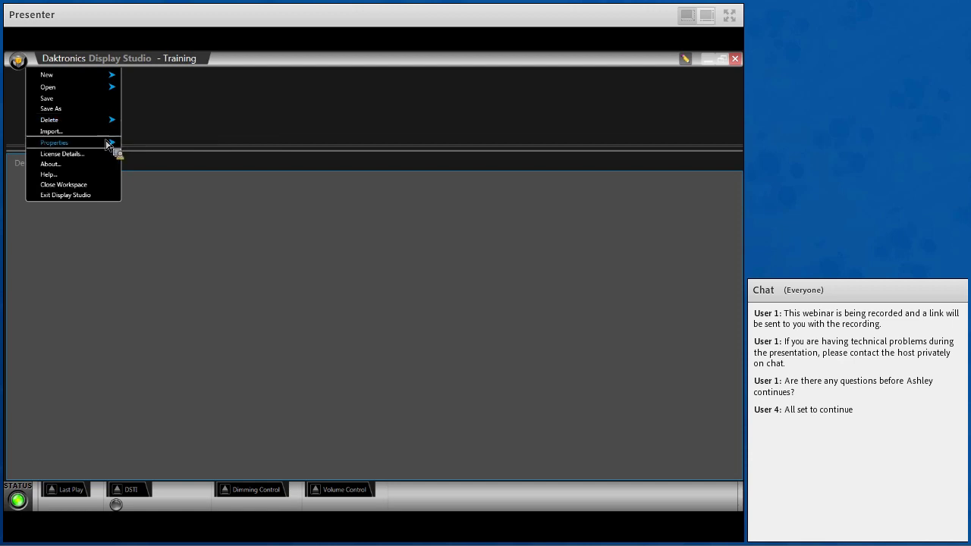
mouse_move(115, 147)
left_click(211, 179)
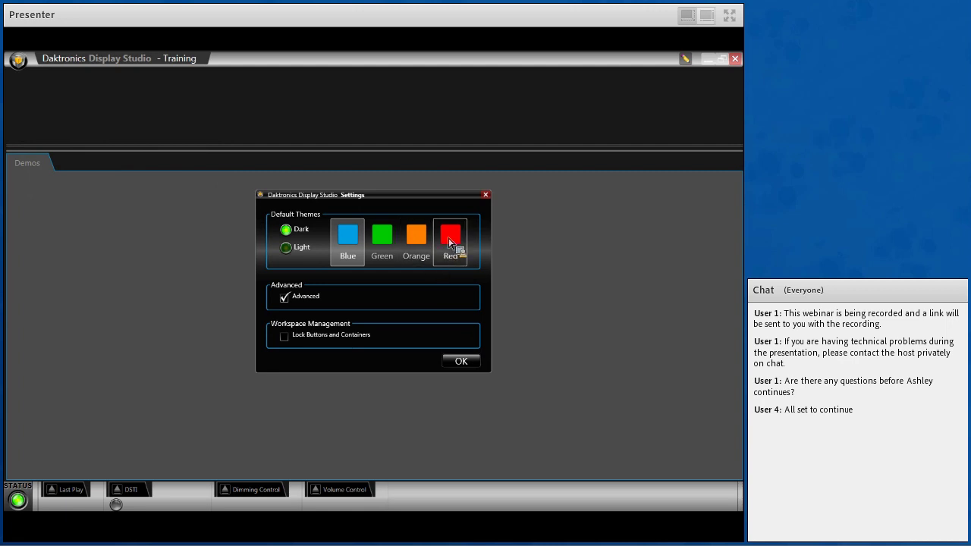
left_click(449, 242)
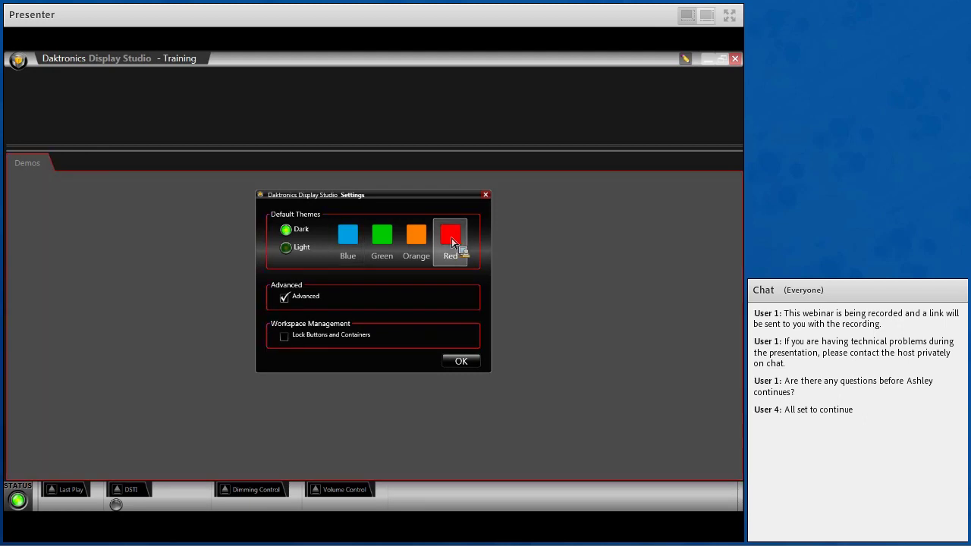
Turn the lock on buttons and containers on and back off, and confirm the settings.
left_click(286, 339)
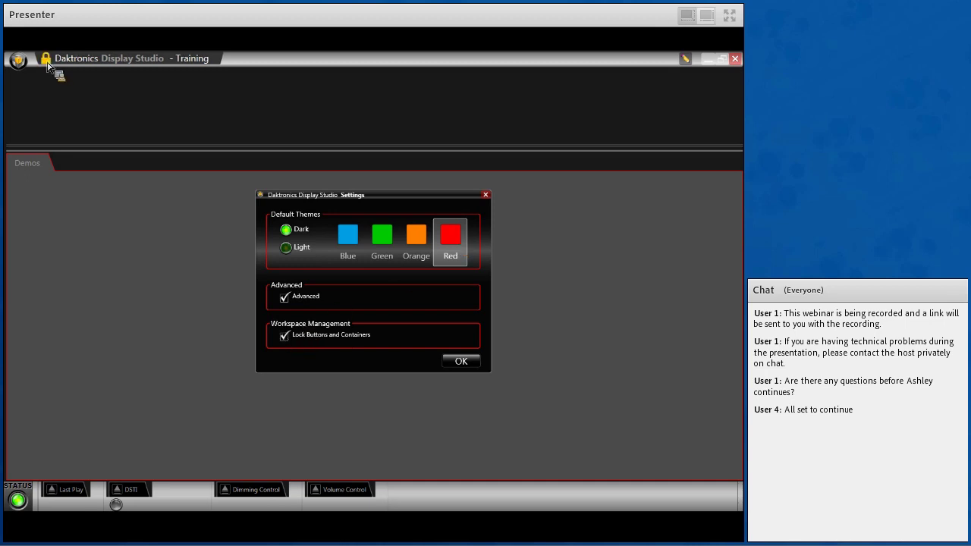
left_click(302, 338)
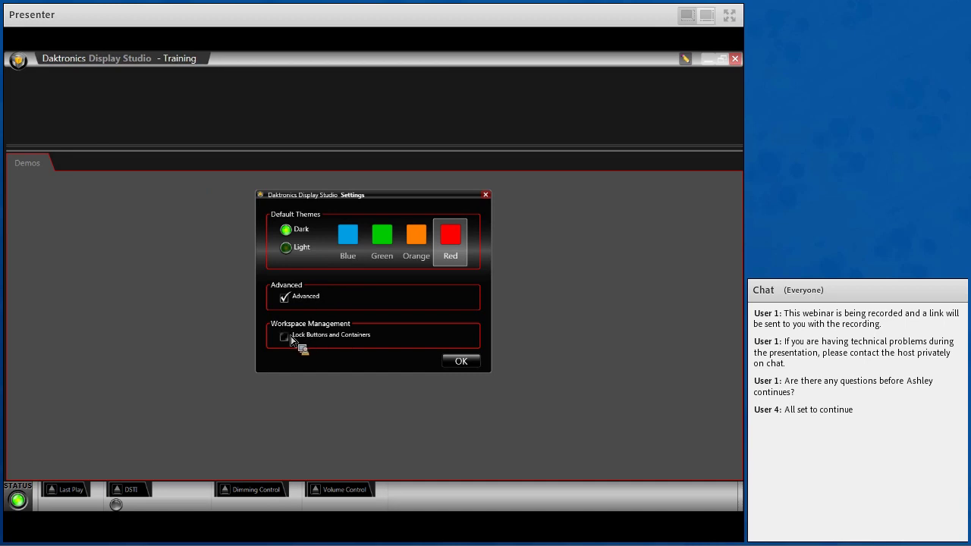
left_click(461, 360)
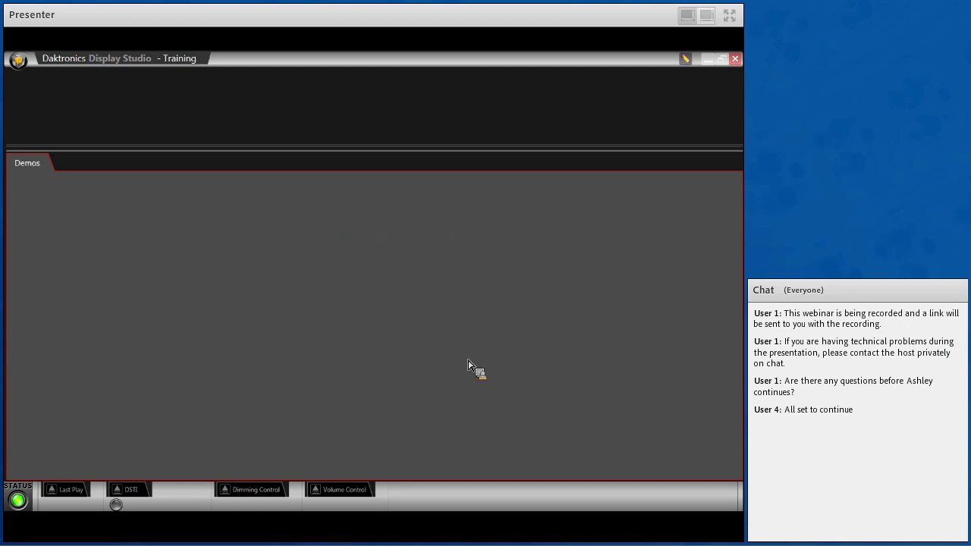
Open the user handbook from the help, jump to its Arranging elements topic, read through the ordering options, and close the handbook.
left_click(19, 60)
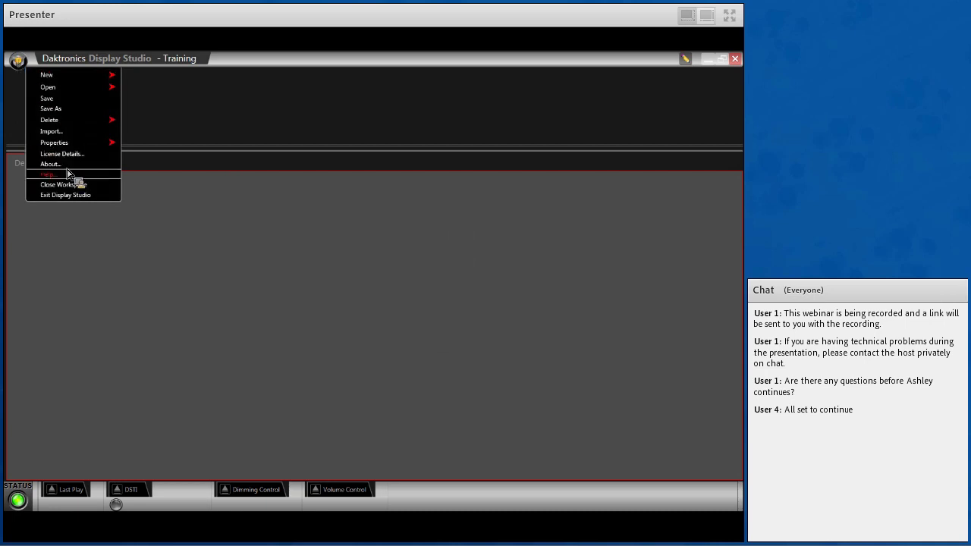
left_click(68, 174)
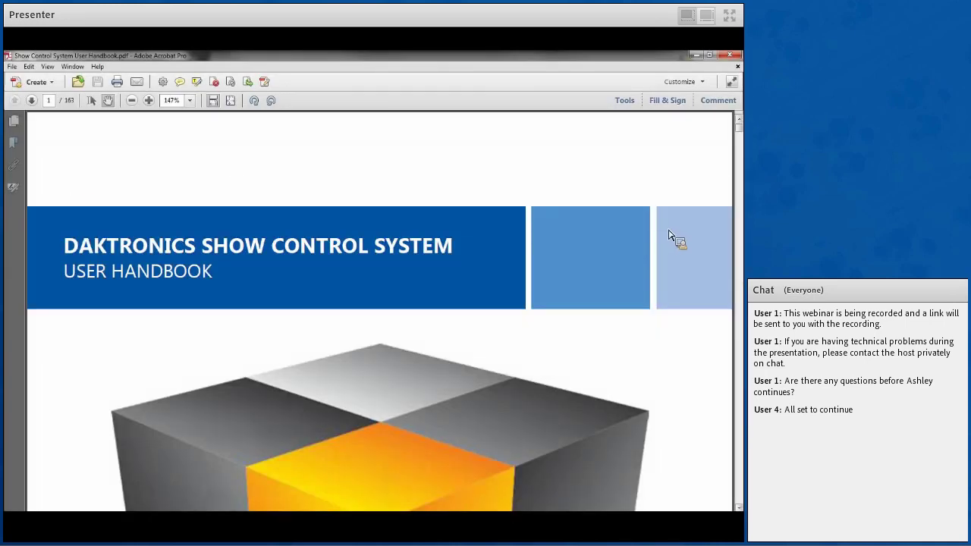
left_click(33, 102)
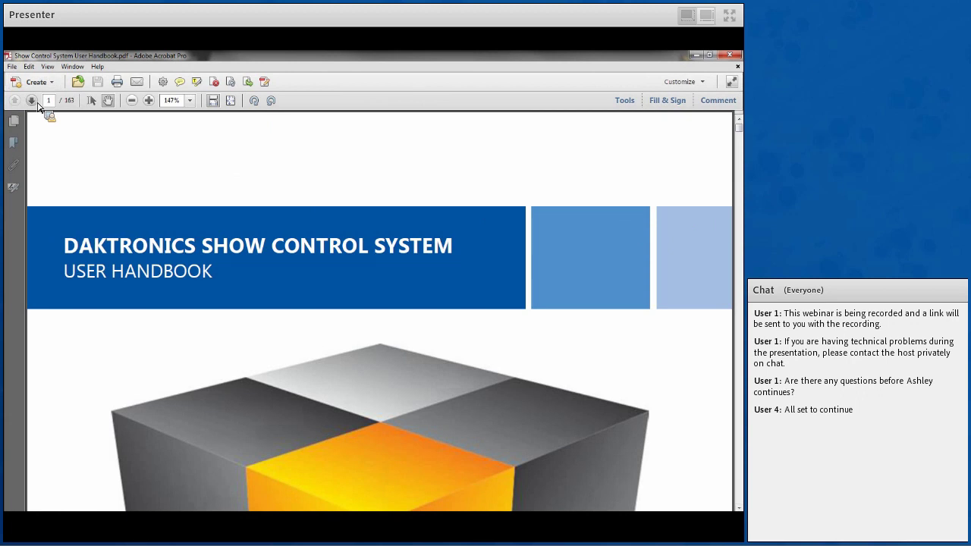
left_click(33, 102)
left_click(34, 102)
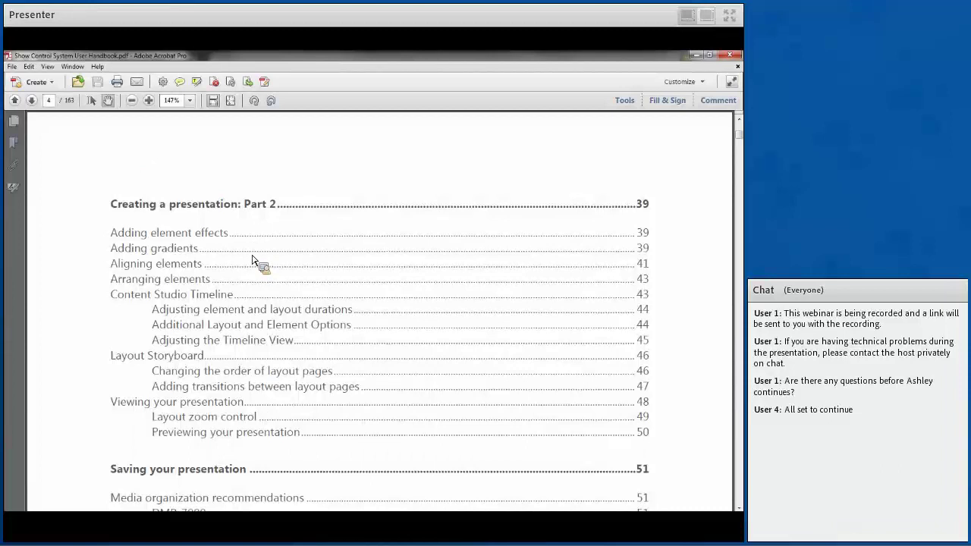
left_click(198, 285)
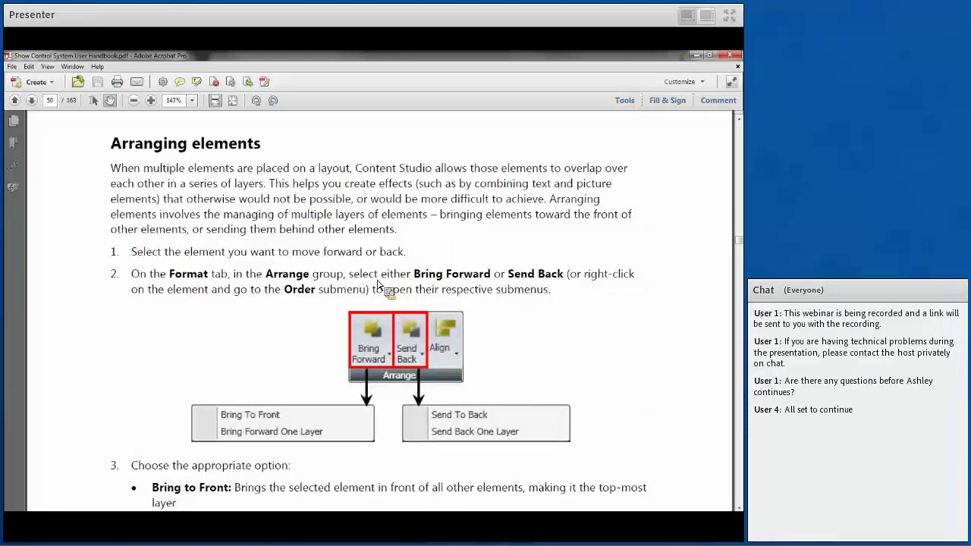
scroll(378, 284, "down", 1)
scroll(378, 284, "down", 5)
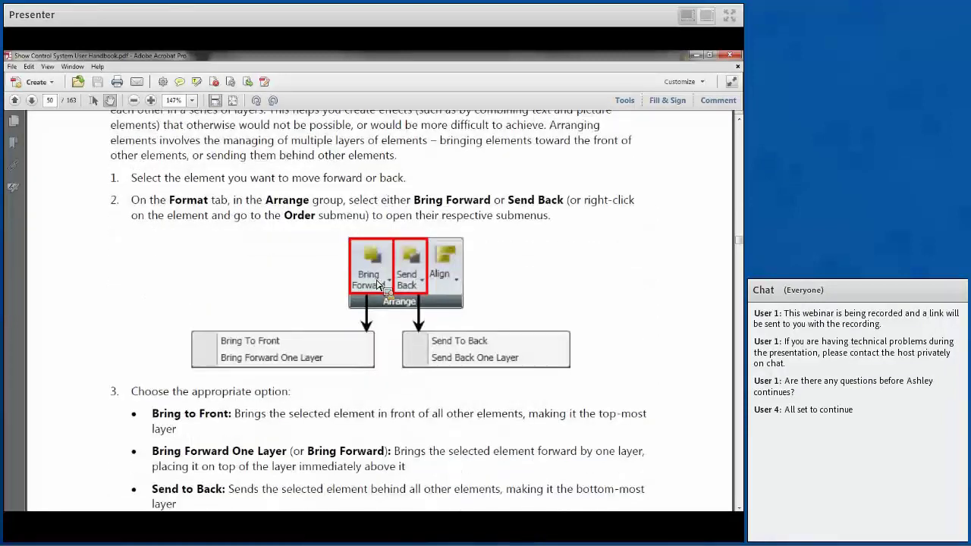
scroll(378, 284, "down", 1)
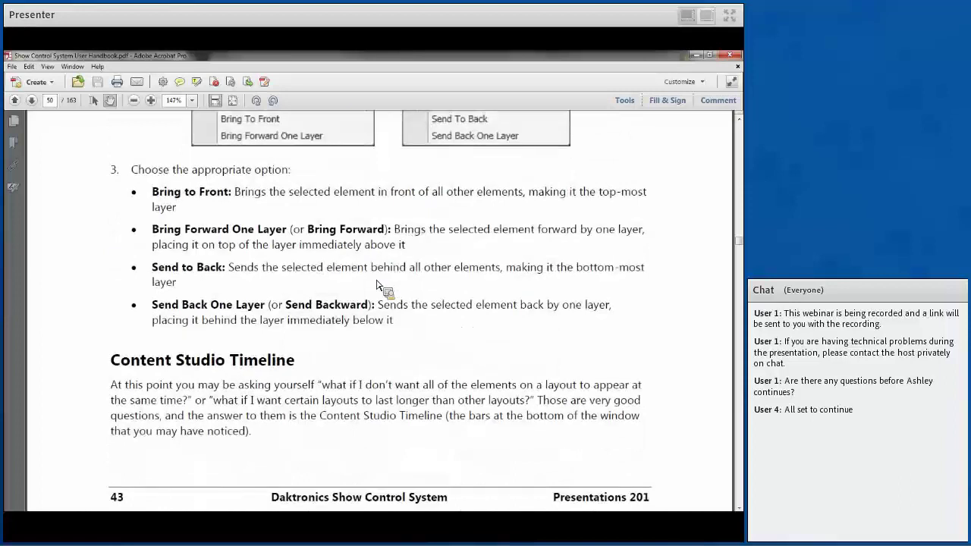
left_click(730, 56)
left_click(17, 59)
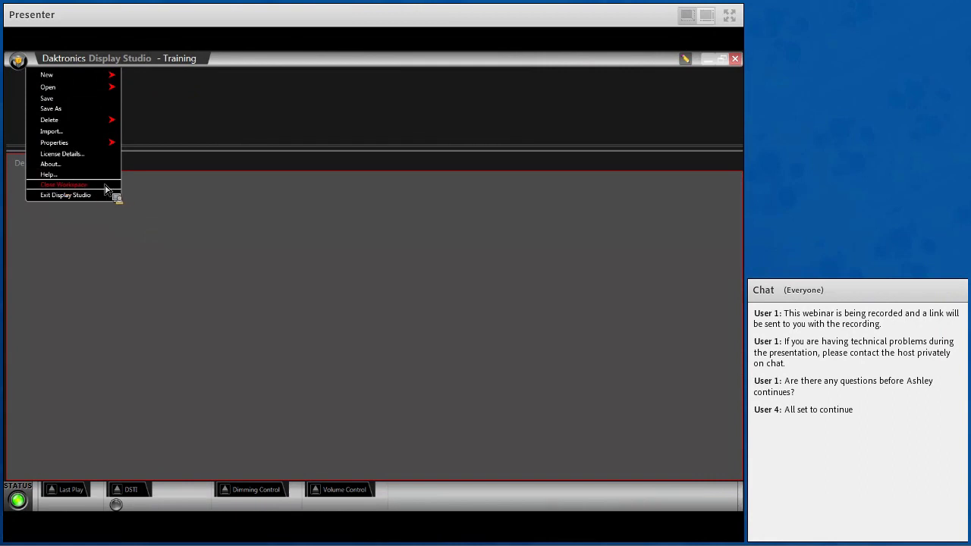
left_click(160, 223)
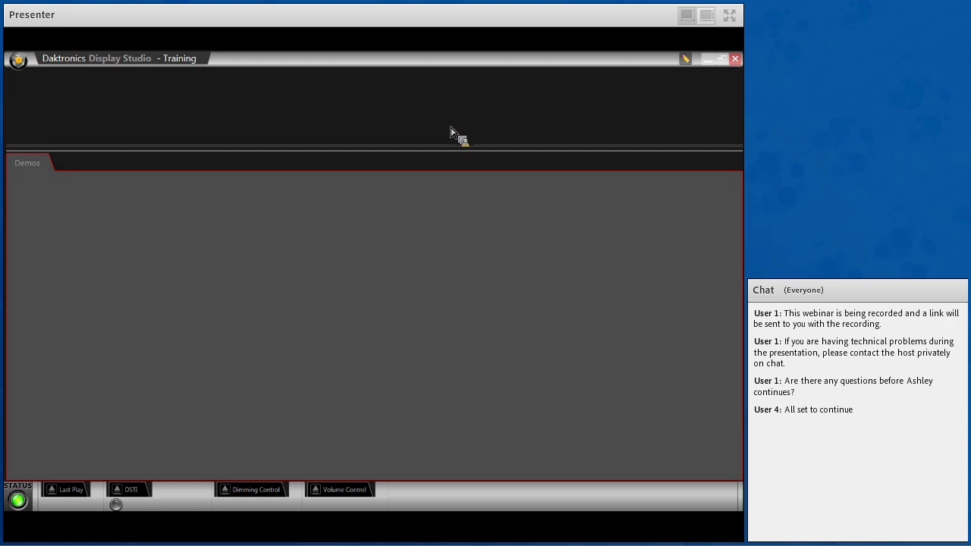
Open the monitor configuration for the empty strip above the workspace and add the Full Screen 336 x 600 monitor.
left_click_drag(317, 123, 368, 116)
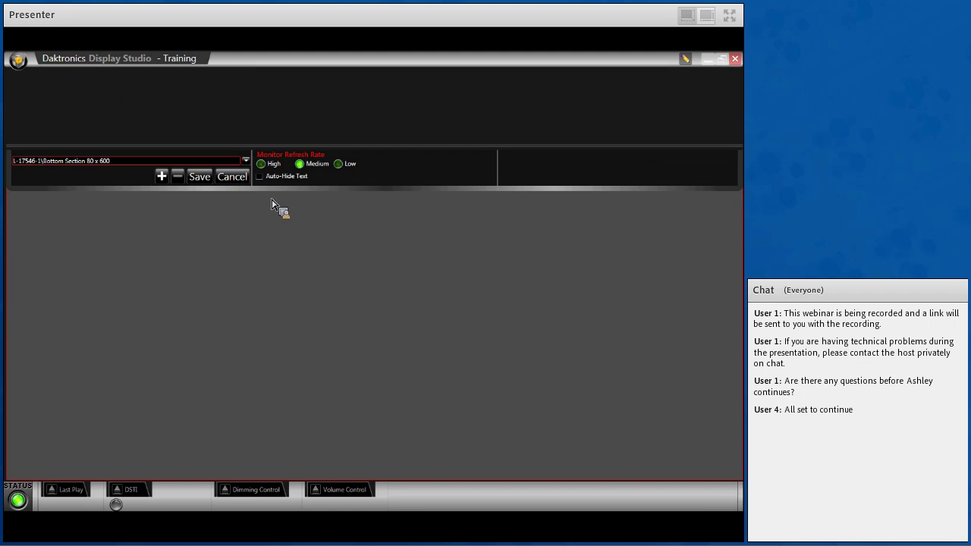
left_click(247, 162)
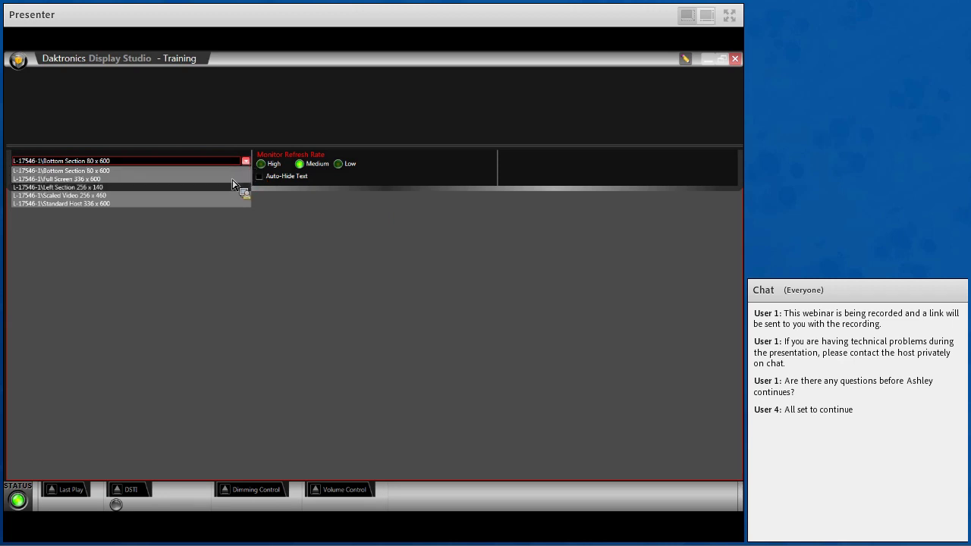
left_click(227, 179)
left_click(162, 177)
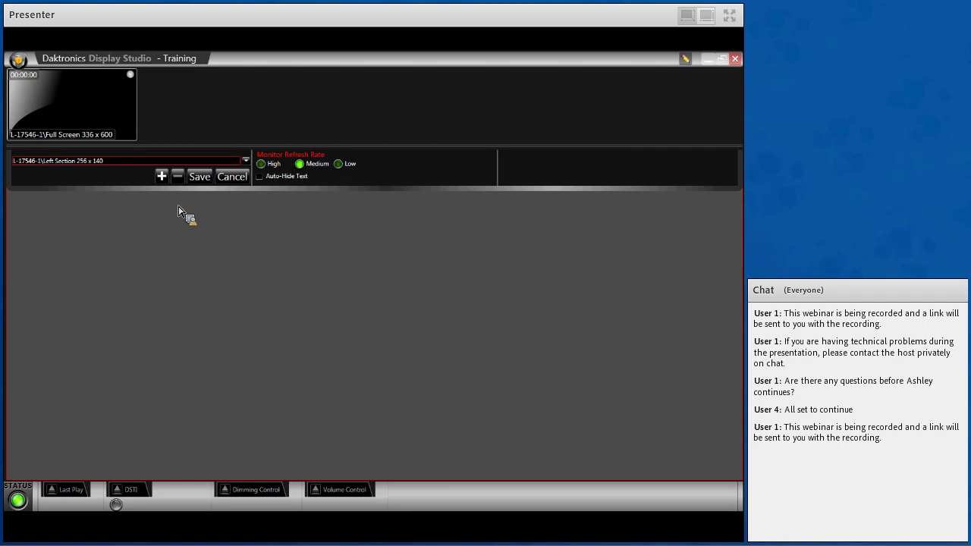
Add the Bottom Section 80 x 600 and Left Section 256 x 140 monitors beside the Full Screen one.
left_click(247, 161)
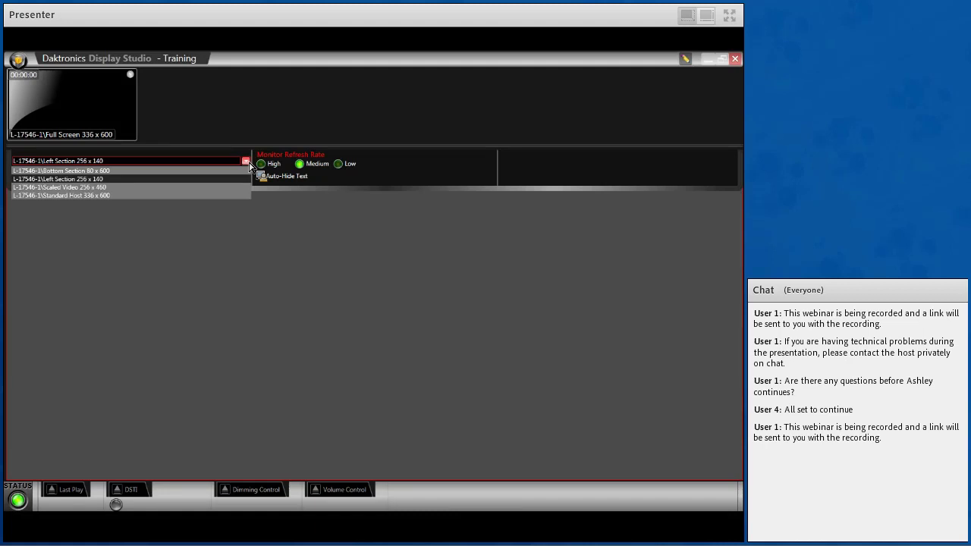
left_click(210, 180)
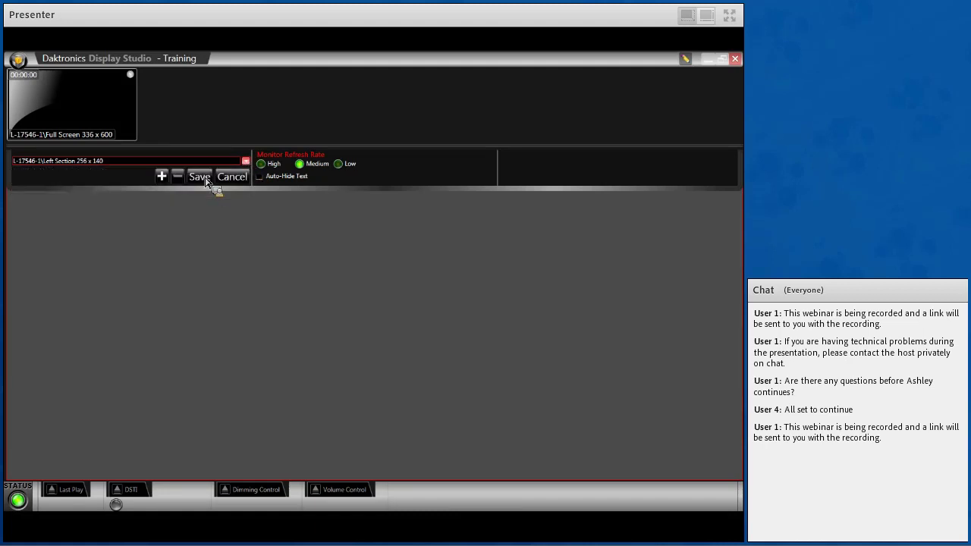
left_click(162, 175)
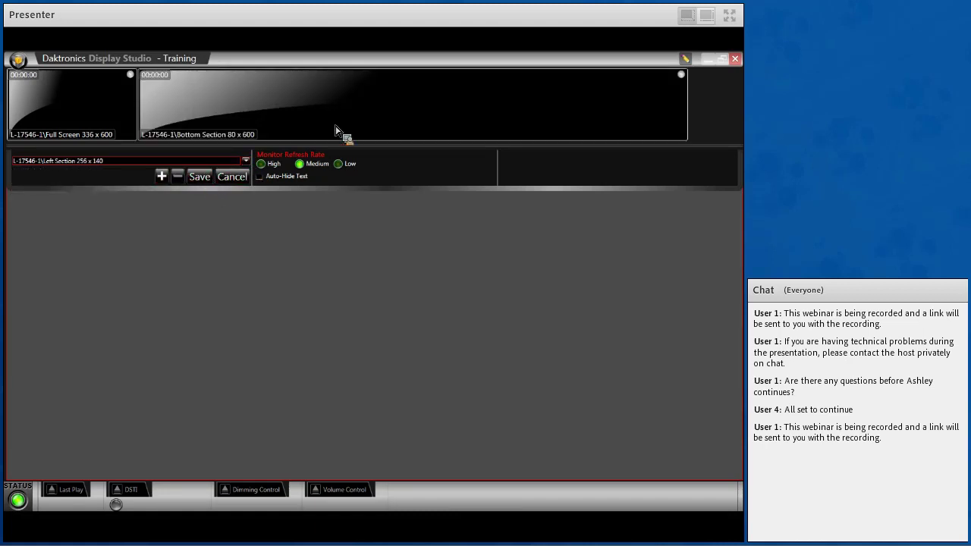
left_click(246, 161)
left_click(205, 180)
left_click(162, 176)
Add the Scaled Video 256 x 460 monitor at the end of the strip.
left_click(246, 161)
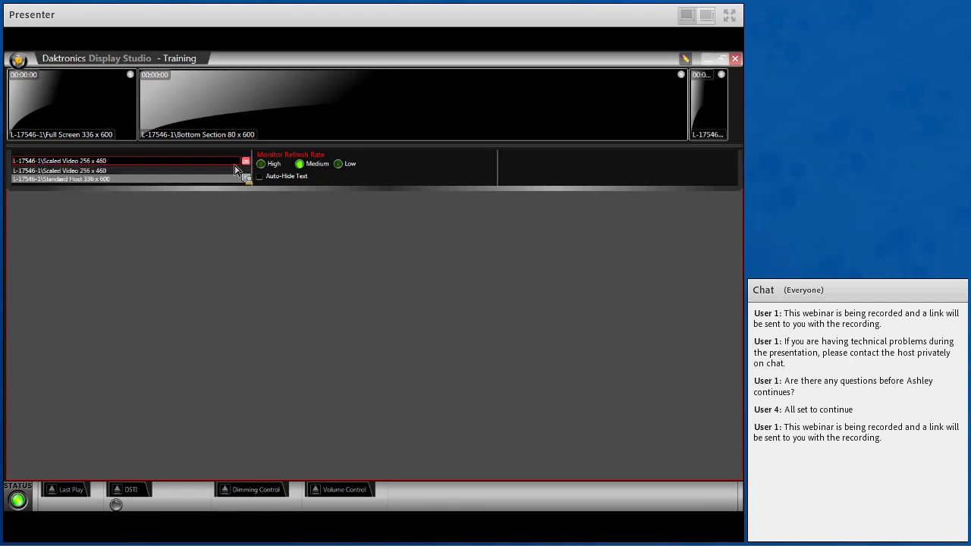
left_click(231, 171)
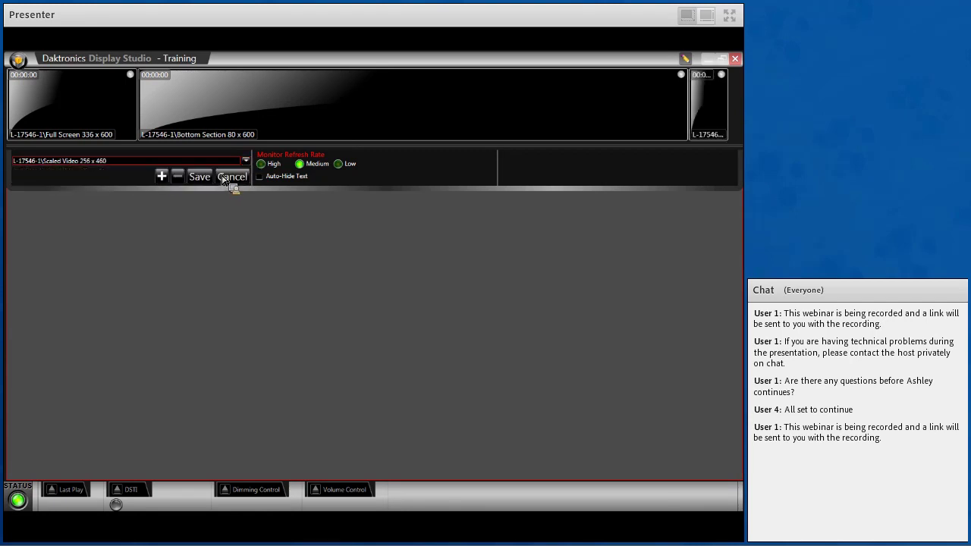
left_click(166, 180)
Move the Left Section monitor ahead of the Bottom Section, resize both, and remove the Scaled Video monitor.
mouse_move(267, 154)
left_mouse_down()
mouse_move(358, 151)
mouse_move(136, 152)
mouse_move(304, 148)
mouse_move(304, 123)
mouse_move(238, 104)
mouse_move(228, 116)
mouse_move(329, 139)
mouse_move(574, 113)
mouse_move(318, 113)
mouse_move(58, 92)
mouse_move(76, 106)
mouse_move(402, 107)
mouse_move(400, 151)
mouse_move(354, 127)
mouse_move(260, 110)
mouse_move(644, 119)
mouse_move(203, 120)
mouse_move(169, 110)
mouse_move(163, 82)
mouse_move(173, 115)
mouse_move(370, 114)
mouse_move(389, 127)
mouse_move(400, 96)
mouse_move(319, 171)
mouse_move(271, 127)
mouse_move(236, 144)
mouse_move(176, 121)
mouse_move(51, 126)
mouse_move(91, 105)
mouse_move(91, 124)
mouse_move(159, 110)
mouse_move(163, 97)
mouse_move(154, 100)
mouse_move(268, 79)
mouse_move(272, 118)
mouse_move(234, 126)
mouse_move(340, 136)
mouse_move(240, 129)
mouse_move(319, 137)
mouse_move(384, 118)
left_mouse_up()
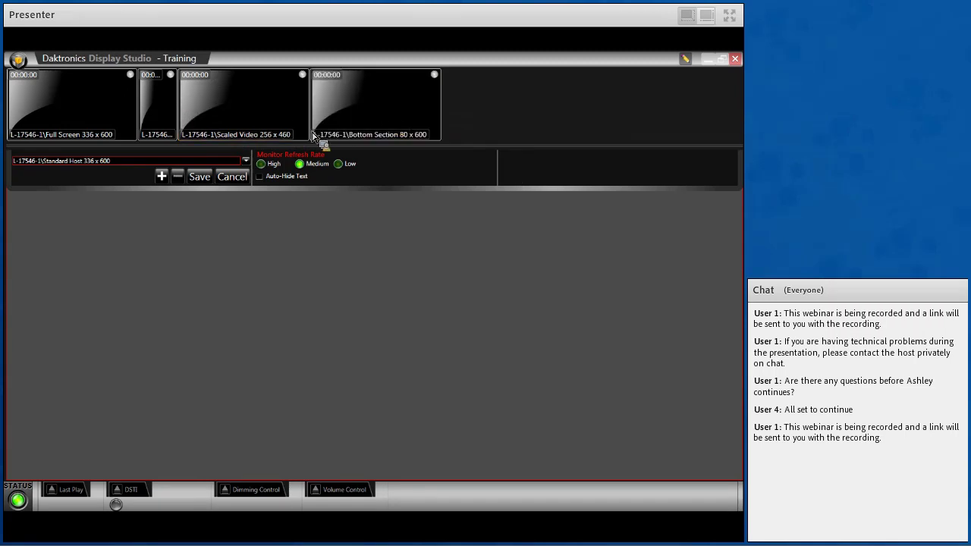
left_click_drag(425, 149, 180, 186)
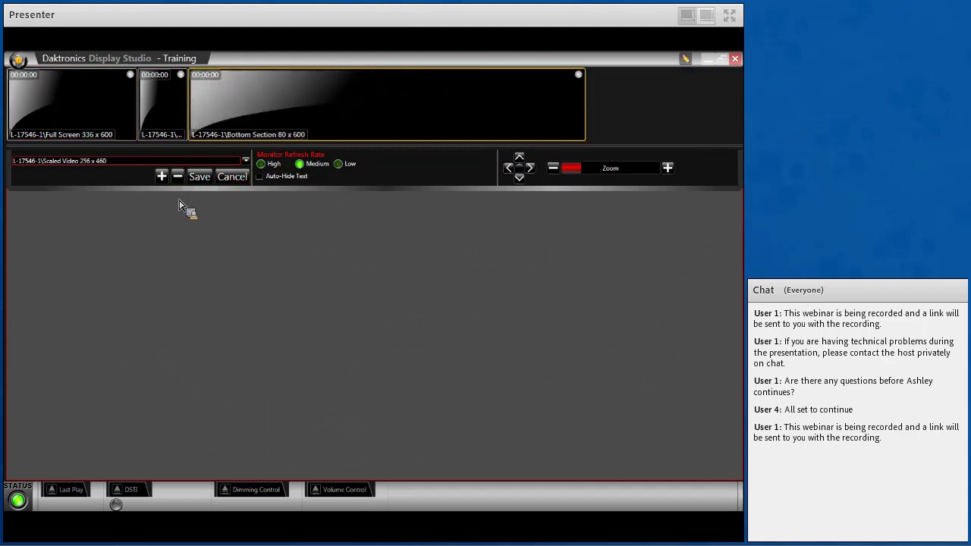
Add the Scaled Video 256 x 460 monitor after the Bottom Section and save the monitor configuration.
left_click(246, 160)
left_click(234, 179)
left_click(161, 176)
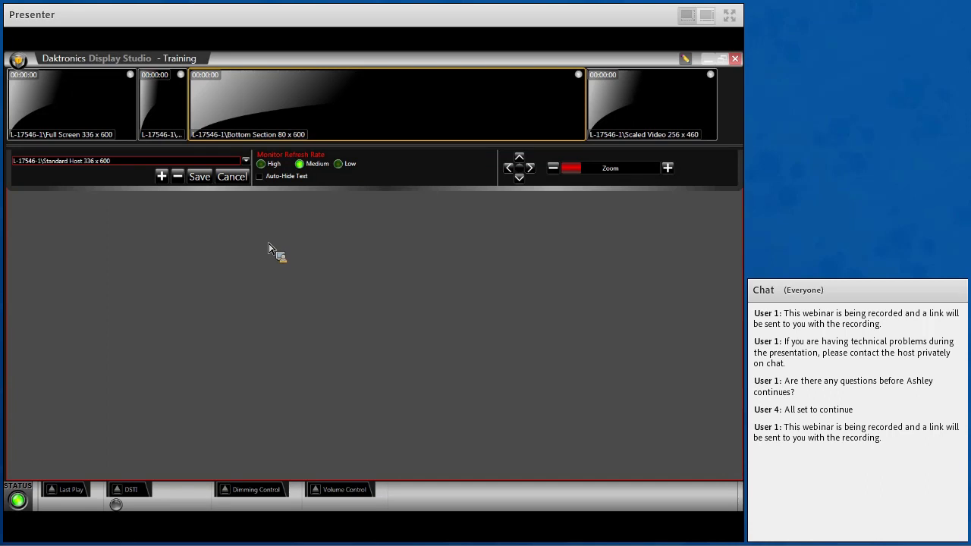
left_click(201, 176)
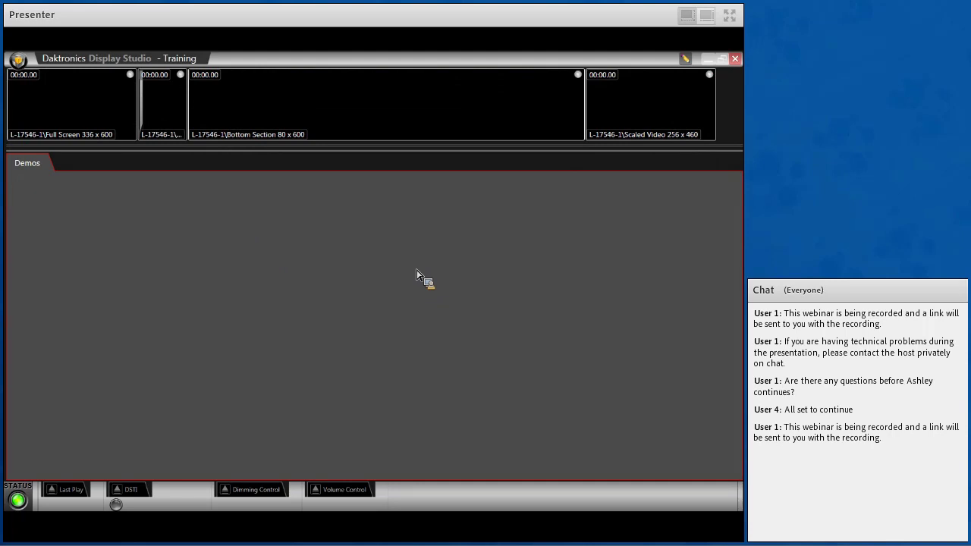
left_click_drag(417, 274, 175, 271)
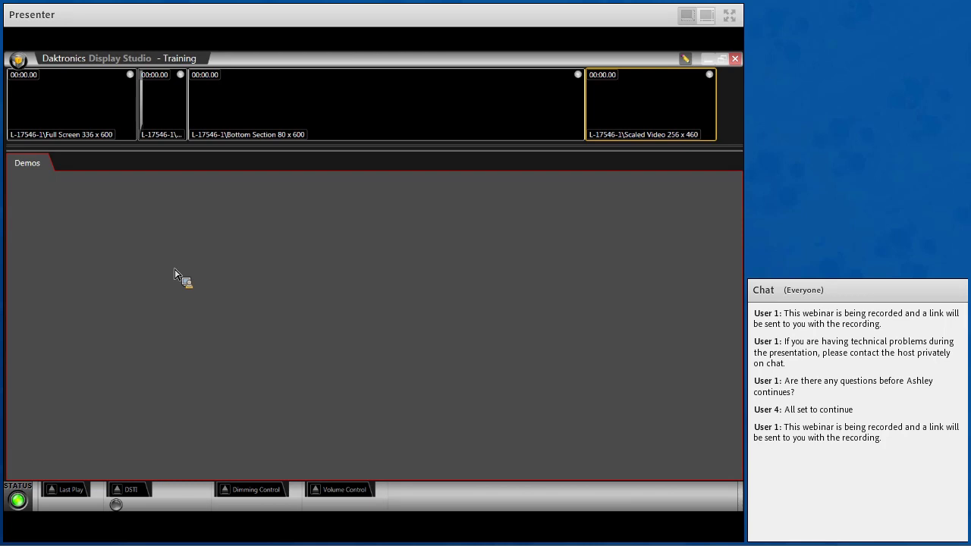
mouse_move(174, 274)
left_mouse_down()
mouse_move(85, 126)
mouse_move(106, 113)
mouse_move(523, 147)
mouse_move(665, 129)
mouse_move(182, 297)
mouse_move(177, 283)
left_mouse_up()
left_click_drag(113, 175, 284, 240)
mouse_move(285, 241)
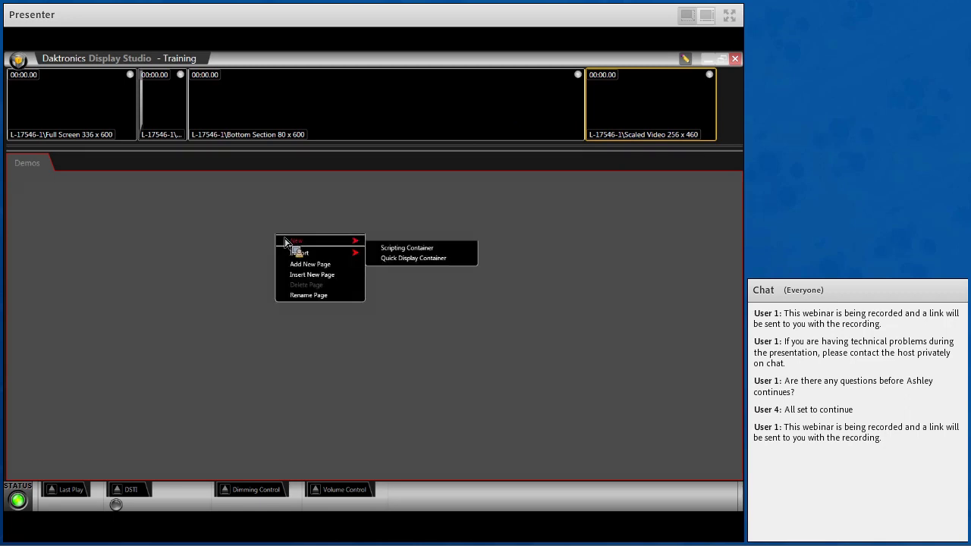
left_click(237, 252)
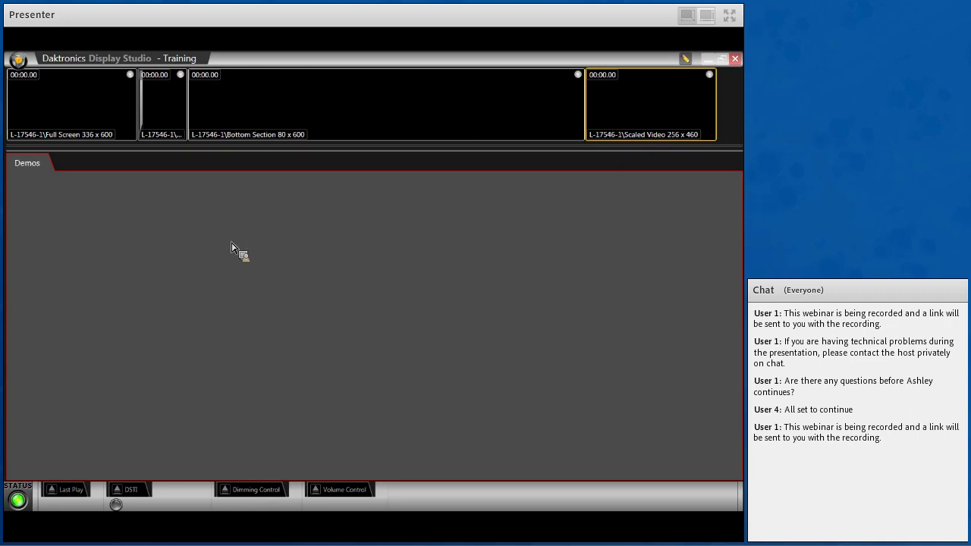
Add a scripting container to the Demos page and maximize it to fill the page.
right_click(231, 247)
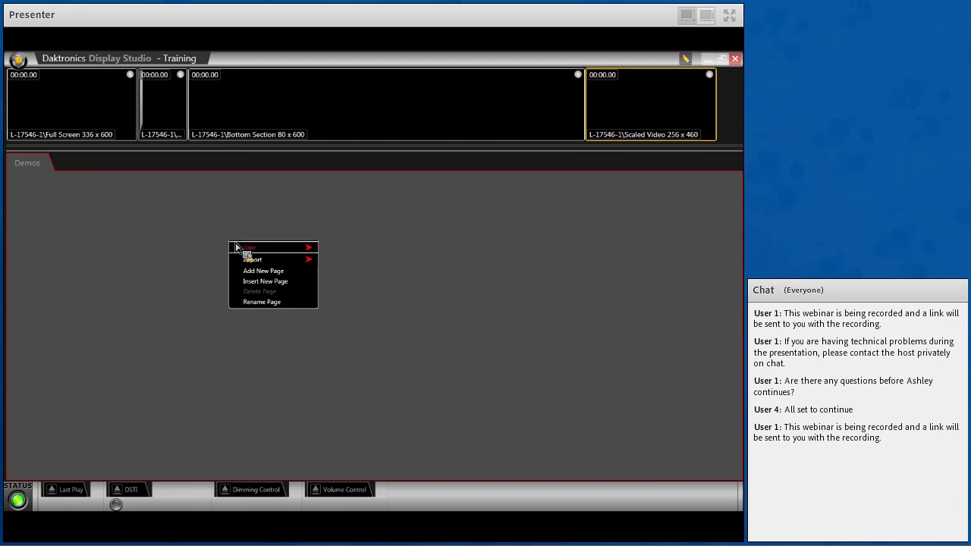
mouse_move(254, 248)
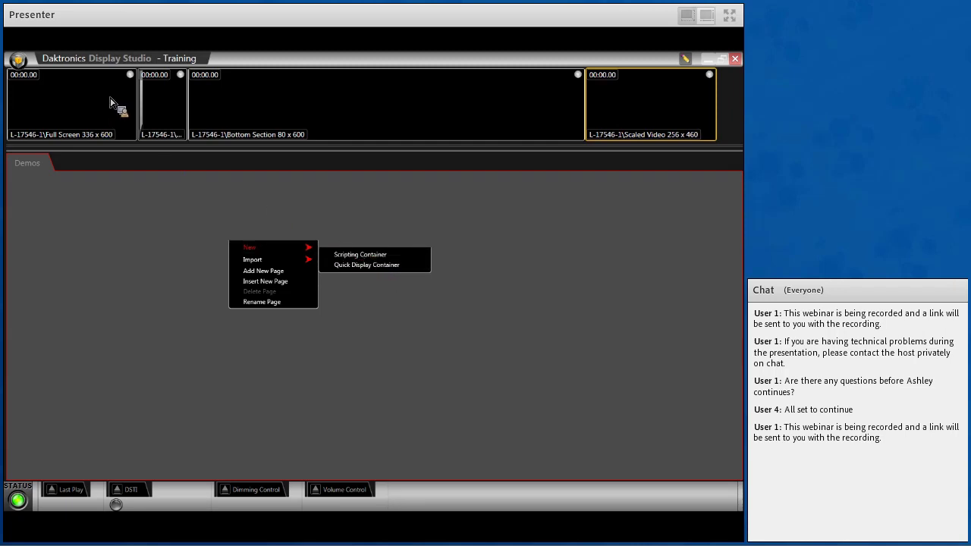
left_click(384, 256)
left_click(495, 396)
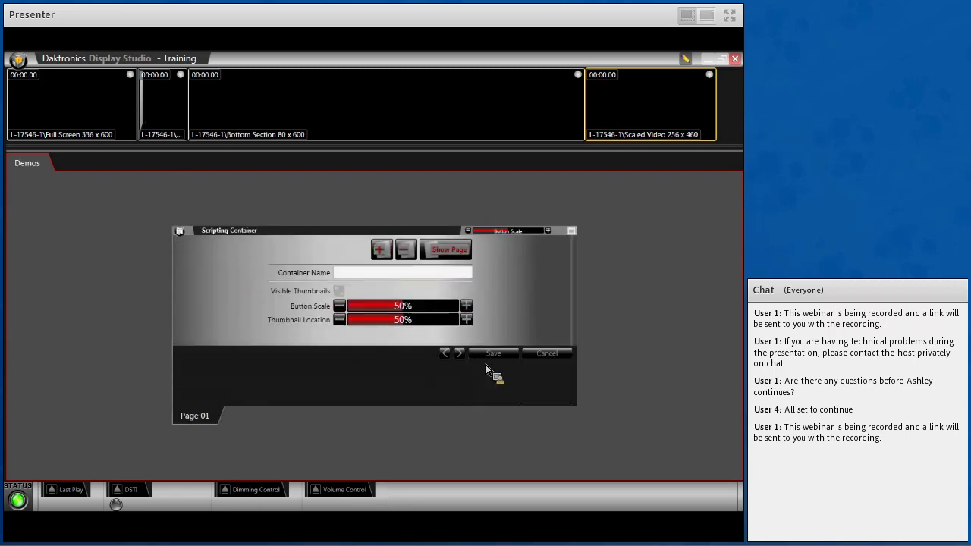
double_click(348, 234)
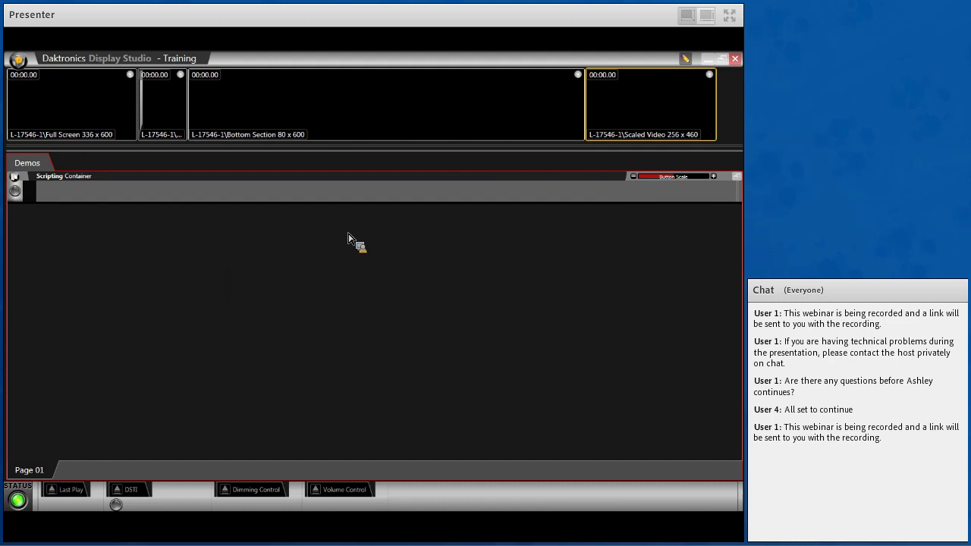
Create a new button in the scripting container using DMP-7000 Player Control, targeting L-17546-1\Full Screen 336 x 600.
right_click(114, 244)
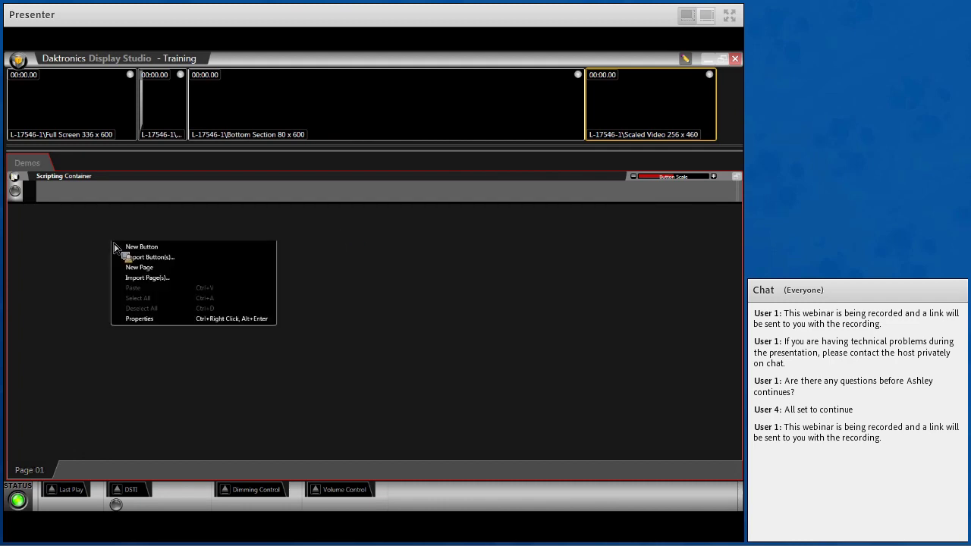
left_click(174, 248)
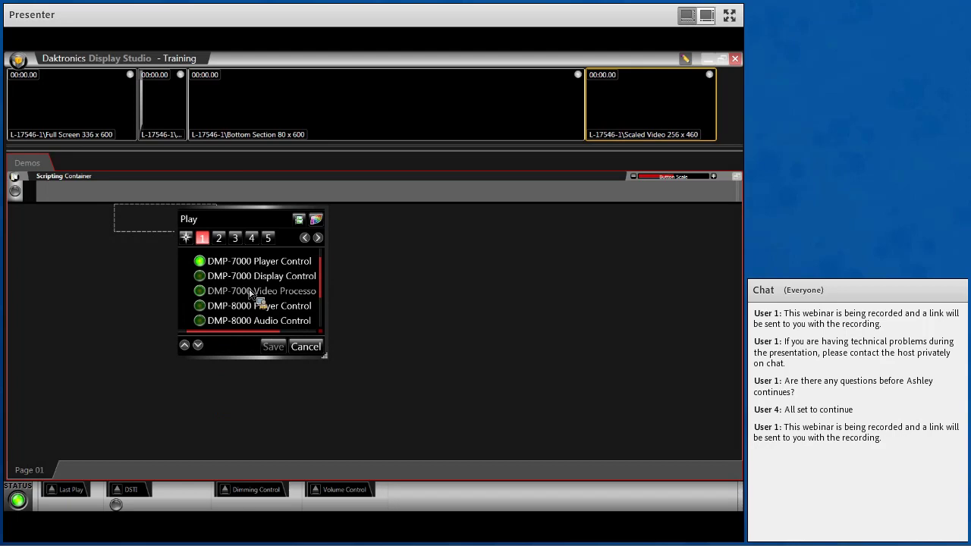
left_click(258, 308)
left_click_drag(258, 314, 188, 267)
left_click(187, 269)
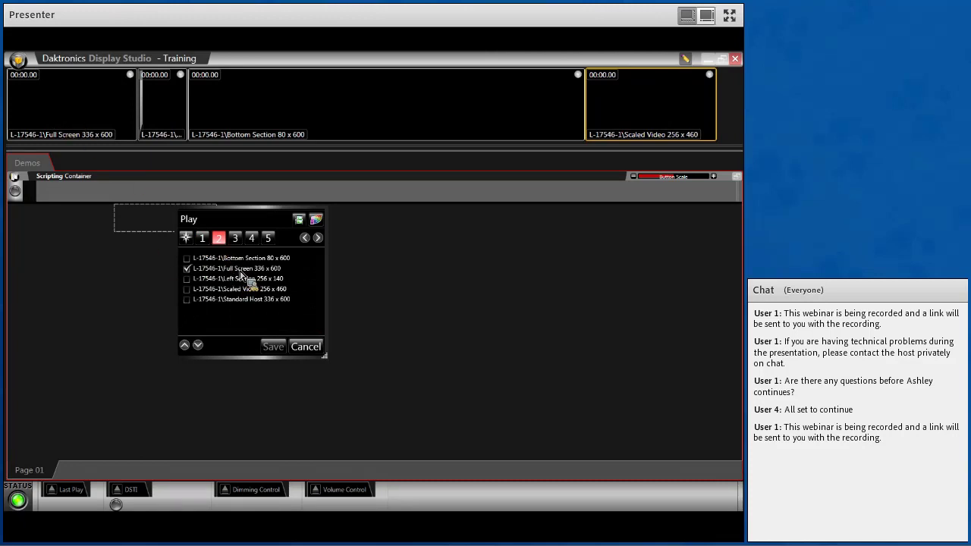
Look through the available player commands, try Blank Sign, and set the command back to Play.
left_click(235, 238)
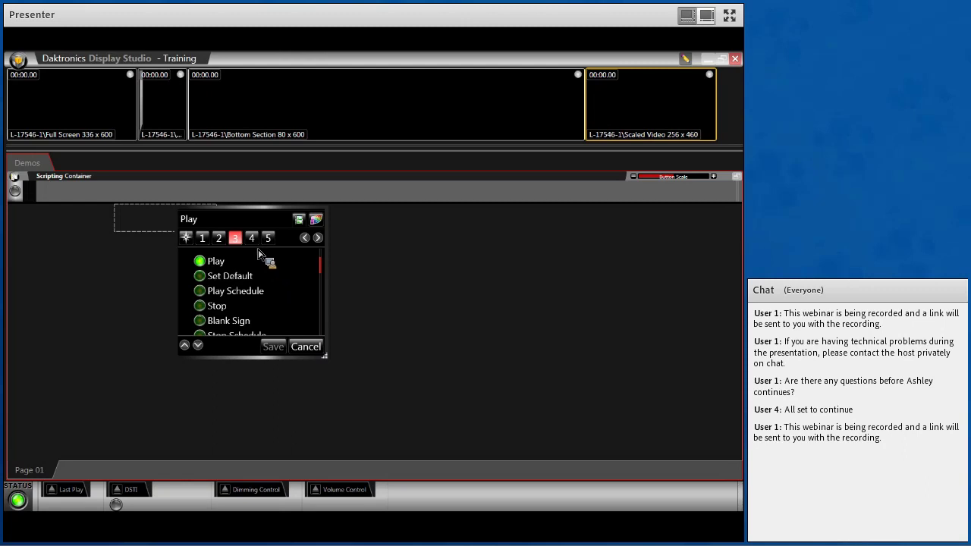
scroll(258, 261, "down", 1)
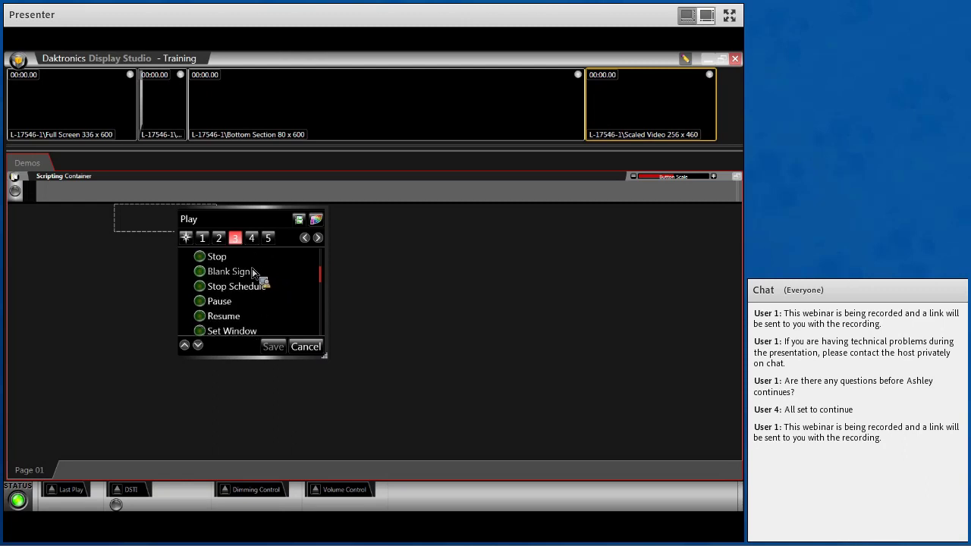
left_click(252, 274)
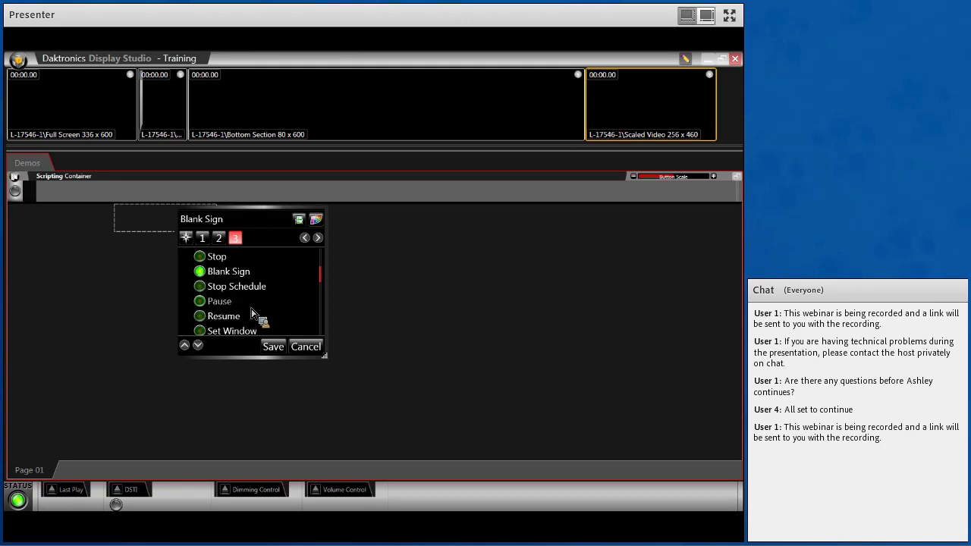
scroll(253, 313, "down", 6)
scroll(253, 313, "down", 2)
scroll(253, 314, "up", 2)
scroll(252, 313, "up", 8)
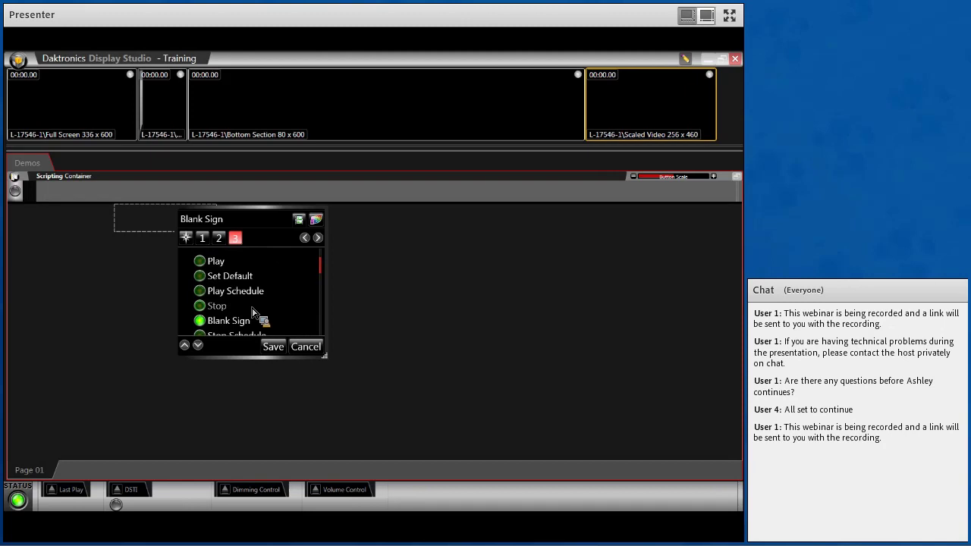
left_click(223, 263)
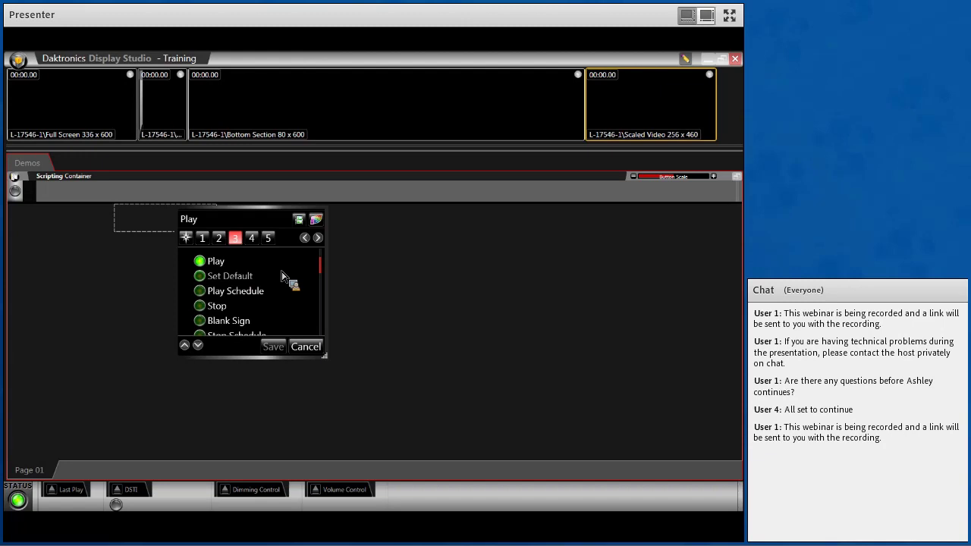
Add the Host Black SQ7 file from the Default library to the Play command.
left_click(251, 239)
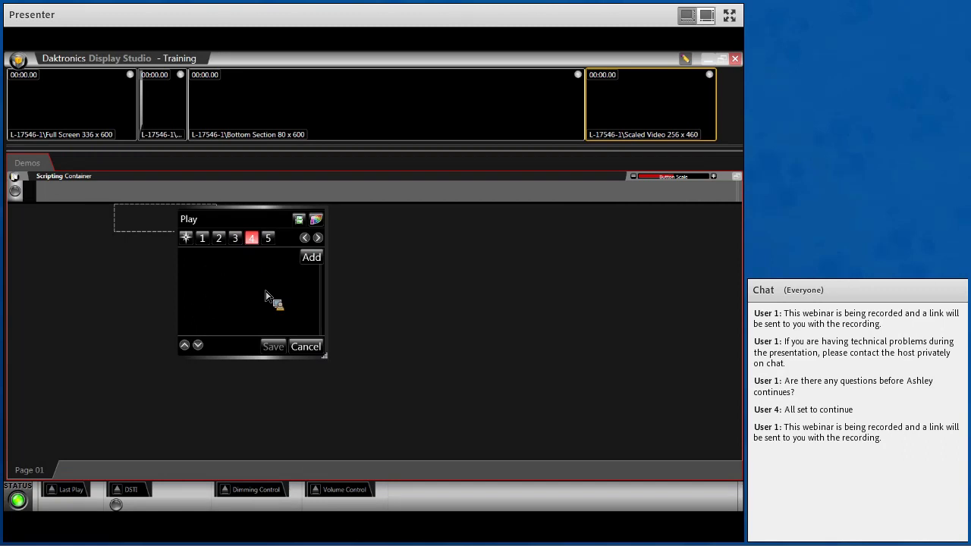
left_click(311, 258)
double_click(211, 246)
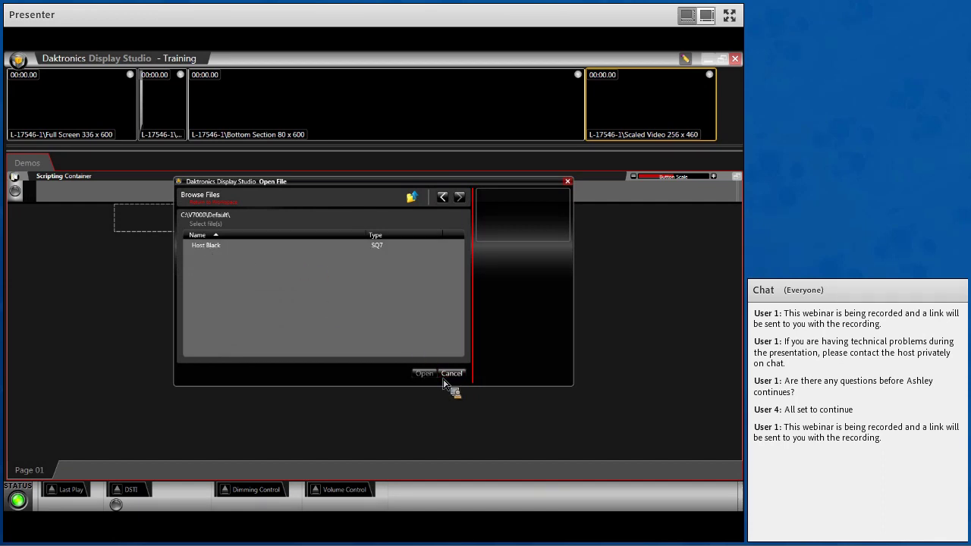
left_click(205, 247)
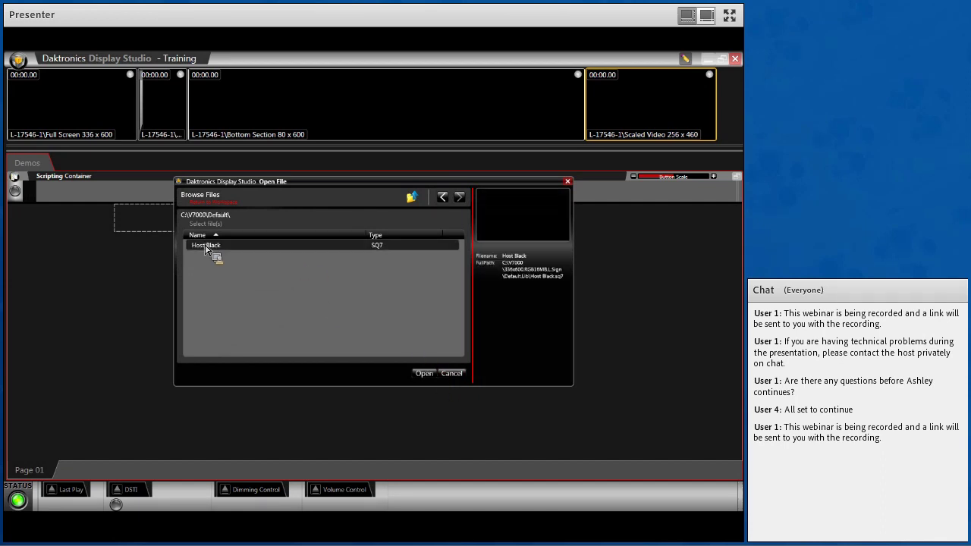
left_click(425, 374)
Try a playback count of 2 times for the button and return it to Continuous.
left_click(266, 238)
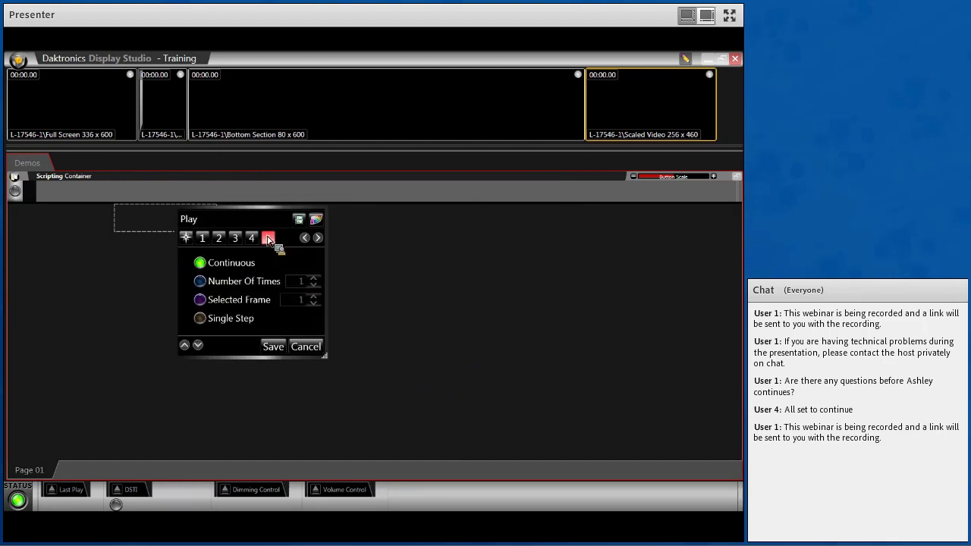
left_click(252, 286)
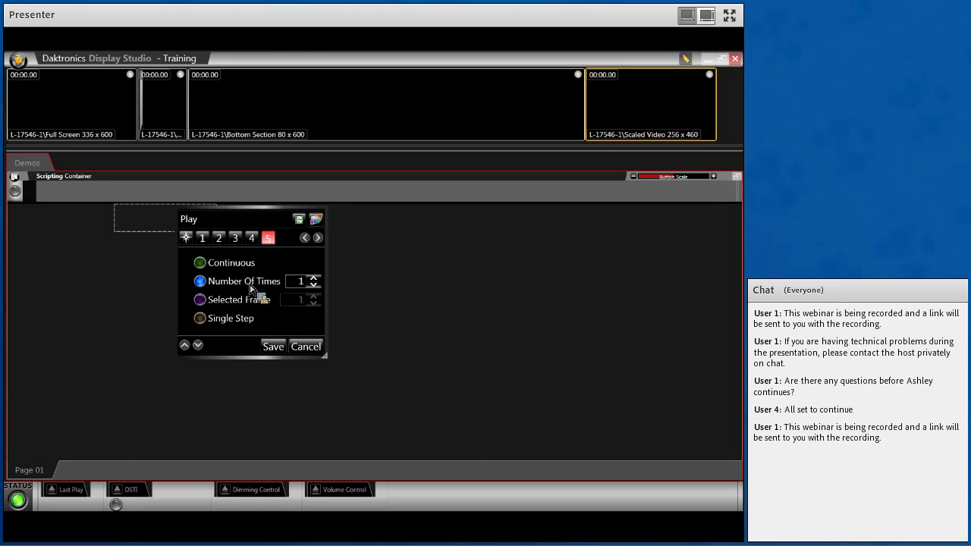
left_click(313, 278)
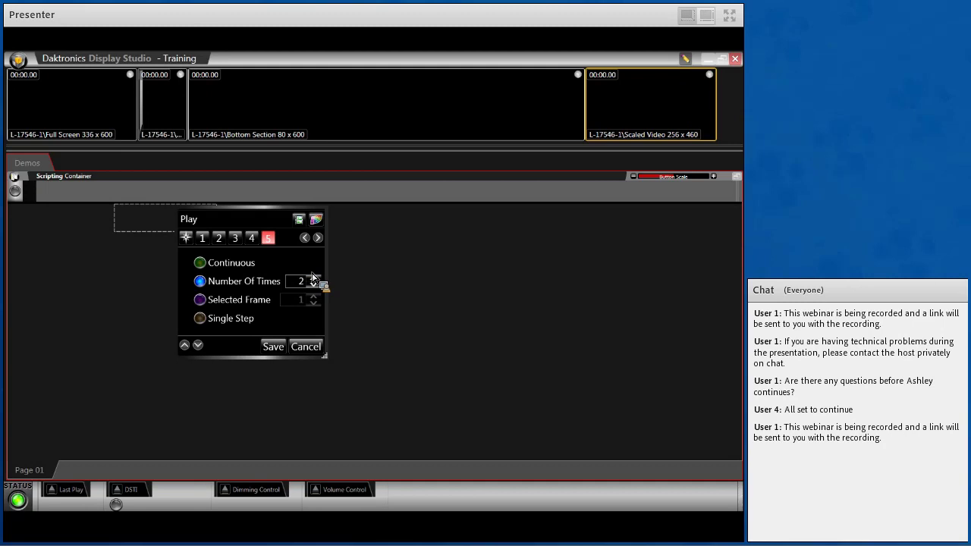
left_click(250, 269)
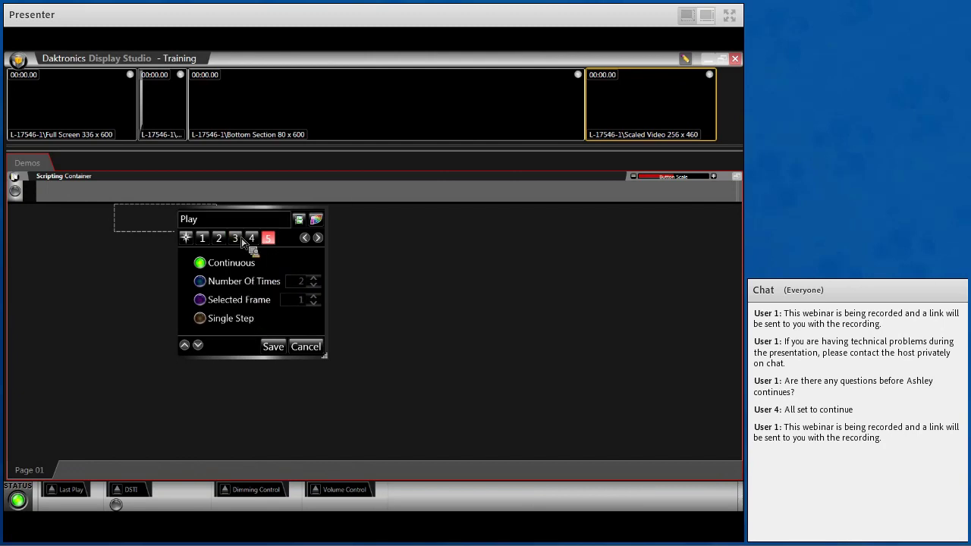
Recheck the Play command and rename the button as Host Black.
double_click(193, 221)
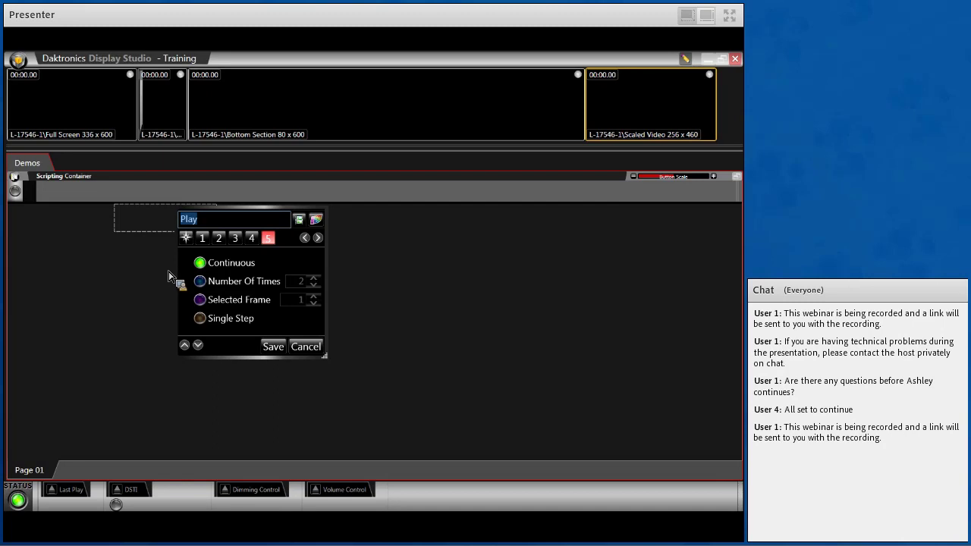
left_click(235, 238)
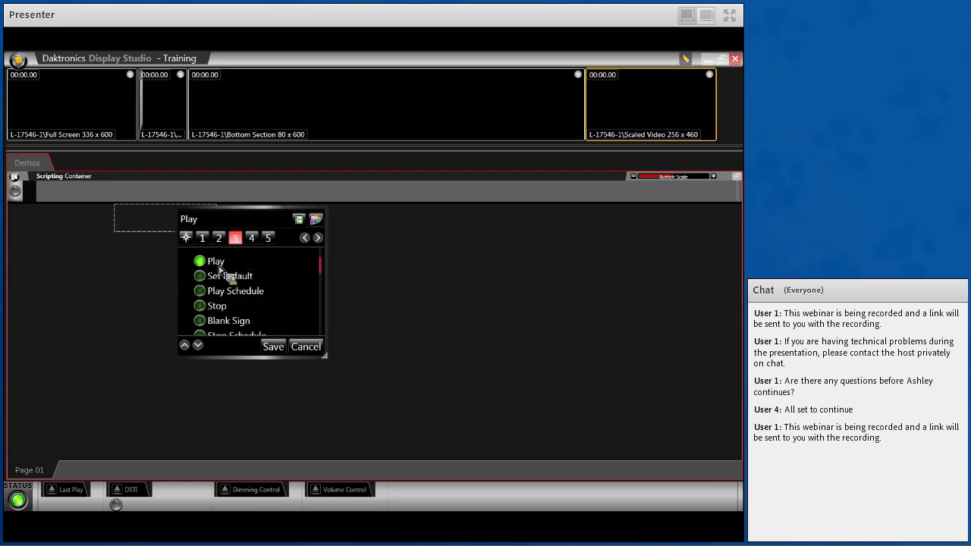
left_click_drag(220, 267, 199, 226)
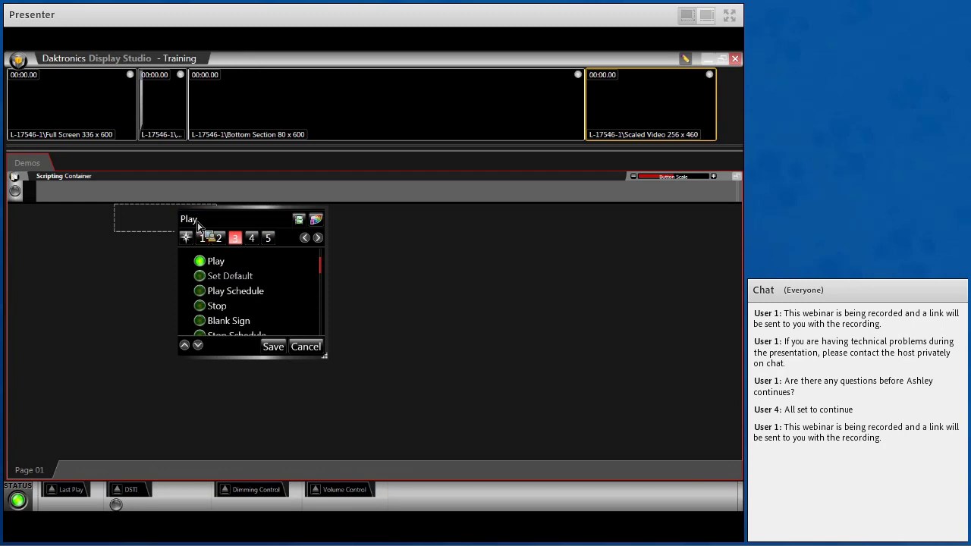
left_click_drag(204, 322, 167, 229)
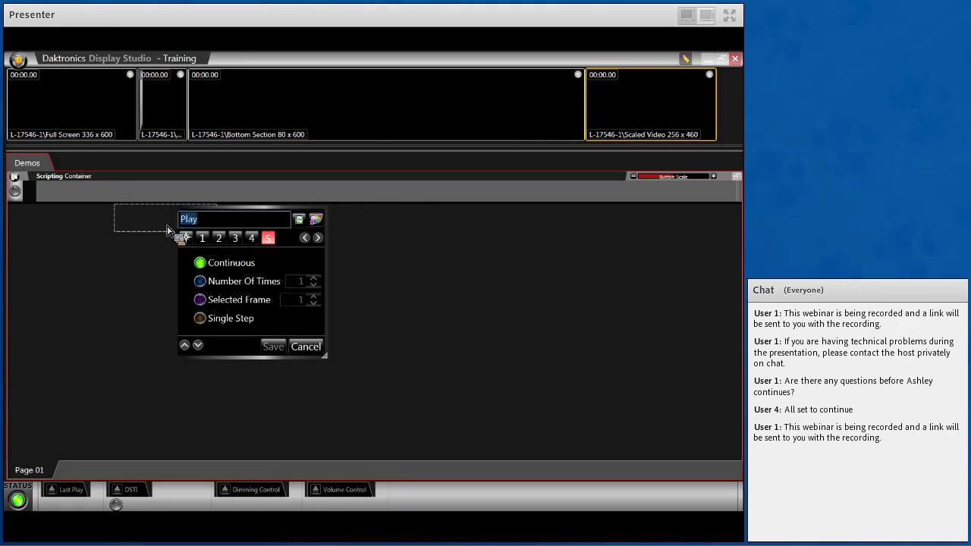
type("Host Black")
Assign the Host Black file from the Default library to the button and save the button.
left_click(252, 239)
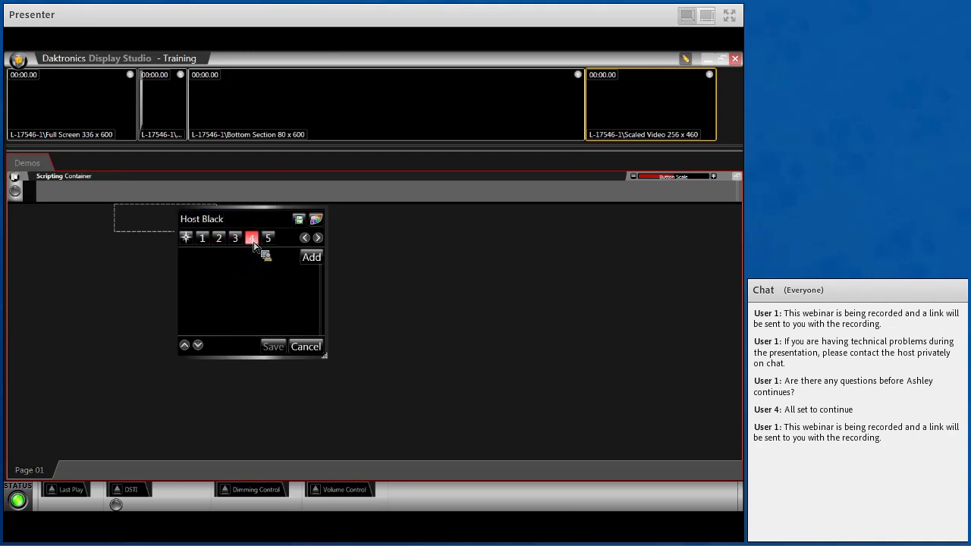
left_click(311, 258)
double_click(257, 247)
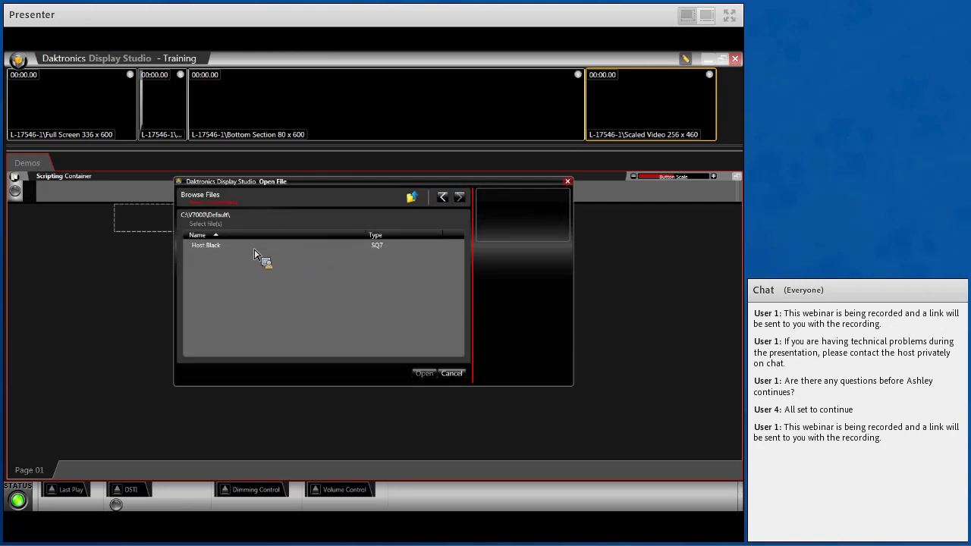
left_click(254, 249)
left_click(424, 374)
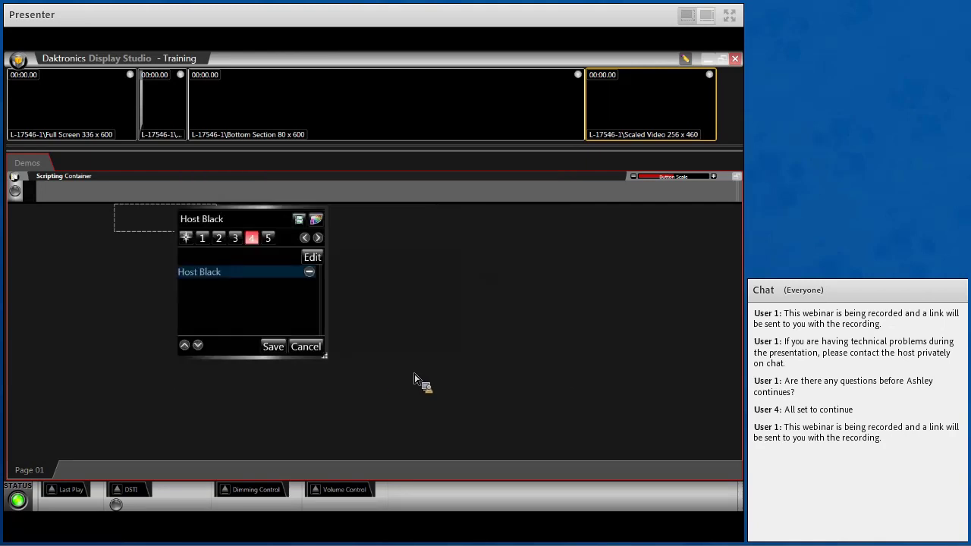
left_click(276, 347)
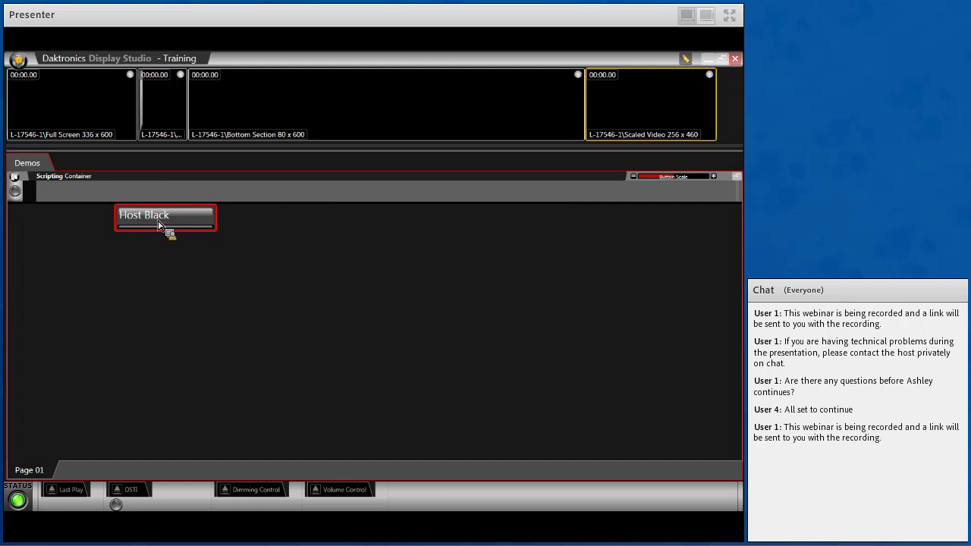
Play the Host Black button and move it to the upper-left corner of the scripting page.
left_click(186, 224)
left_click_drag(33, 205, 162, 266)
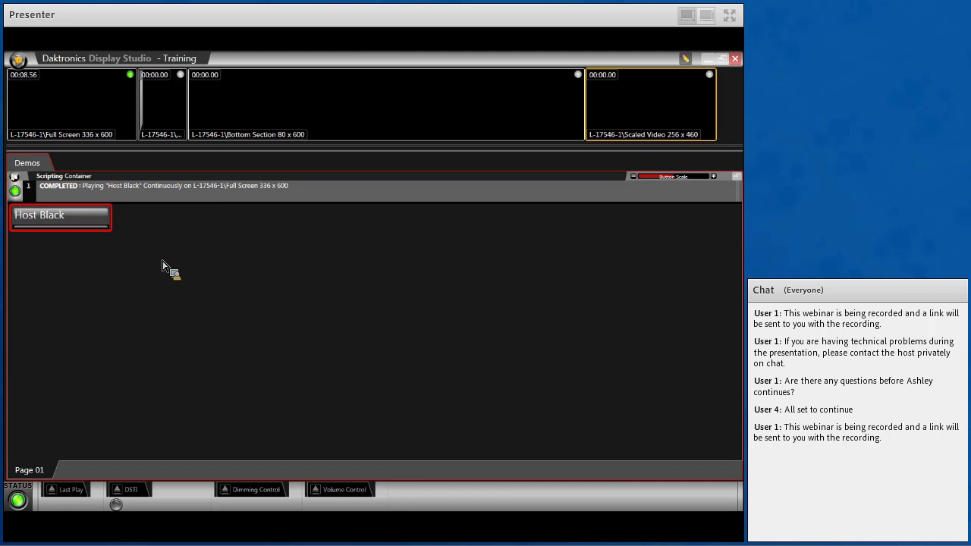
left_click_drag(163, 267, 272, 291)
left_click_drag(272, 293, 94, 246)
Review the Host Black button's properties, browse the replacement files without choosing one, and save the button.
right_click(86, 222)
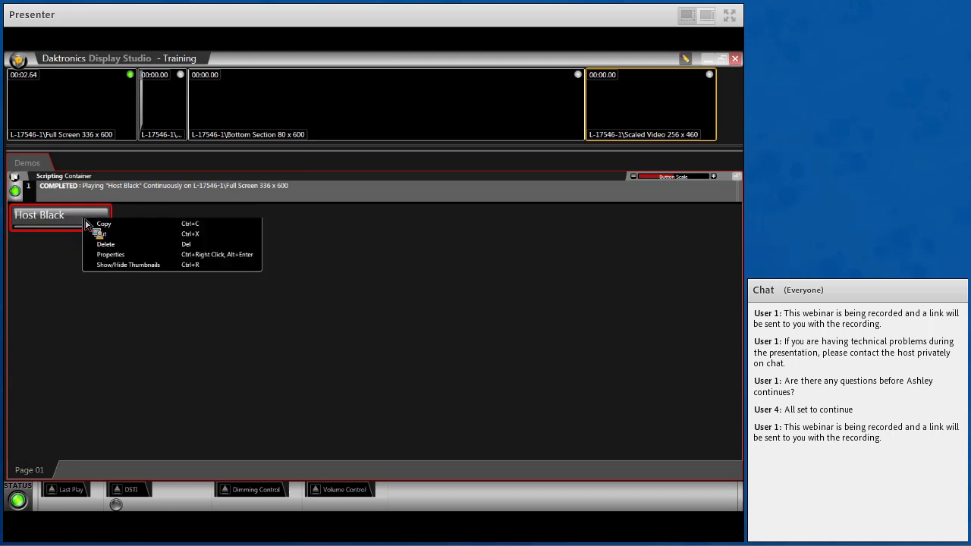
left_click(120, 256)
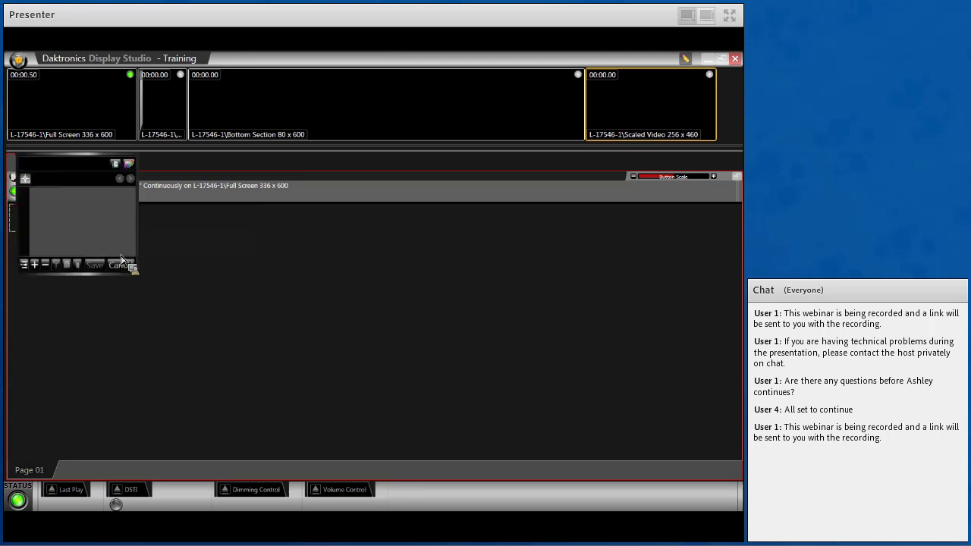
left_click(55, 191)
left_click_drag(54, 191, 104, 196)
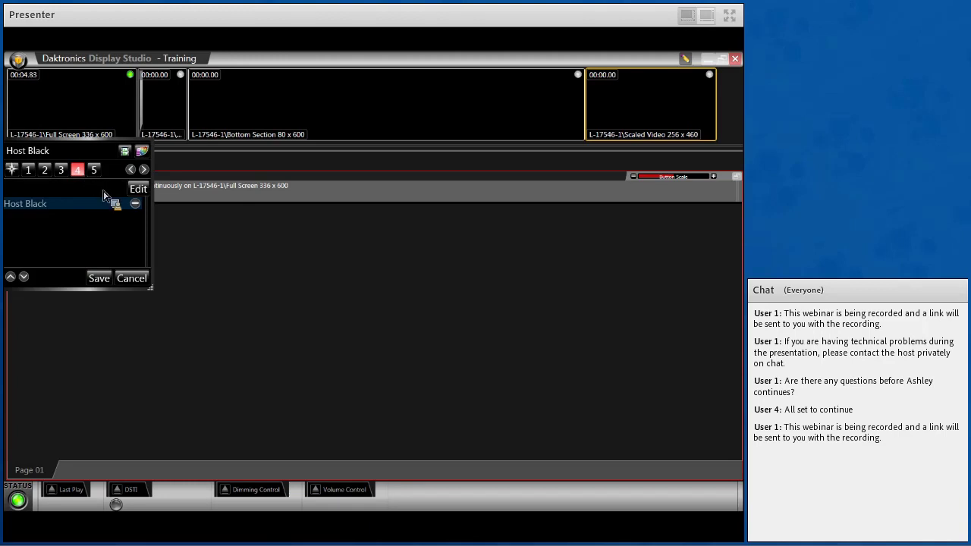
left_click(136, 188)
double_click(215, 246)
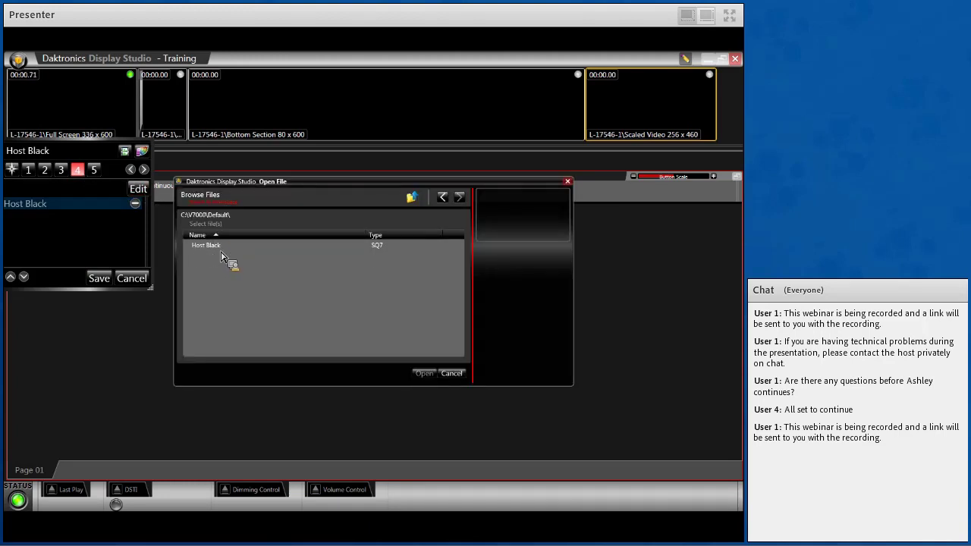
left_click(452, 374)
left_click(104, 279)
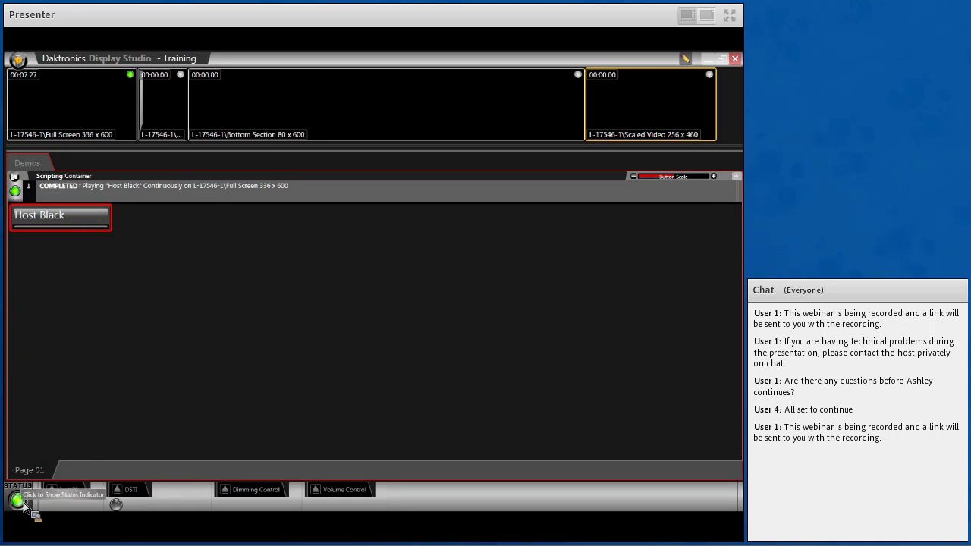
Check the system status indicator and switch to Daktronics Content Studio.
left_click(22, 503)
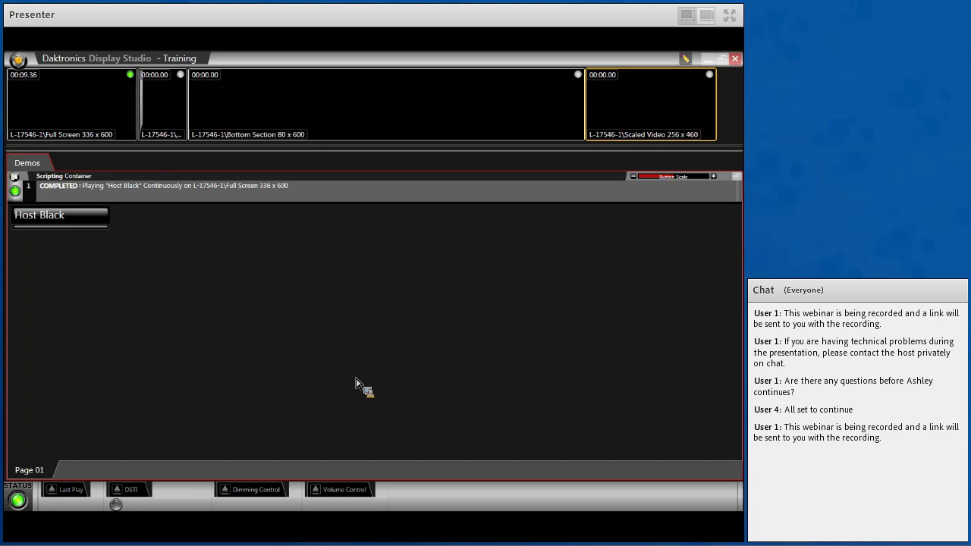
left_click(690, 64)
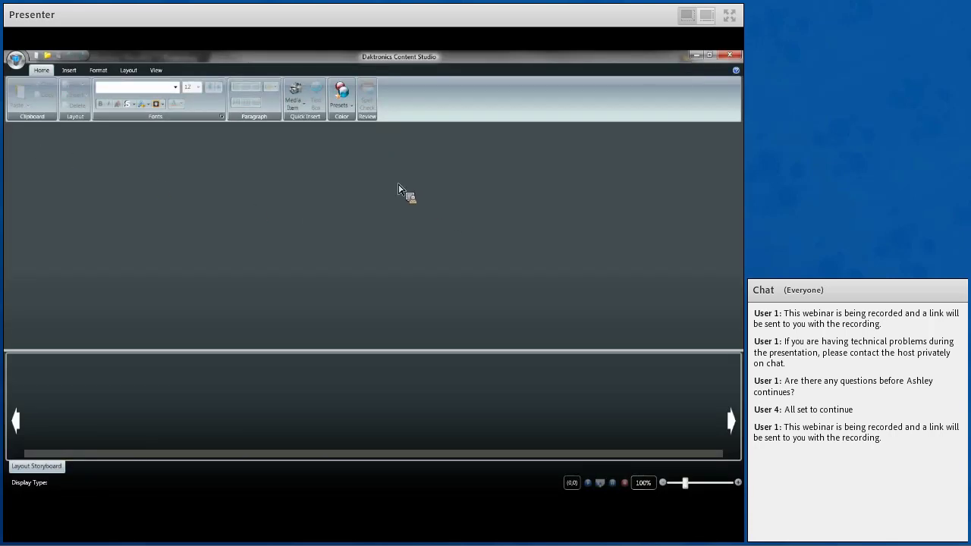
left_click(69, 70)
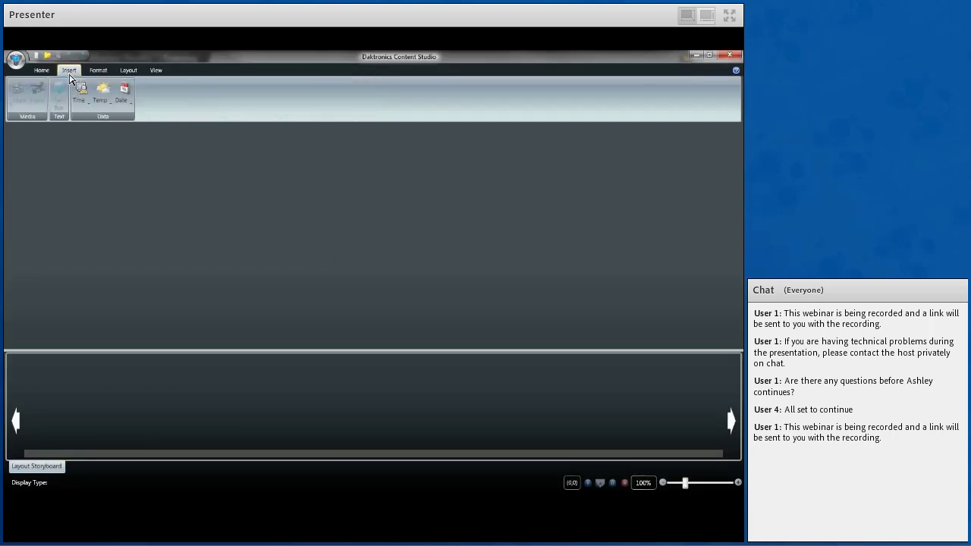
left_click(98, 70)
left_click(52, 71)
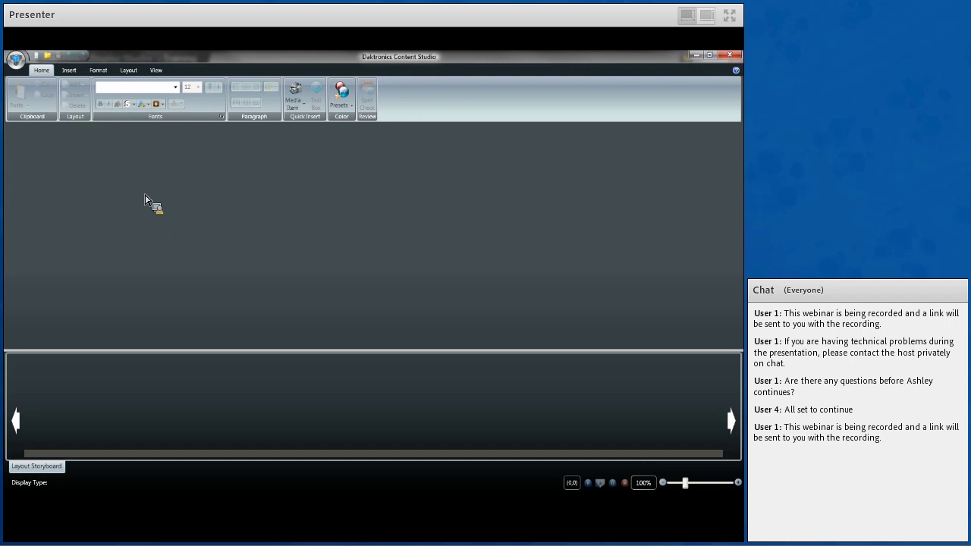
Create a new presentation based on the Scaled Video 256 x 460 display, checking the section layout picture.
left_click(37, 57)
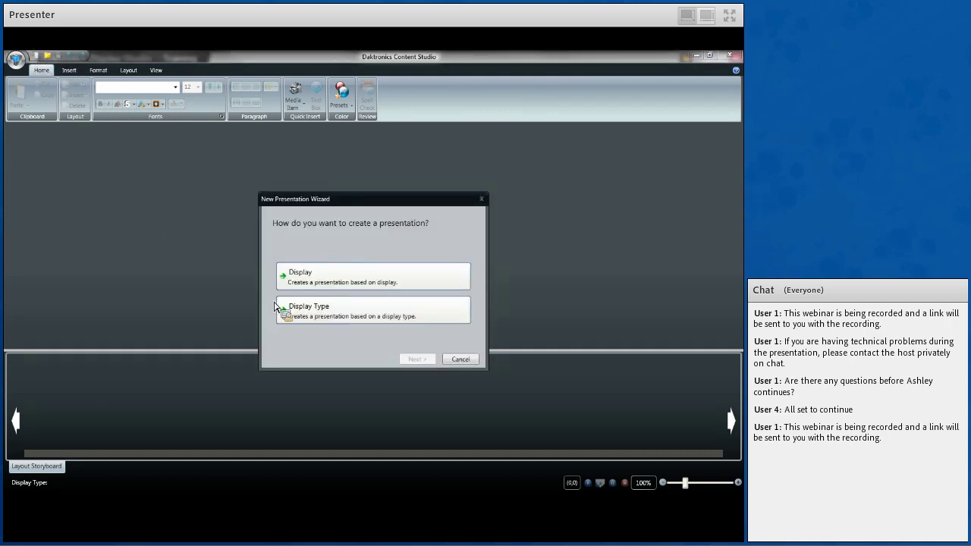
left_click(454, 291)
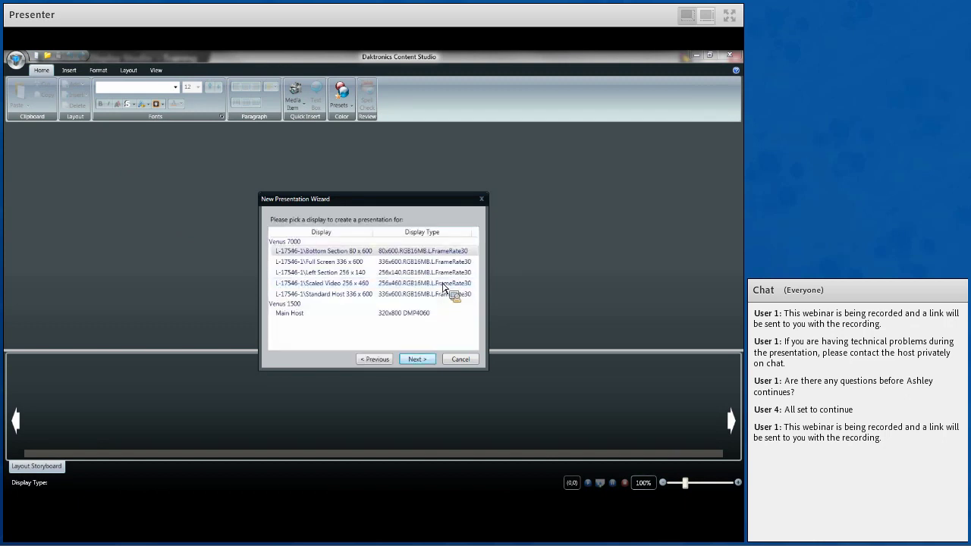
left_click(384, 285)
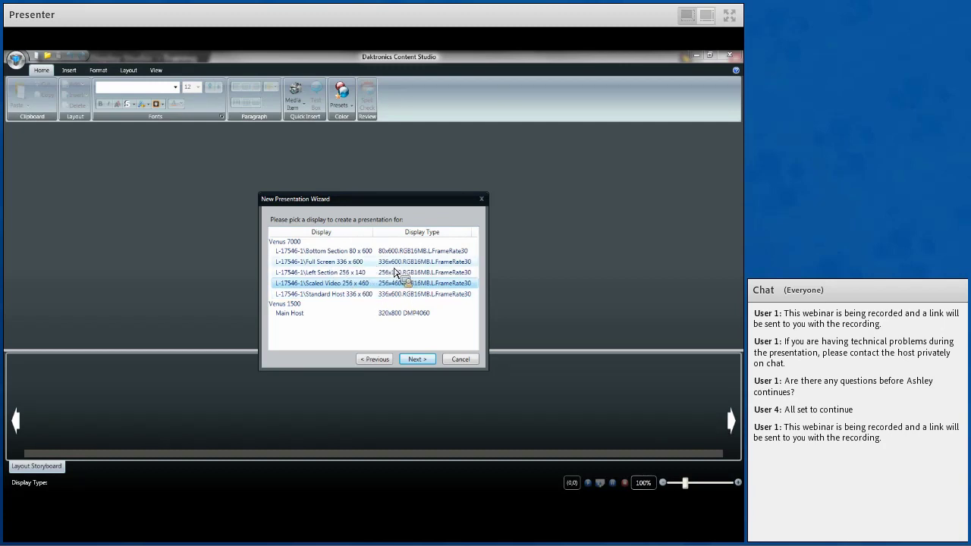
key("alt+Tab")
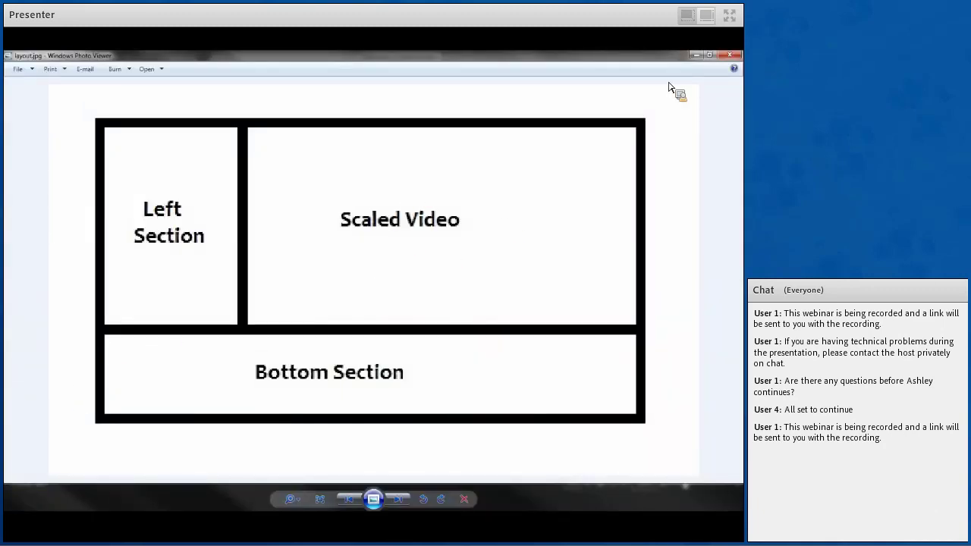
left_click(696, 55)
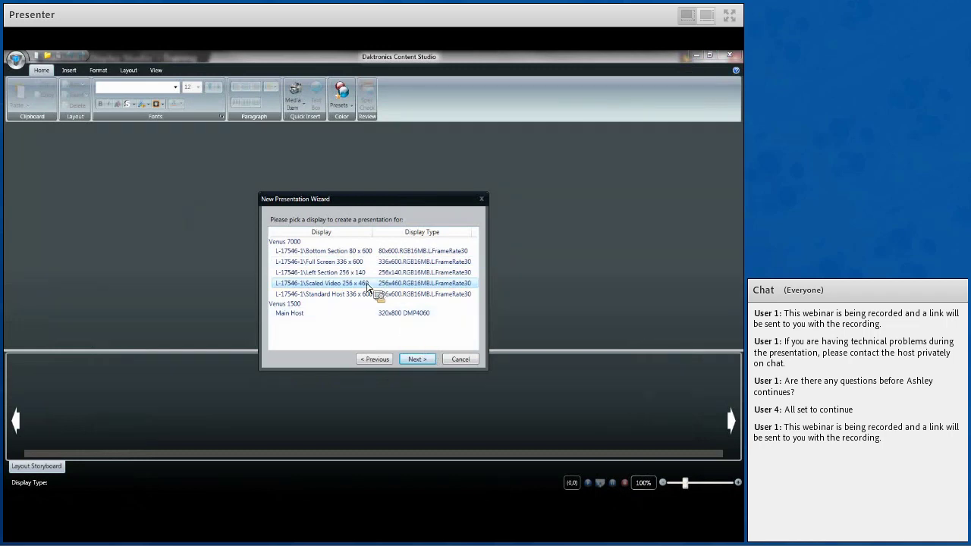
left_click(409, 360)
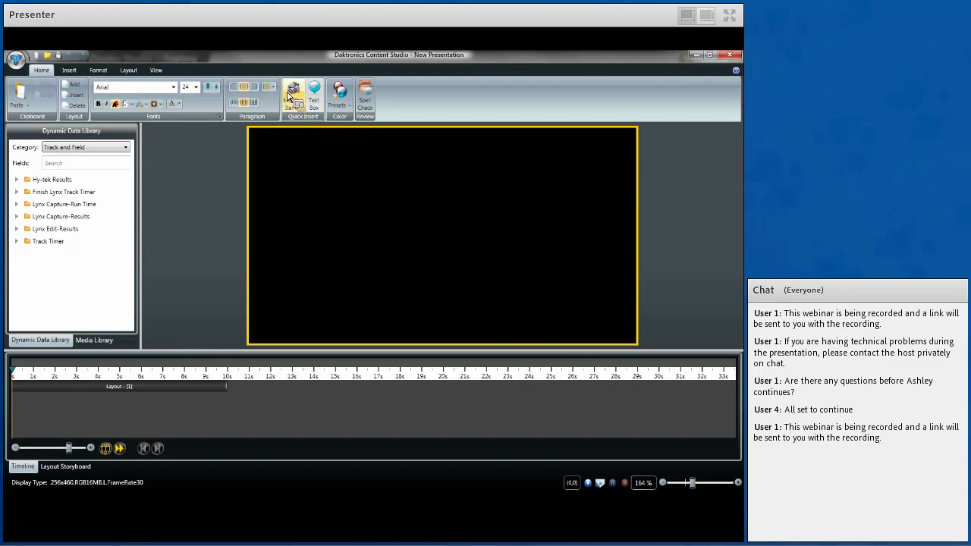
Open Centene.jpg for import as a picture from the desktop folder Track Webinar due Jan 26th.
left_click(300, 113)
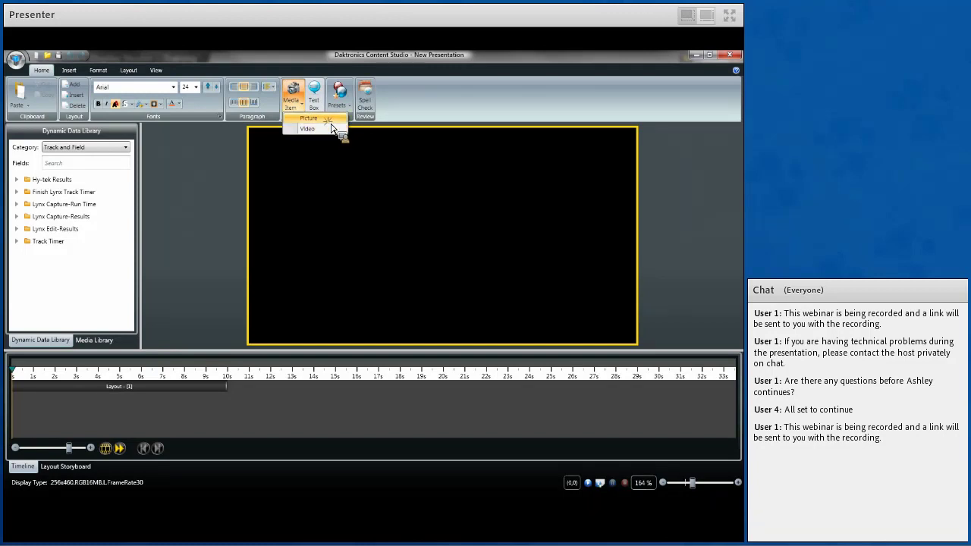
left_click(331, 121)
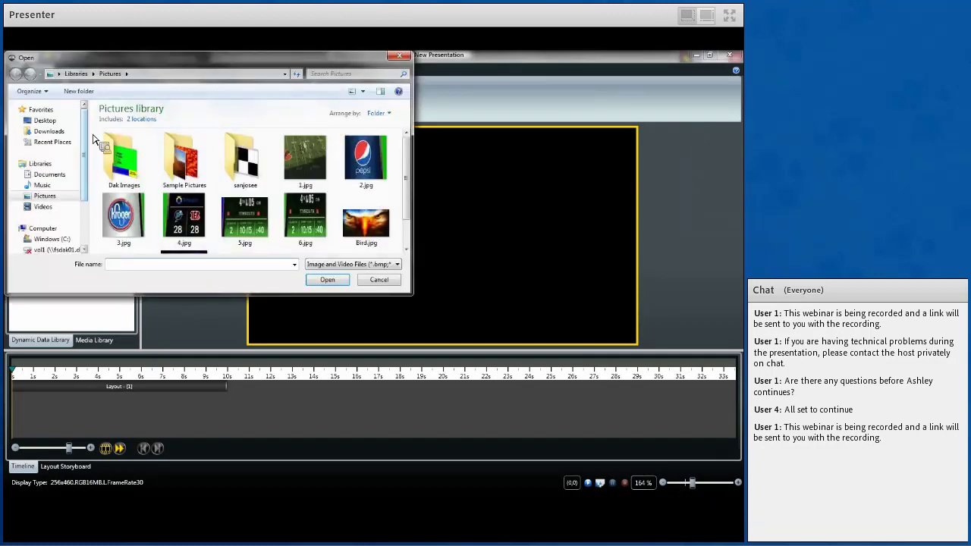
left_click(65, 122)
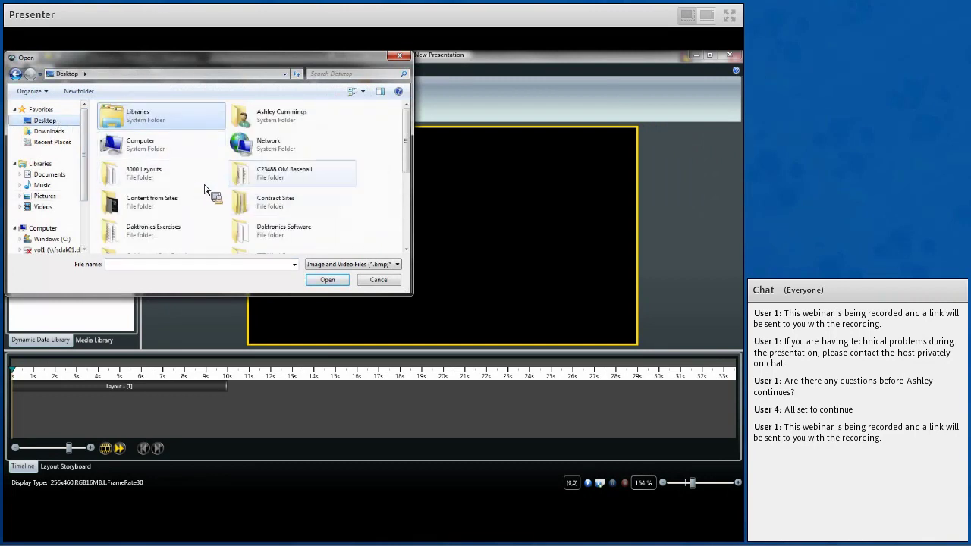
scroll(414, 153, "down", 1)
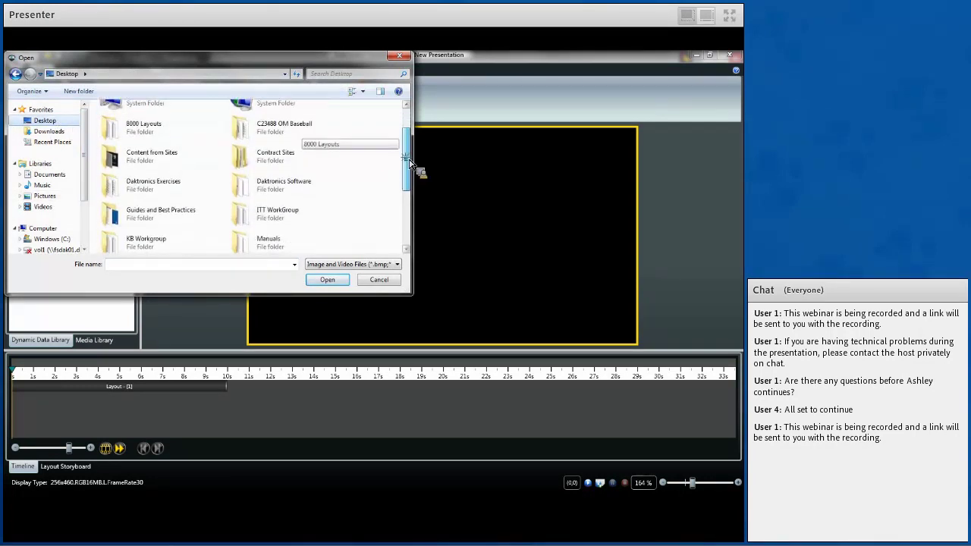
scroll(408, 164, "down", 3)
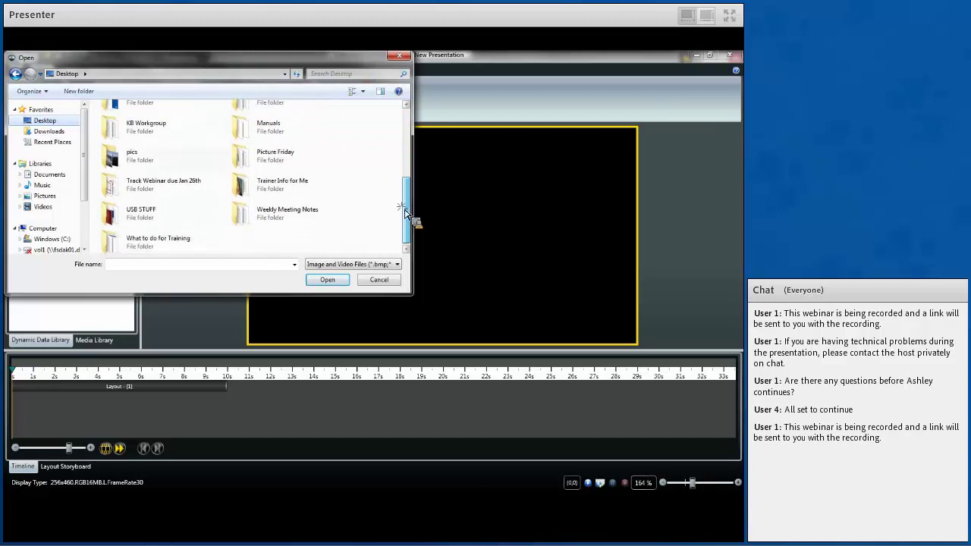
double_click(206, 189)
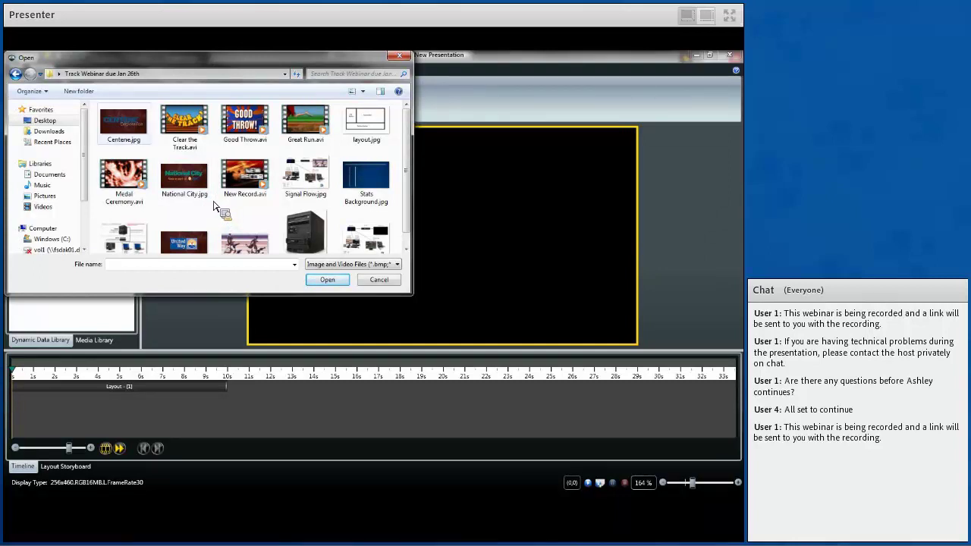
left_click(124, 125)
left_click(327, 280)
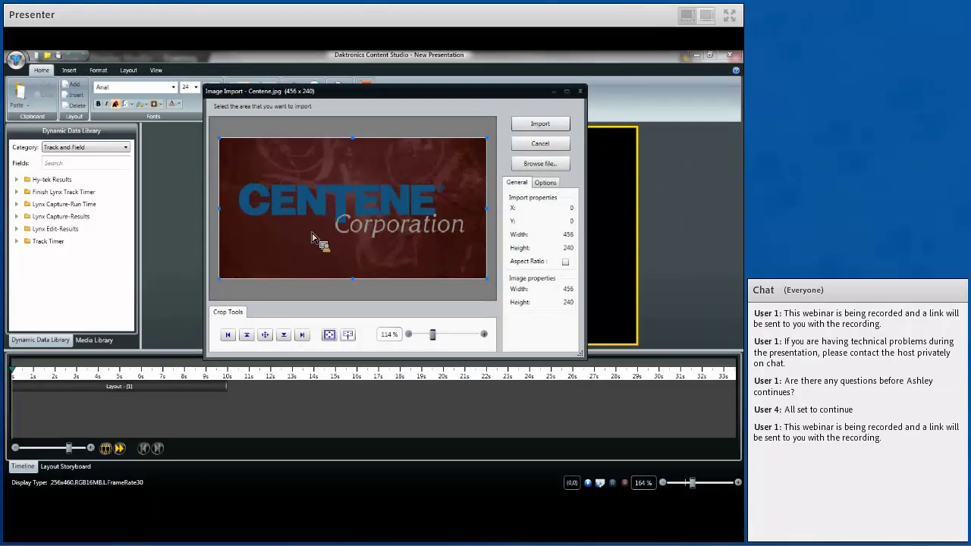
Try cropping the Centene import area to about 429 by 136 around the logo, and reselect the entire image.
left_click_drag(354, 140, 357, 169)
left_click_drag(357, 283, 354, 245)
left_click_drag(221, 216, 237, 217)
mouse_move(383, 215)
left_mouse_down()
mouse_move(341, 180)
mouse_move(320, 253)
mouse_move(339, 194)
mouse_move(341, 215)
mouse_move(366, 217)
left_mouse_up()
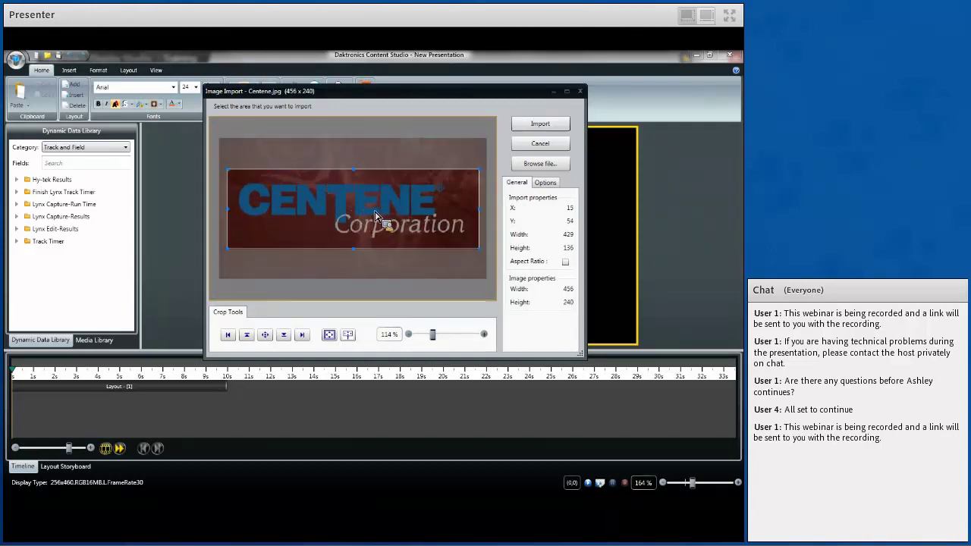
left_click(330, 334)
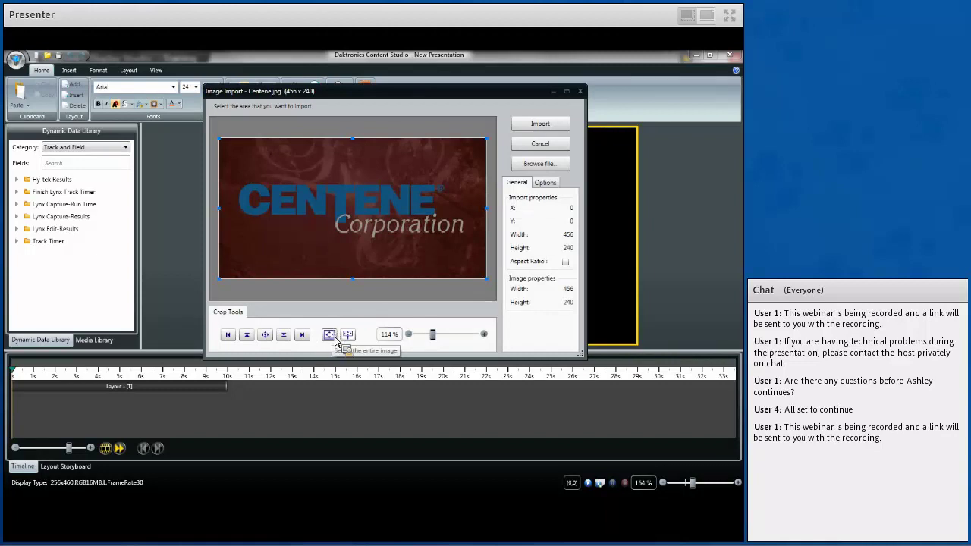
Check the import options, import the Centene image in Best fit mode, and move it slightly down within the layout.
left_click(549, 185)
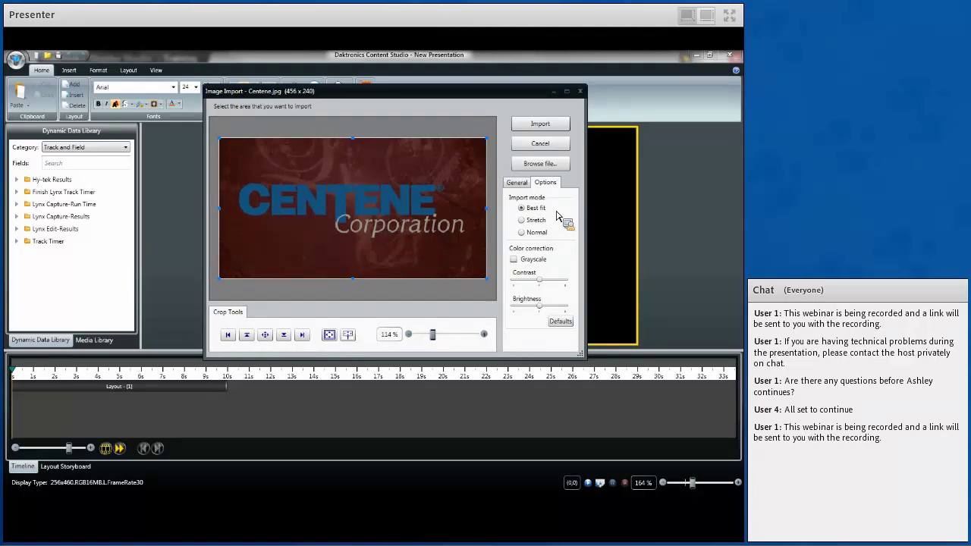
left_click(540, 124)
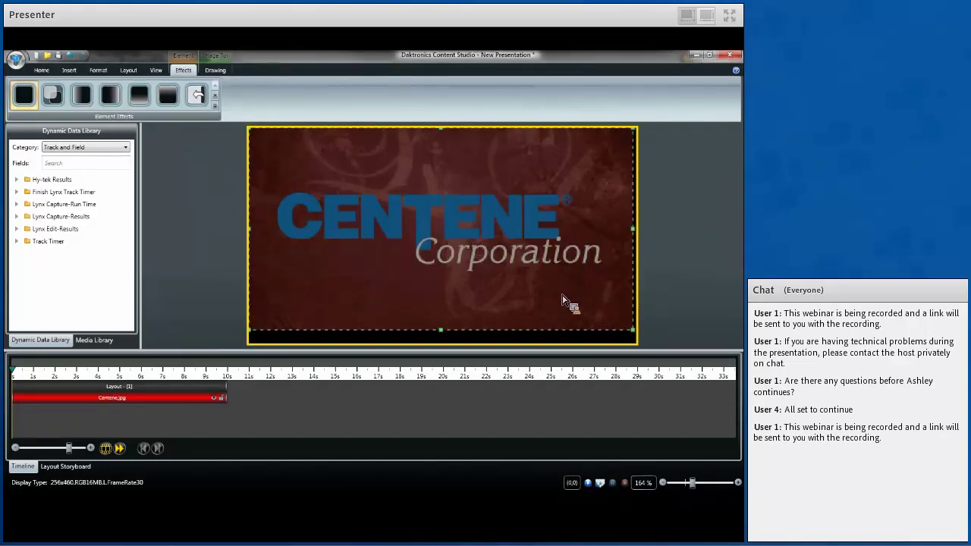
left_click_drag(522, 259, 529, 264)
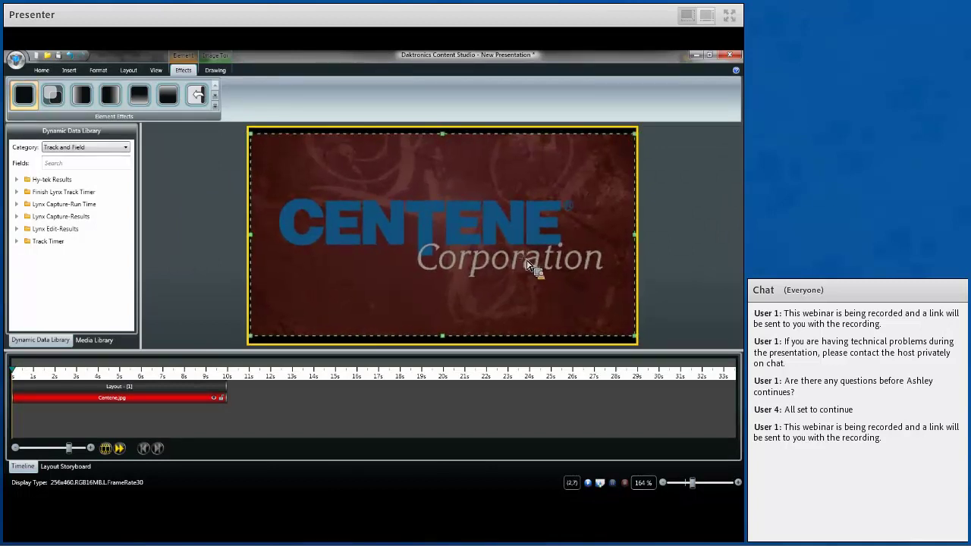
Set the Centene image's fit mode to Stretch and extend its edges to fill the whole layout.
right_click(470, 258)
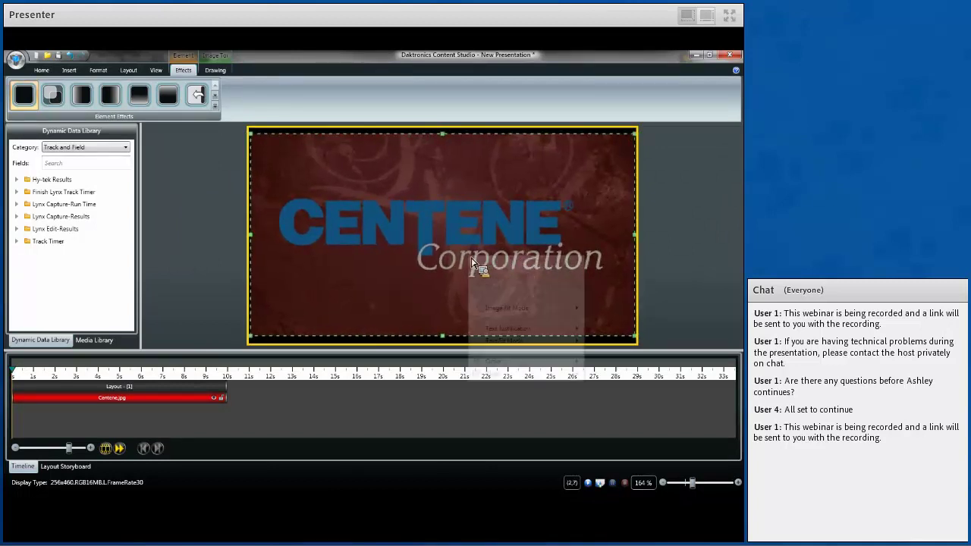
mouse_move(500, 311)
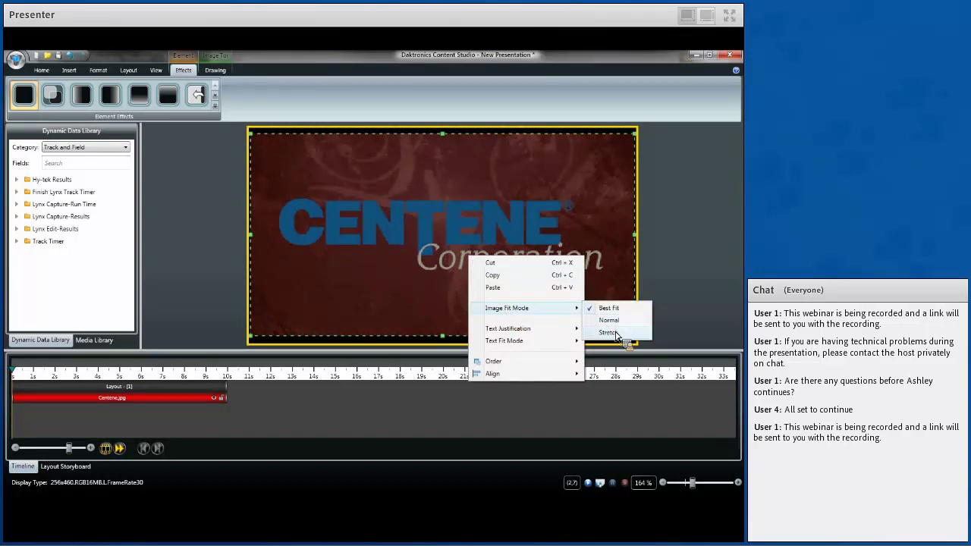
left_click(608, 332)
left_click_drag(443, 337, 450, 347)
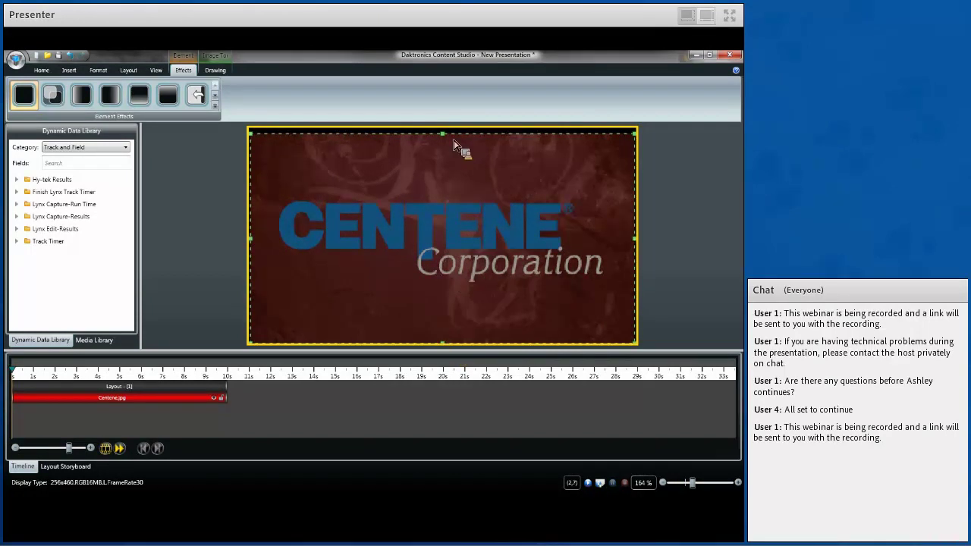
left_click_drag(443, 133, 446, 130)
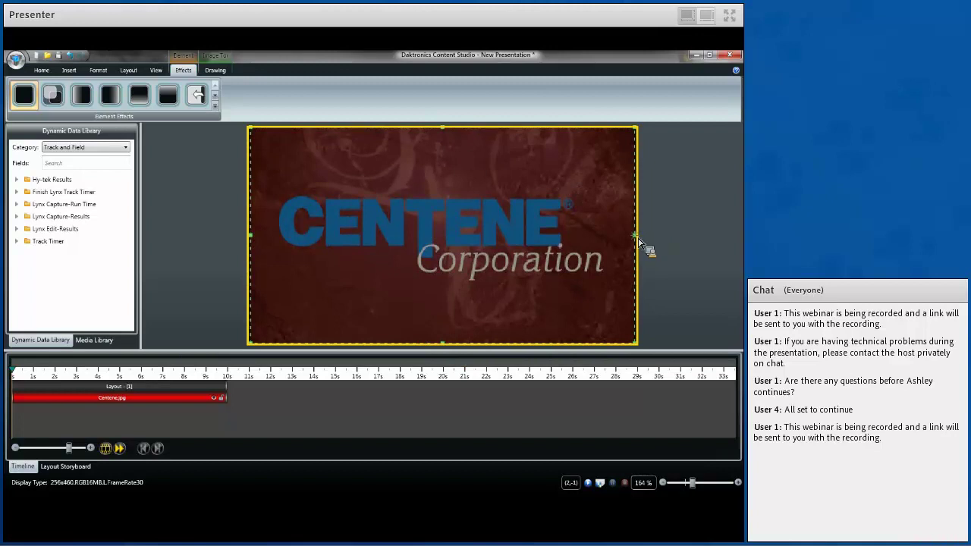
left_click_drag(638, 243, 640, 243)
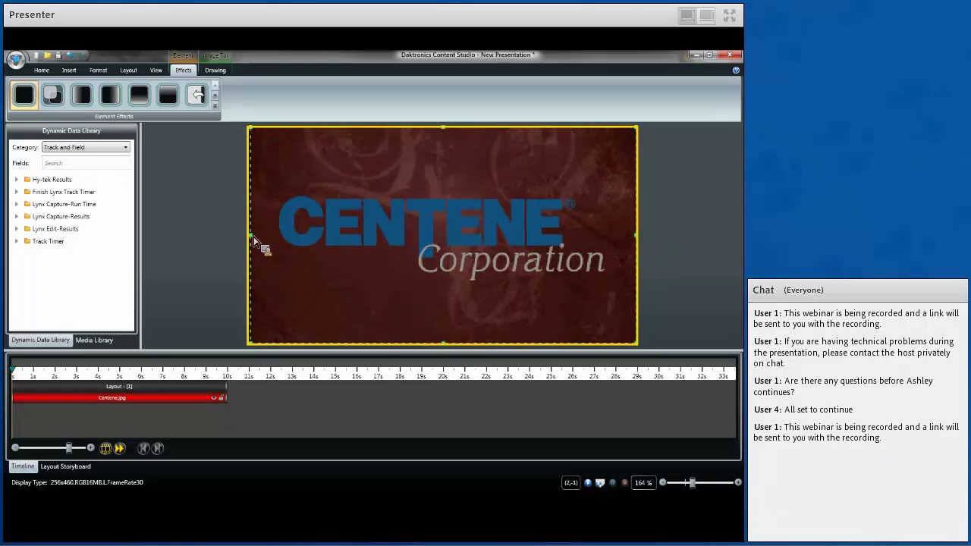
left_click_drag(253, 239, 251, 240)
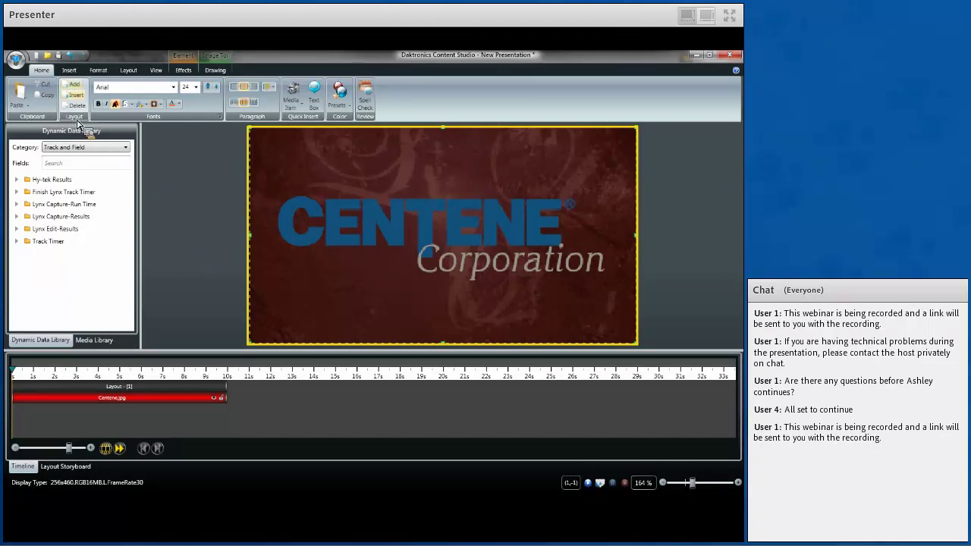
Add a second layout and import the picture National City.jpg into it.
left_click(73, 84)
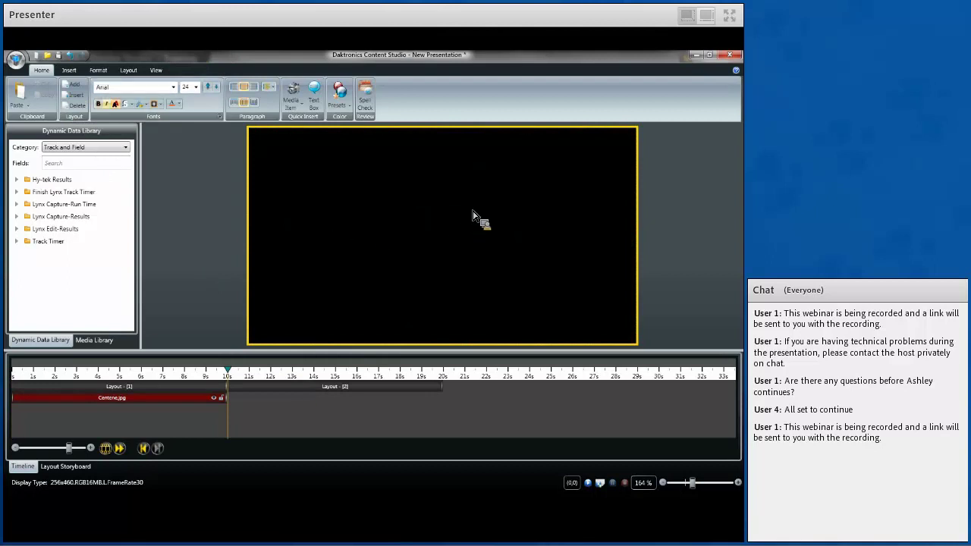
left_click(294, 105)
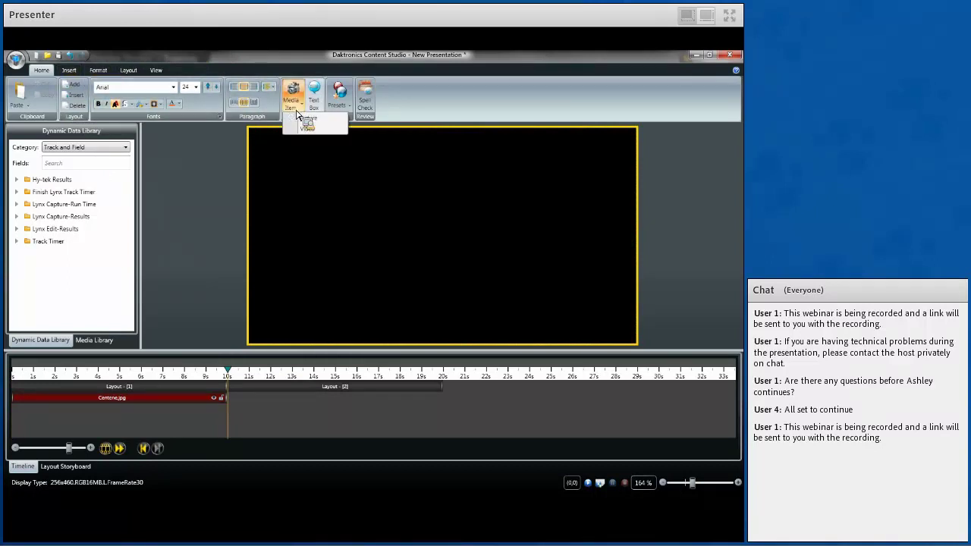
left_click(317, 127)
left_click(184, 174)
left_click(325, 280)
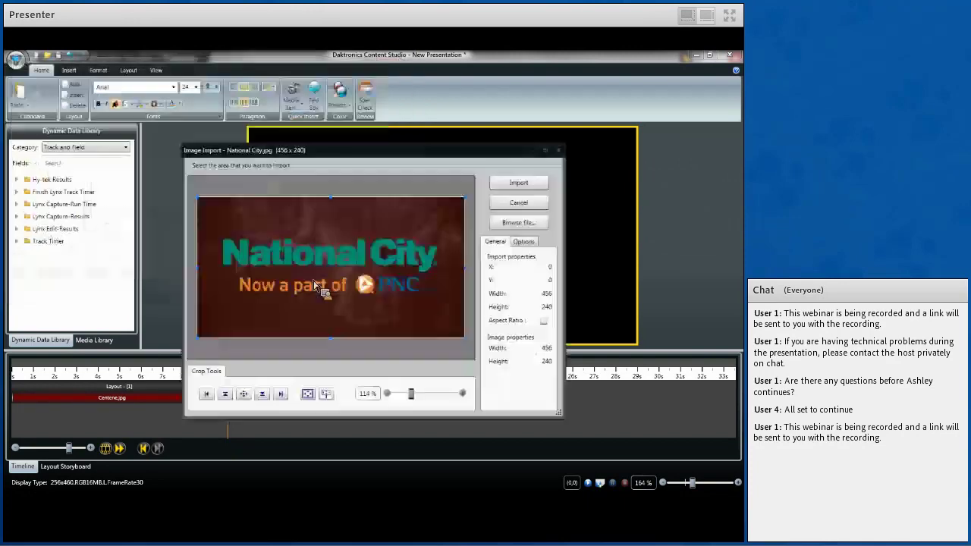
left_click(548, 187)
Set the National City image's fit mode to Stretch and enlarge it to fill the second layout.
right_click(494, 231)
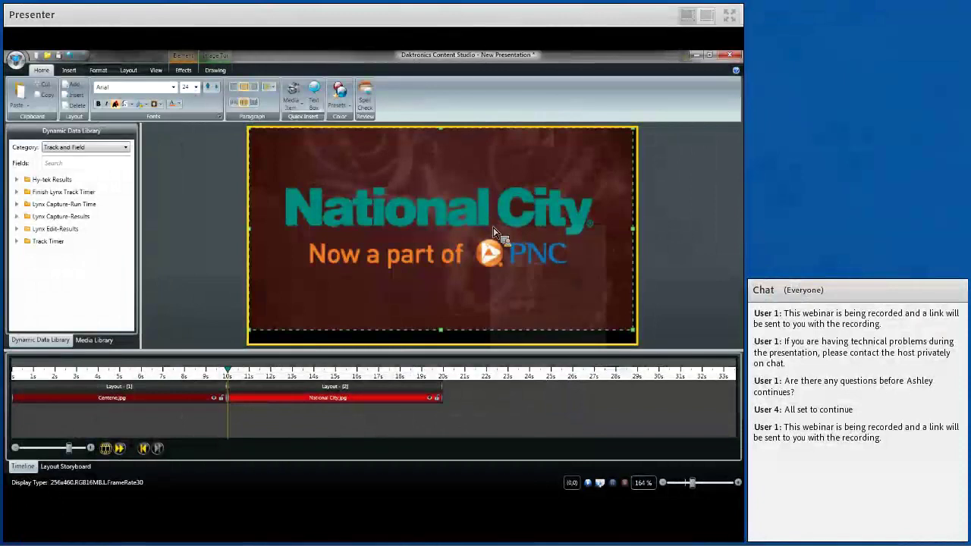
mouse_move(531, 280)
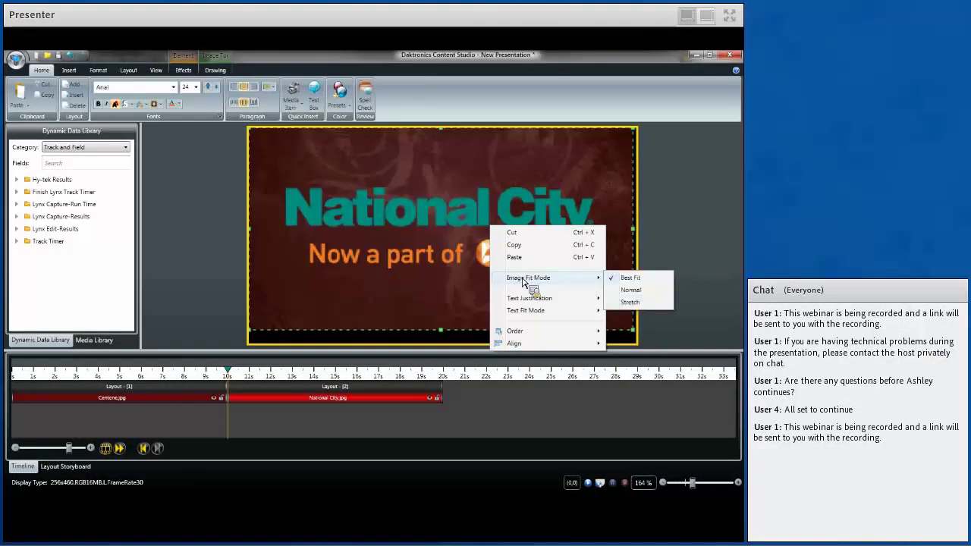
left_click(631, 303)
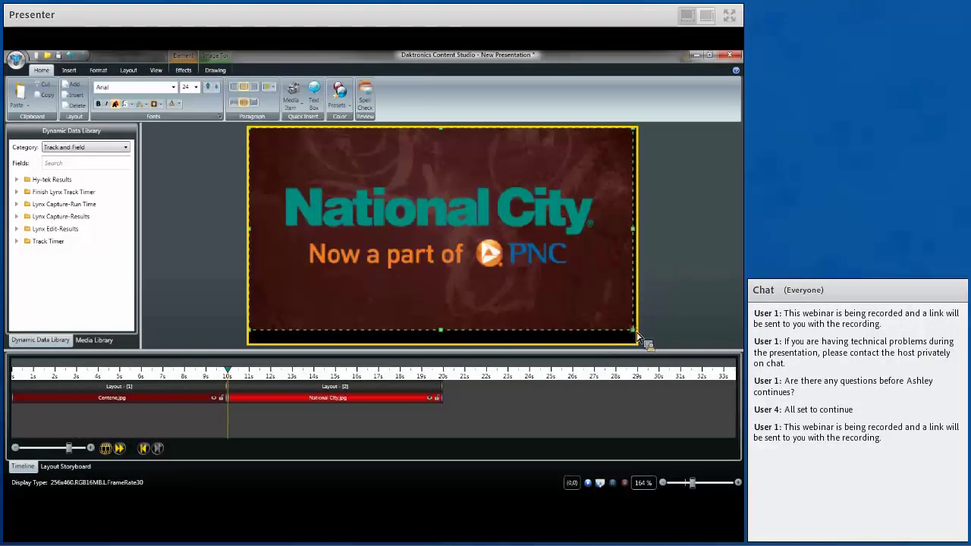
left_click_drag(637, 335, 639, 351)
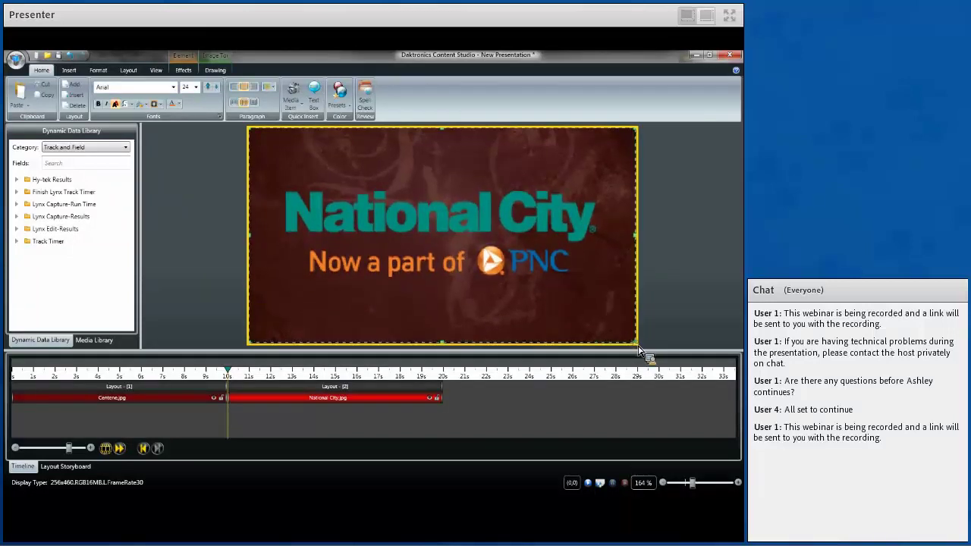
Add a third layout and import the picture United Way.jpg into it.
left_click(76, 85)
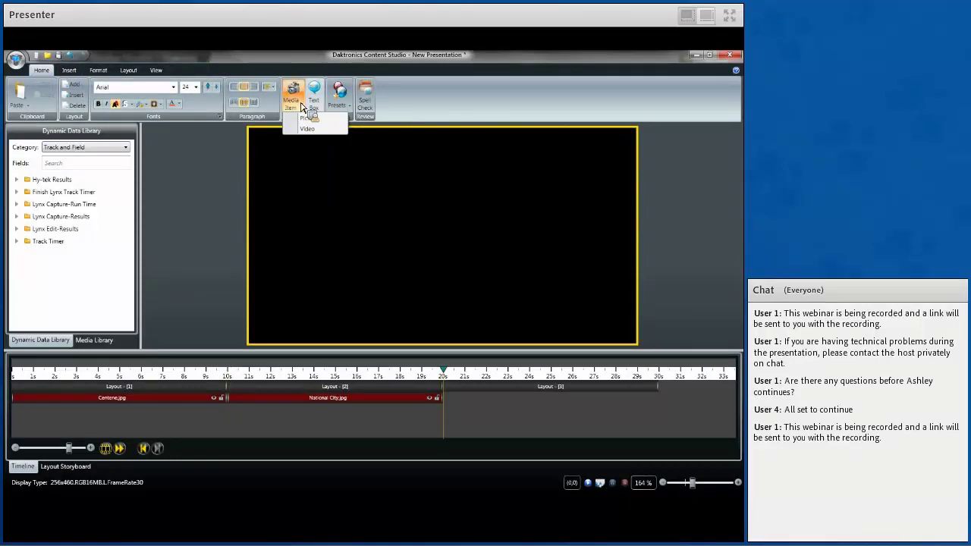
left_click_drag(293, 97, 300, 124)
left_click(184, 251)
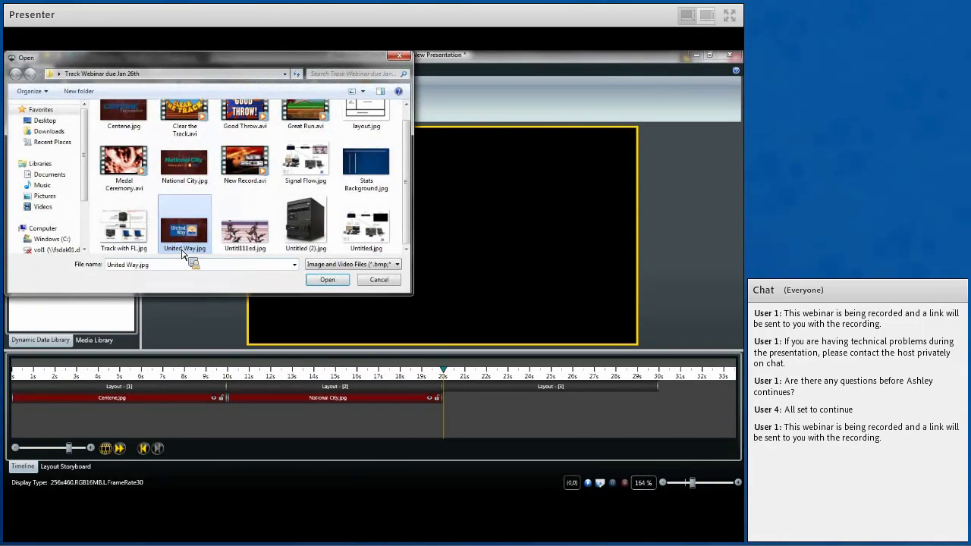
left_click(339, 281)
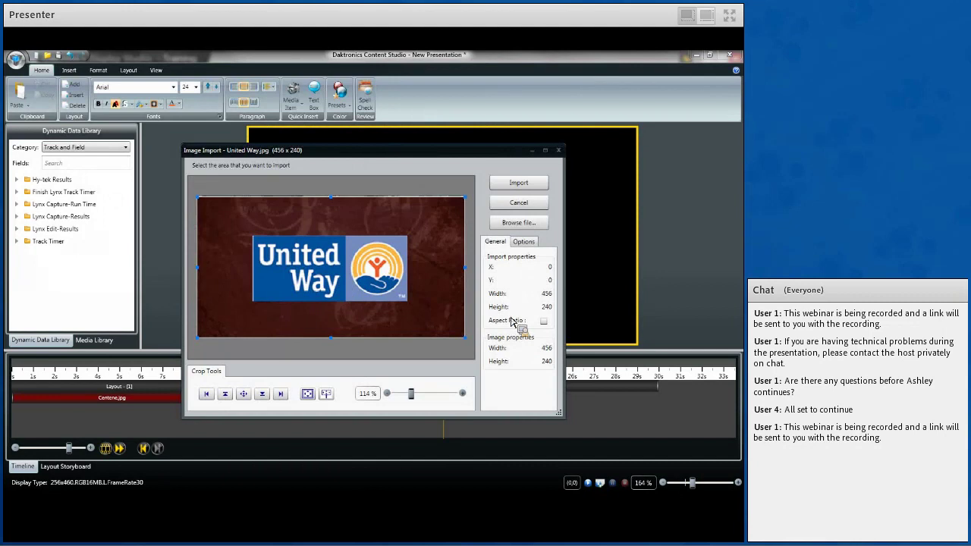
left_click(516, 184)
Set the United Way image's fit mode to Stretch and enlarge it to fill the third layout.
right_click(488, 213)
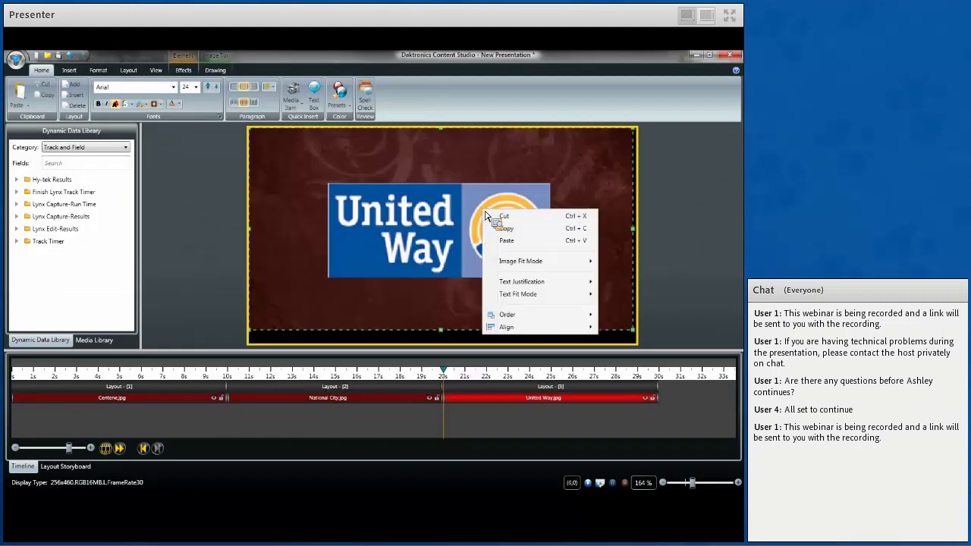
mouse_move(513, 261)
left_click(610, 286)
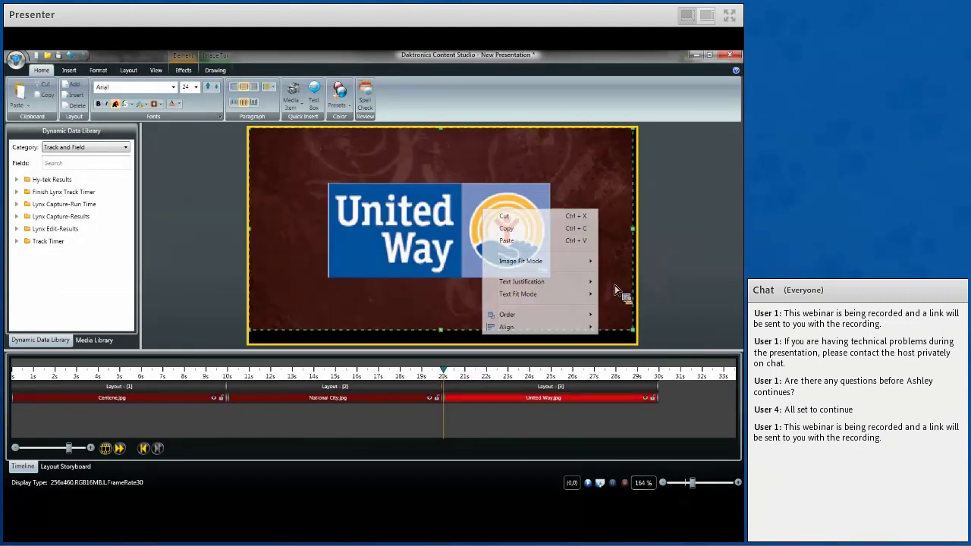
left_click_drag(639, 341, 642, 351)
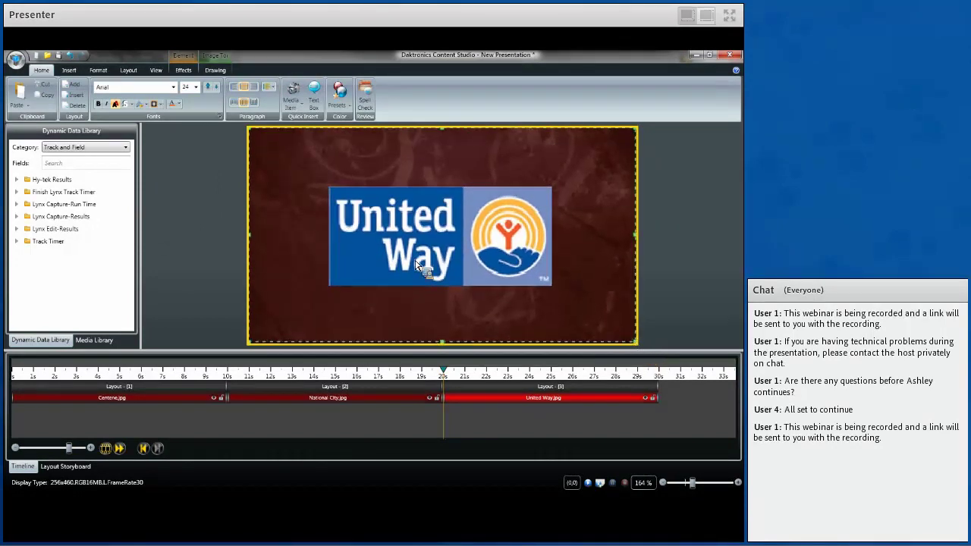
left_click(215, 260)
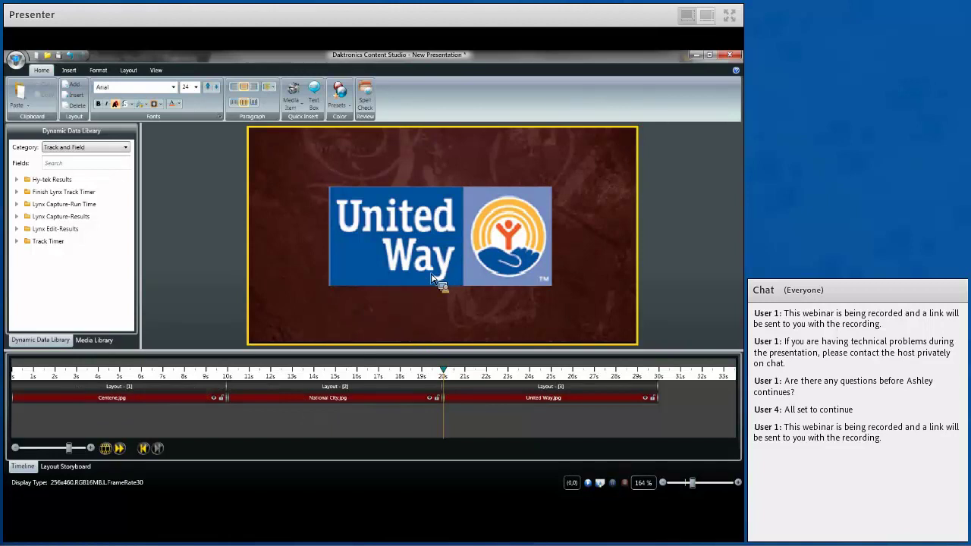
Add a text box below the United Way logo reading "Thank you for coming to today's track meet".
left_click(317, 102)
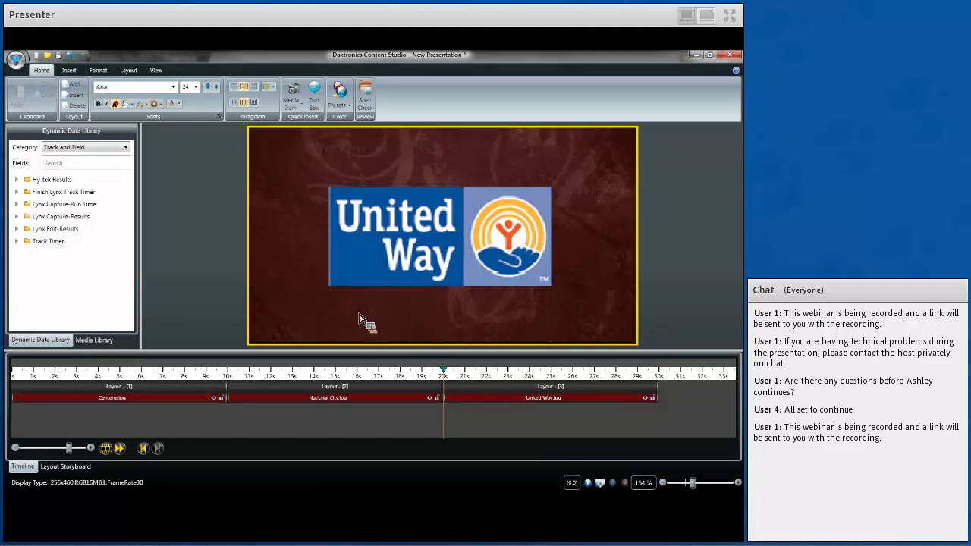
left_click_drag(353, 306, 369, 331)
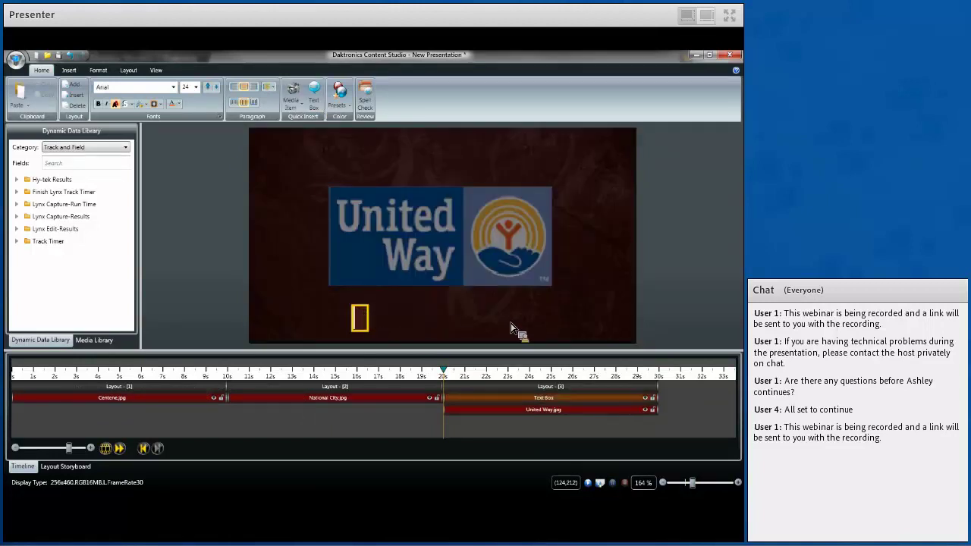
type("Thank you f")
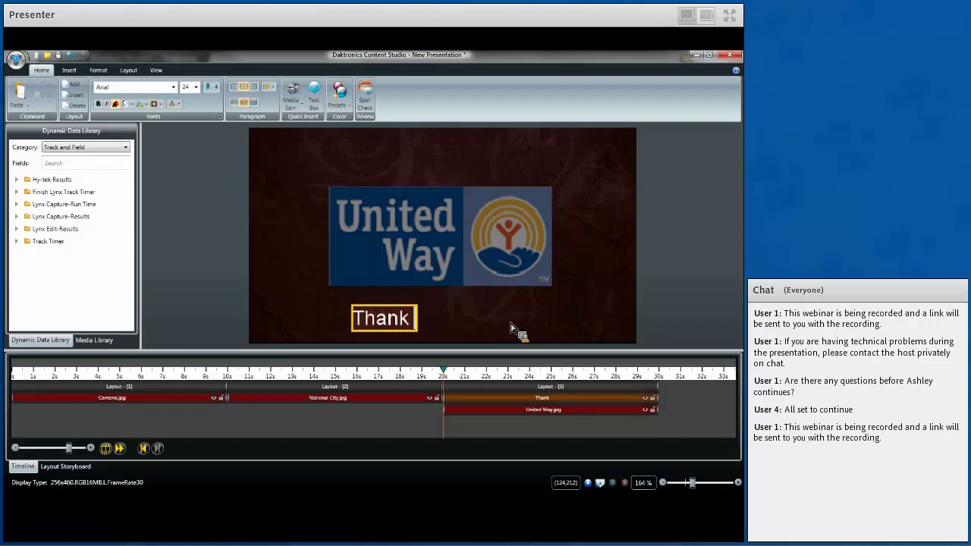
type("oming to today's track meet")
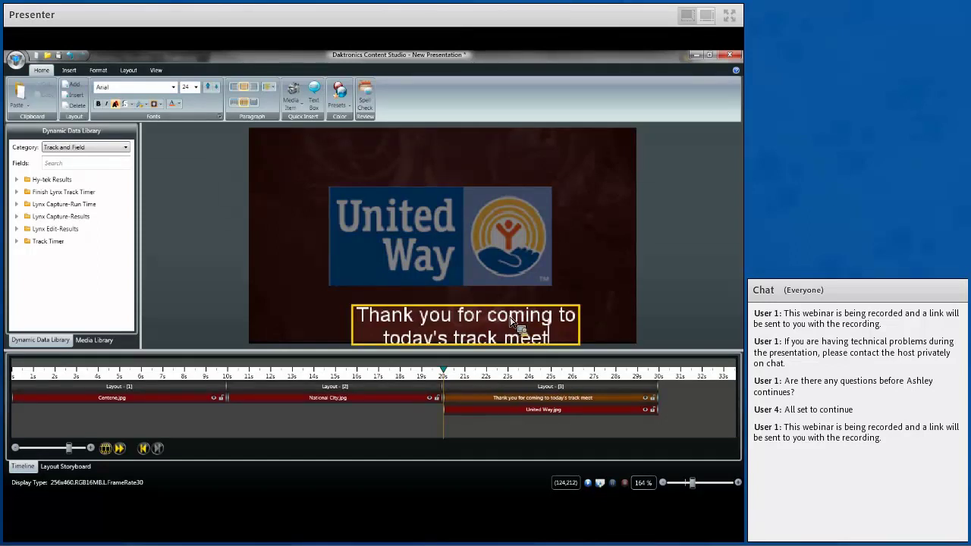
left_click(613, 326)
Move the thank-you text from below the United Way logo to the space above it.
left_click_drag(541, 332, 563, 189)
left_click_drag(500, 171, 498, 172)
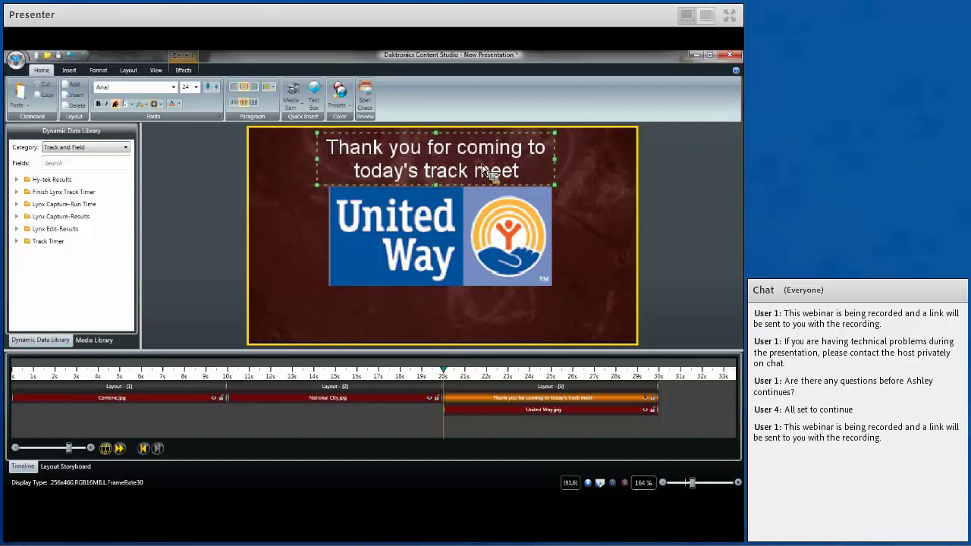
left_click(589, 240)
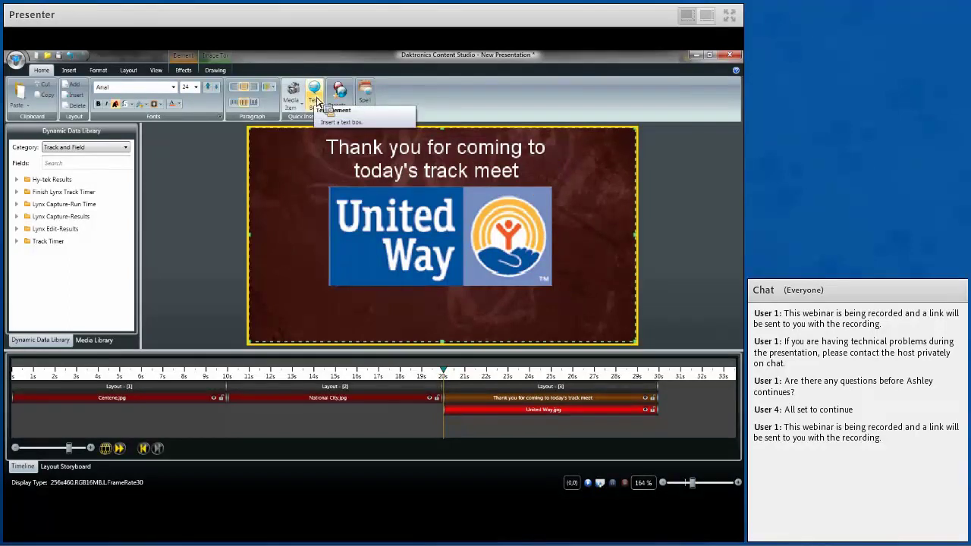
left_click_drag(318, 101, 371, 320)
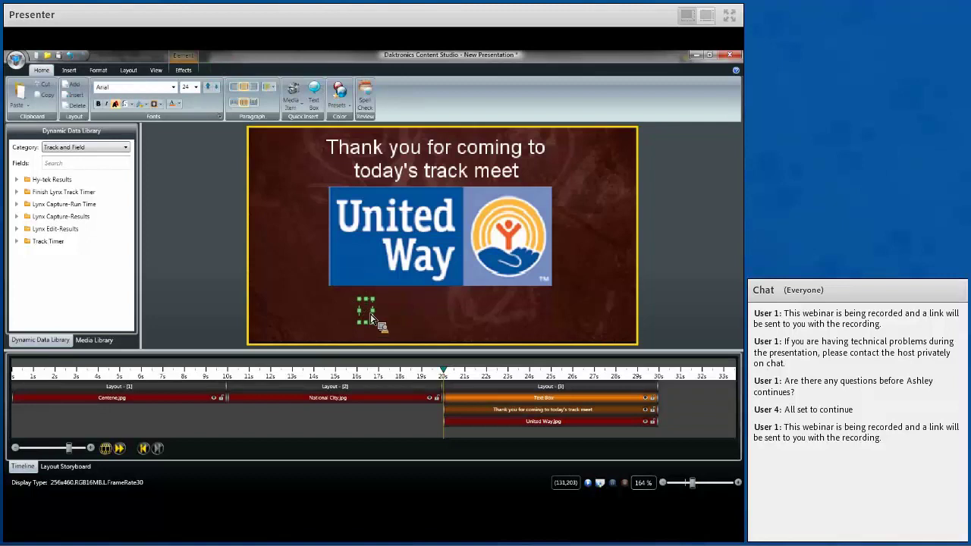
key("Delete")
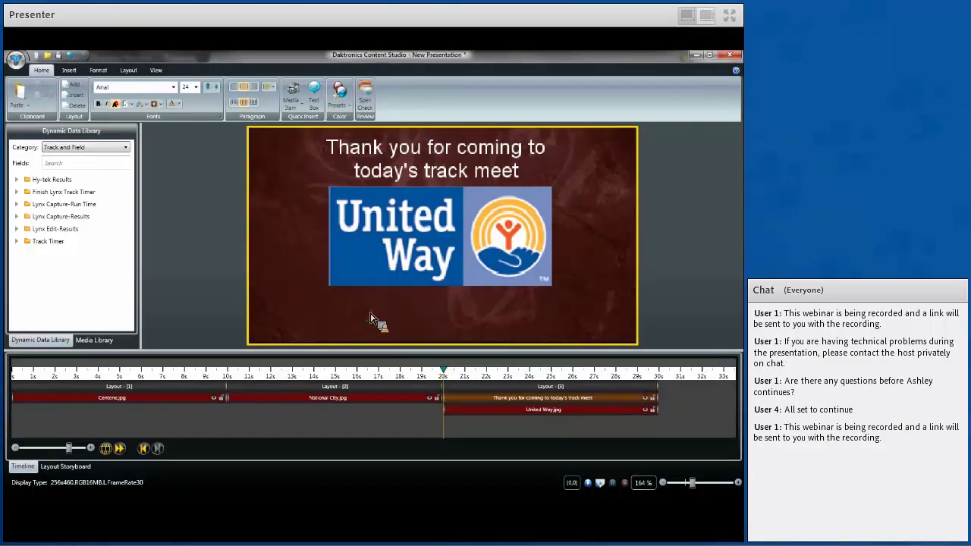
Nudge the thank-you text slightly up and to the right so it sits centred above the United Way logo.
left_click(440, 158)
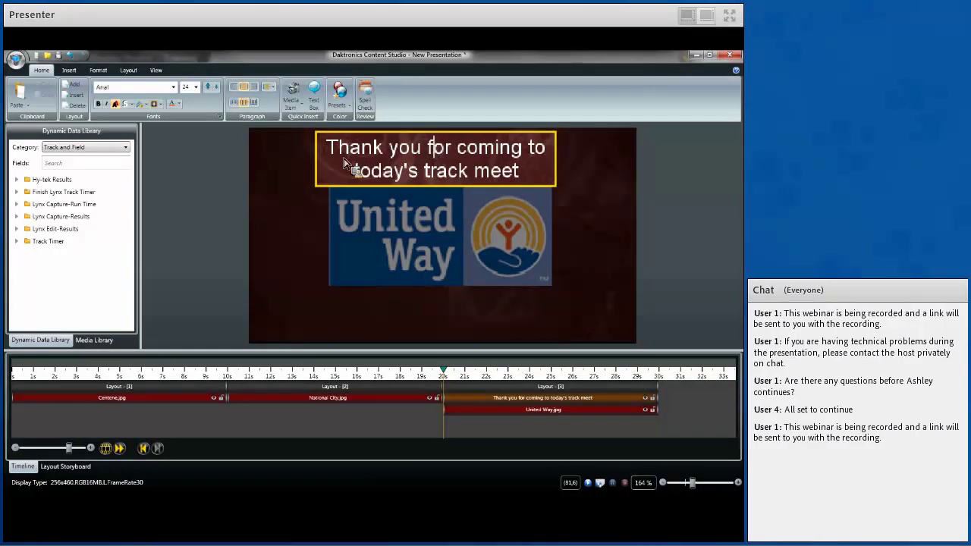
key("Escape")
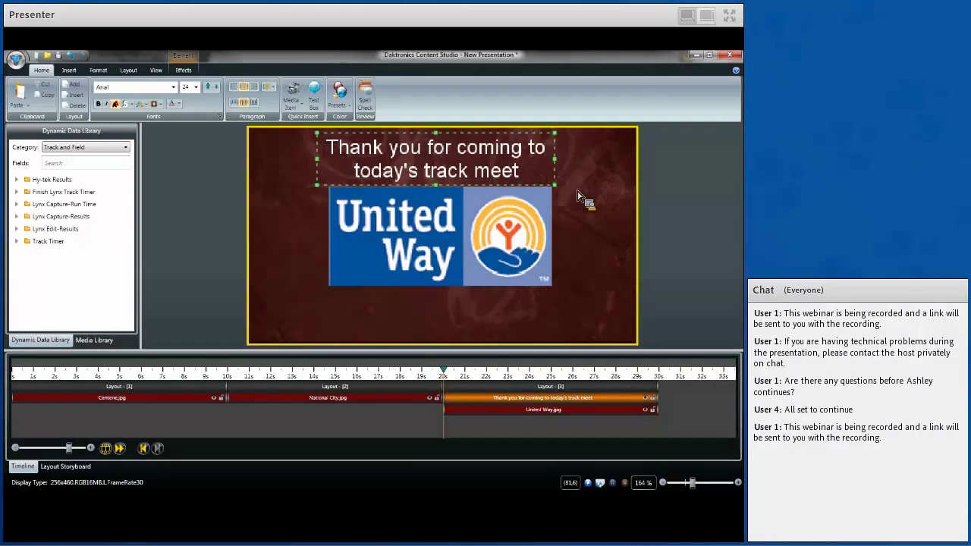
mouse_move(444, 175)
left_mouse_down()
mouse_move(362, 182)
mouse_move(367, 334)
mouse_move(485, 173)
mouse_move(449, 173)
left_mouse_up()
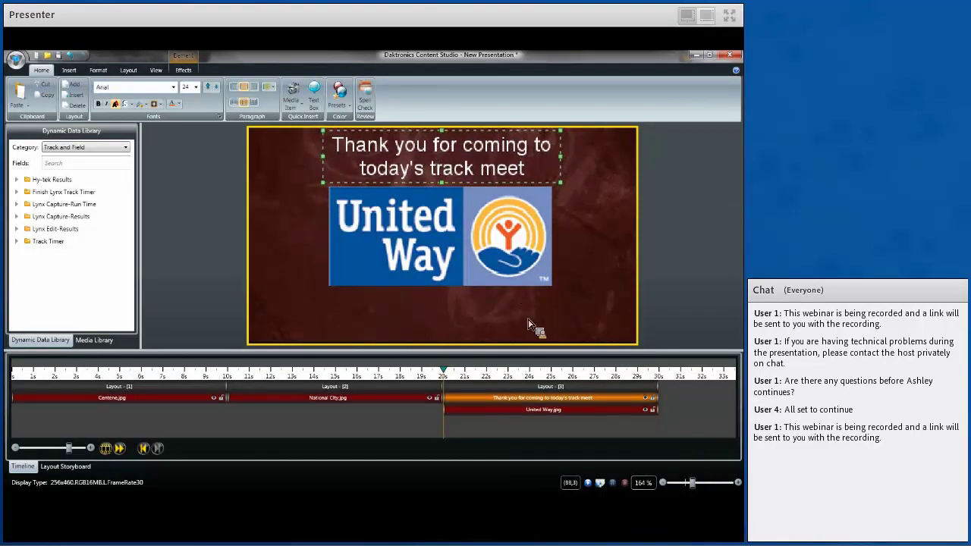
Return the timeline to 0 s and preview the presentation, checking the timing of its layouts.
left_click_drag(446, 373, 11, 372)
left_click(223, 312)
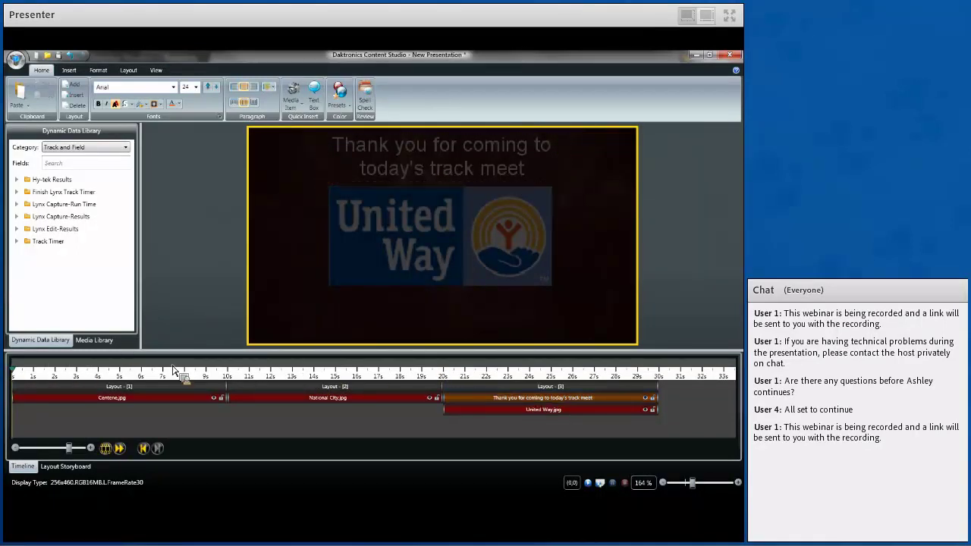
left_click(600, 483)
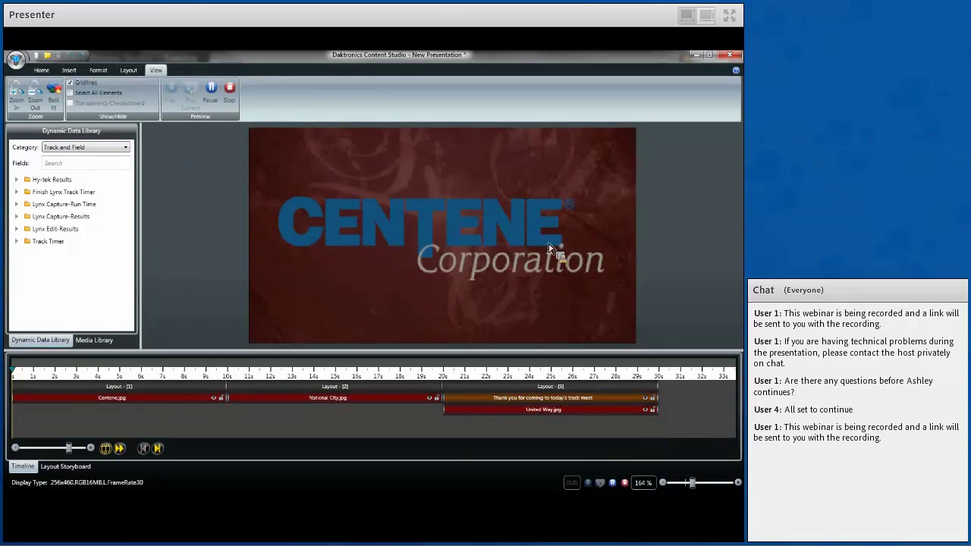
mouse_move(329, 404)
mouse_move(546, 417)
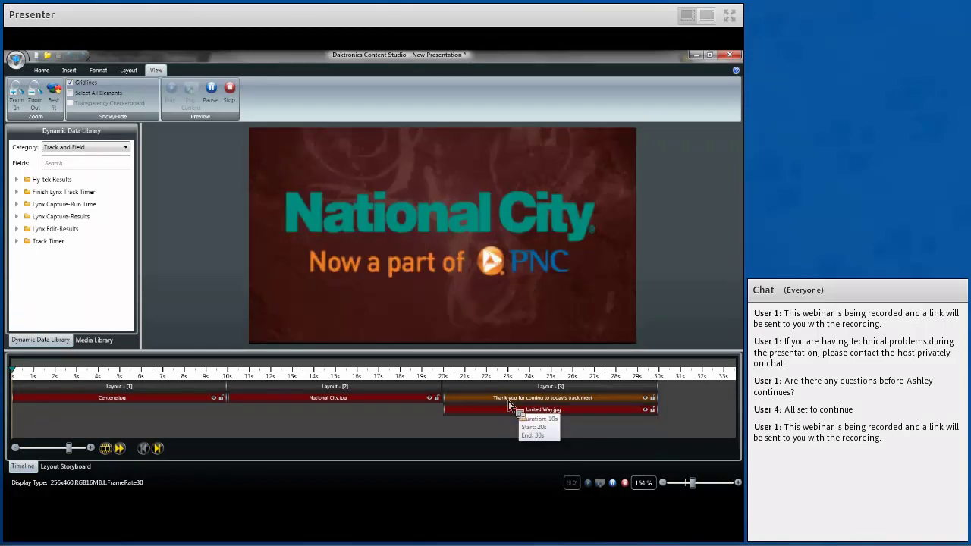
mouse_move(612, 395)
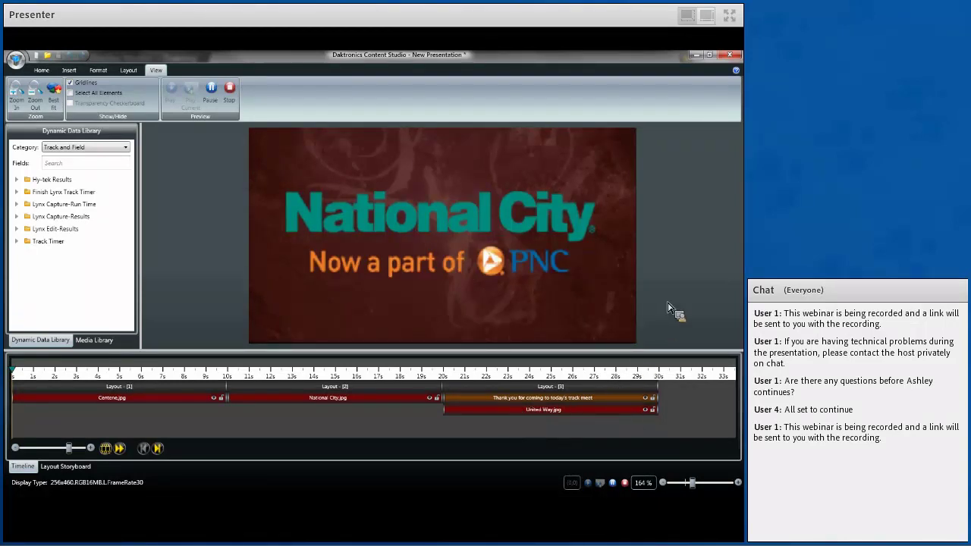
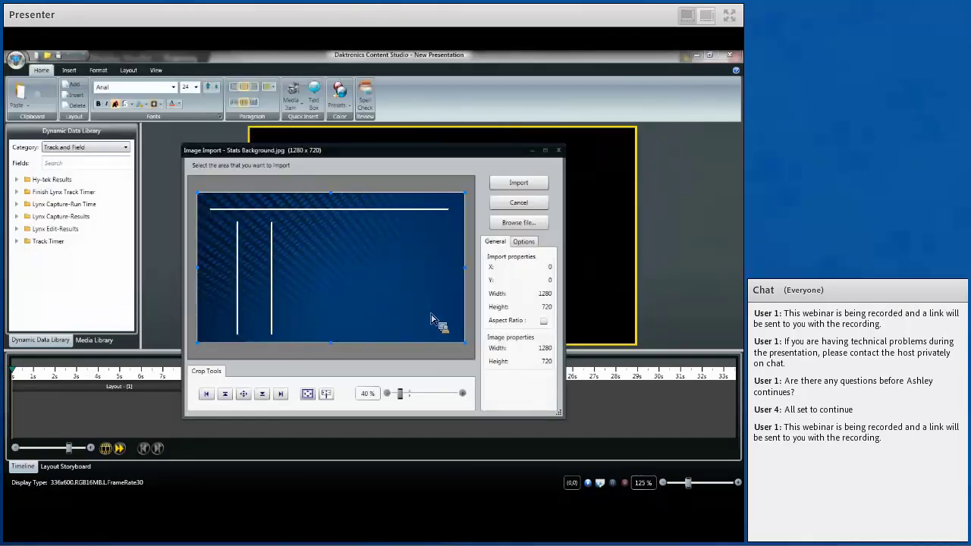
Import the full Stats Background.jpg image into the new presentation's first layout and lock it against being moved.
left_click(541, 187)
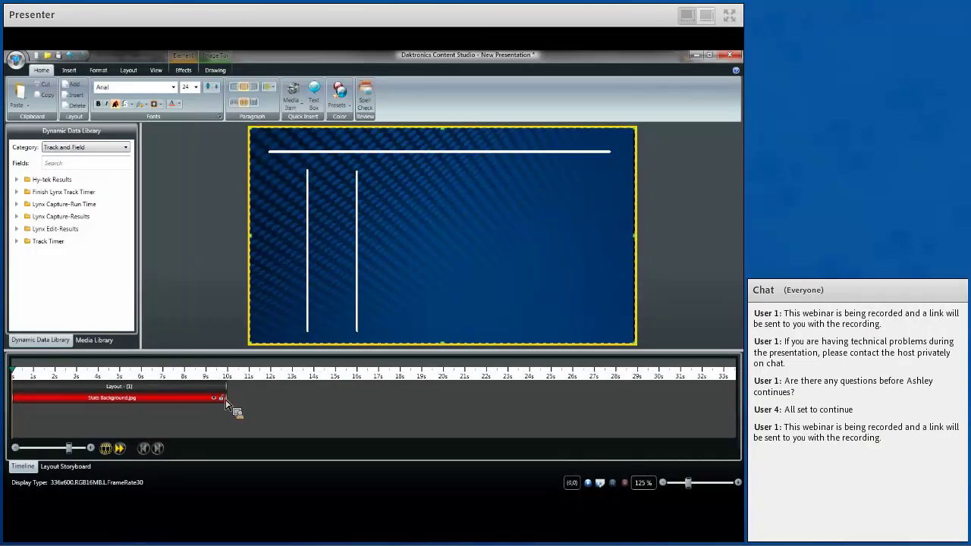
left_click(481, 243)
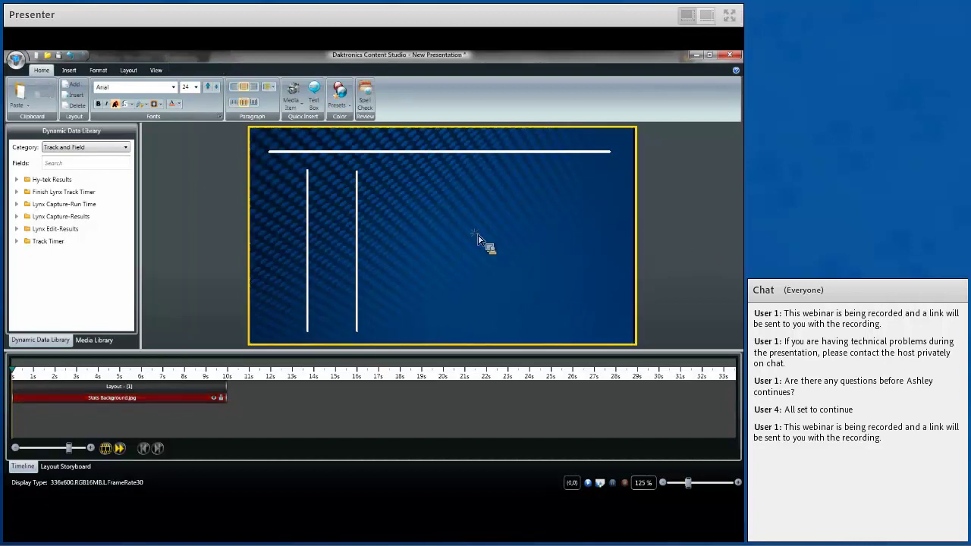
left_click_drag(439, 286, 225, 400)
left_click(442, 247)
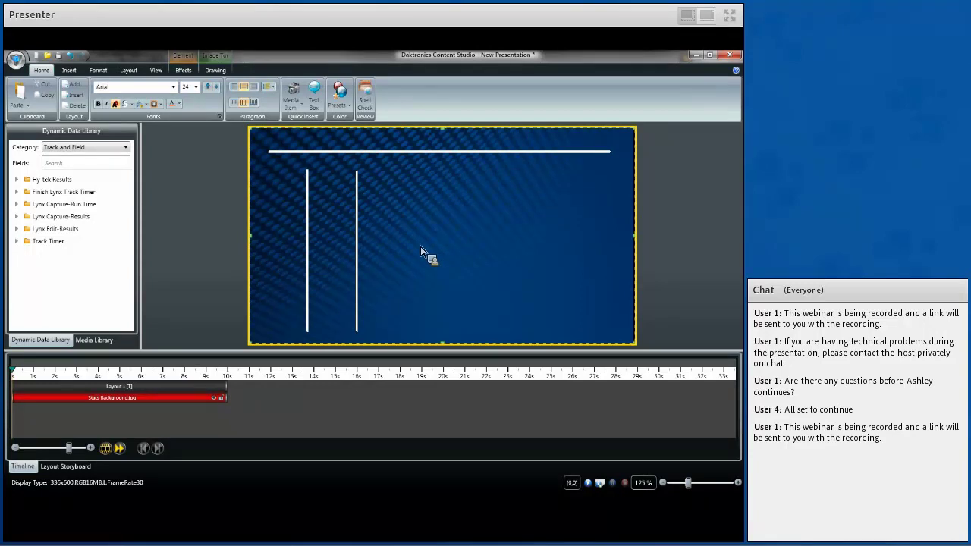
left_click_drag(402, 263, 432, 263)
left_click(422, 242)
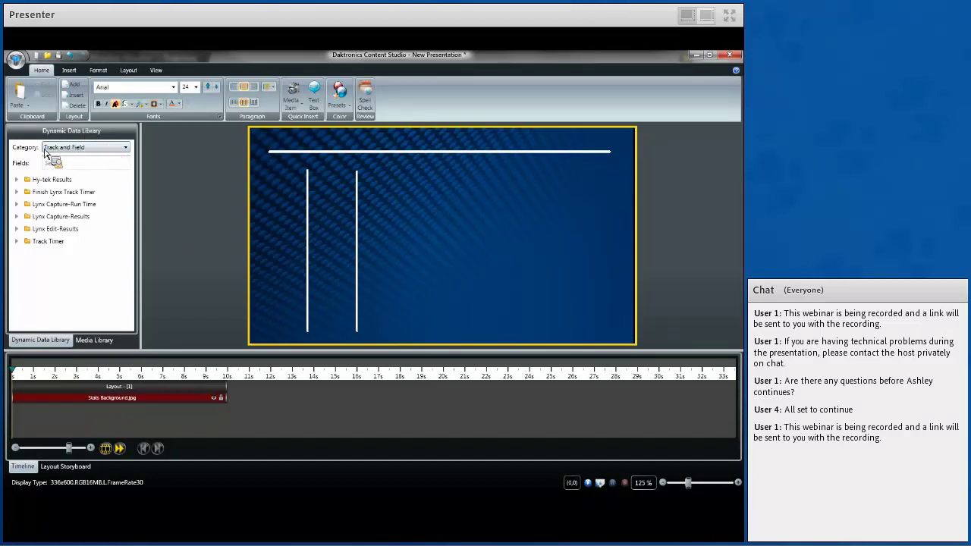
Look through the sport categories of the dynamic data library and choose Track and Field.
left_click(125, 147)
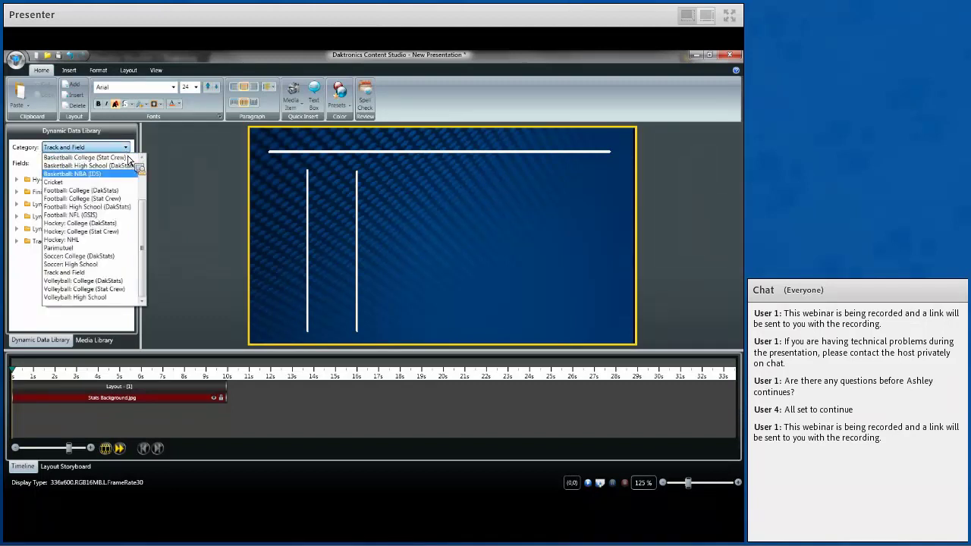
scroll(149, 196, "up", 3)
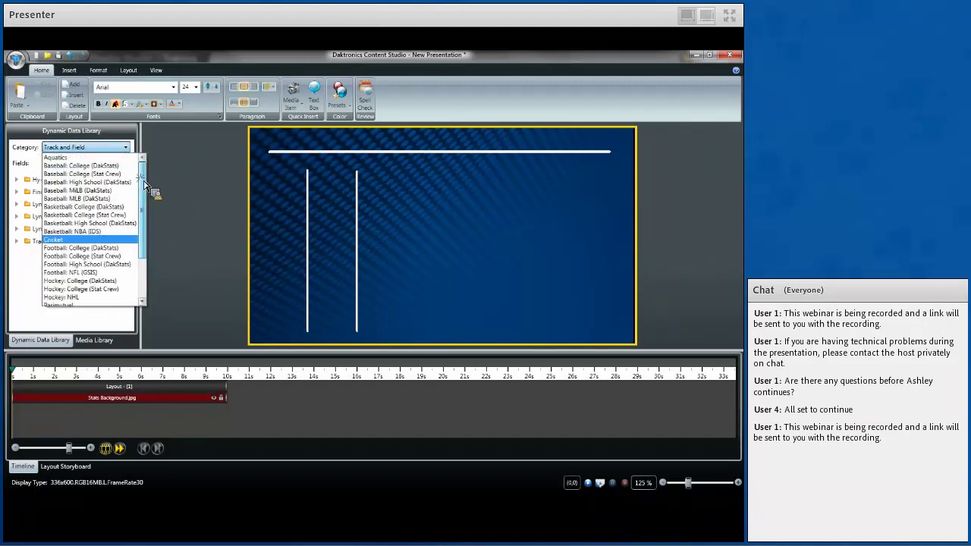
scroll(151, 194, "down", 3)
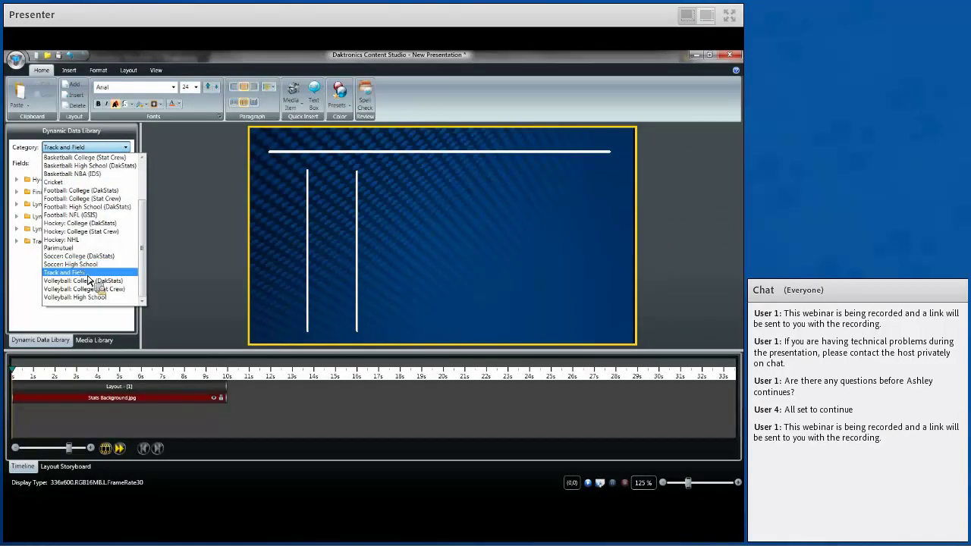
left_click(88, 275)
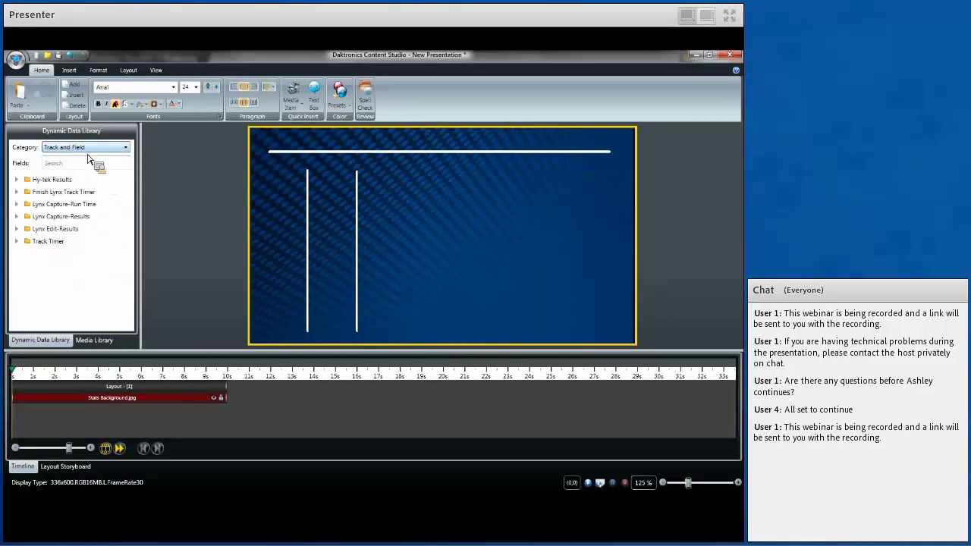
Expand the Finish Lynx Track Timer fields and place the EVENT TITLE field above the background's horizontal line.
left_click_drag(27, 182, 68, 271)
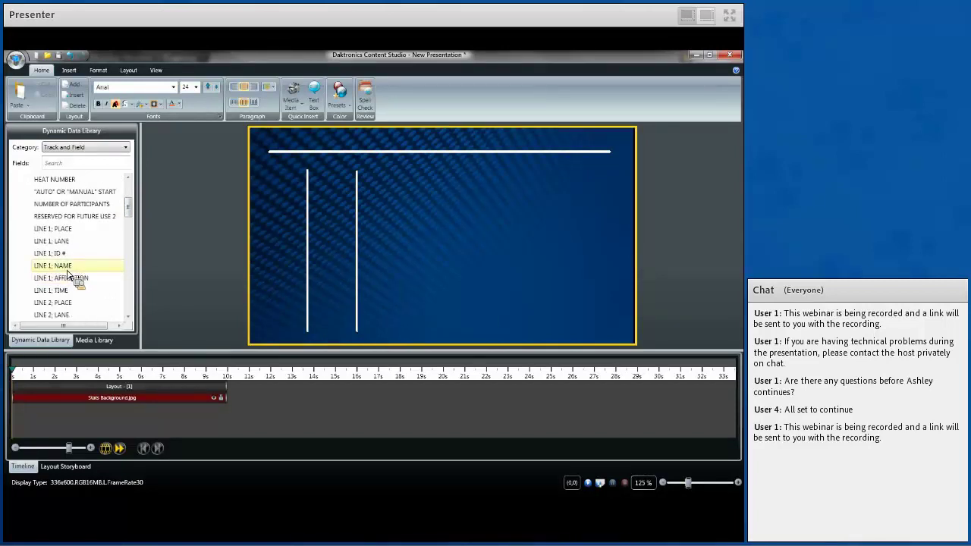
left_click_drag(67, 274, 50, 248)
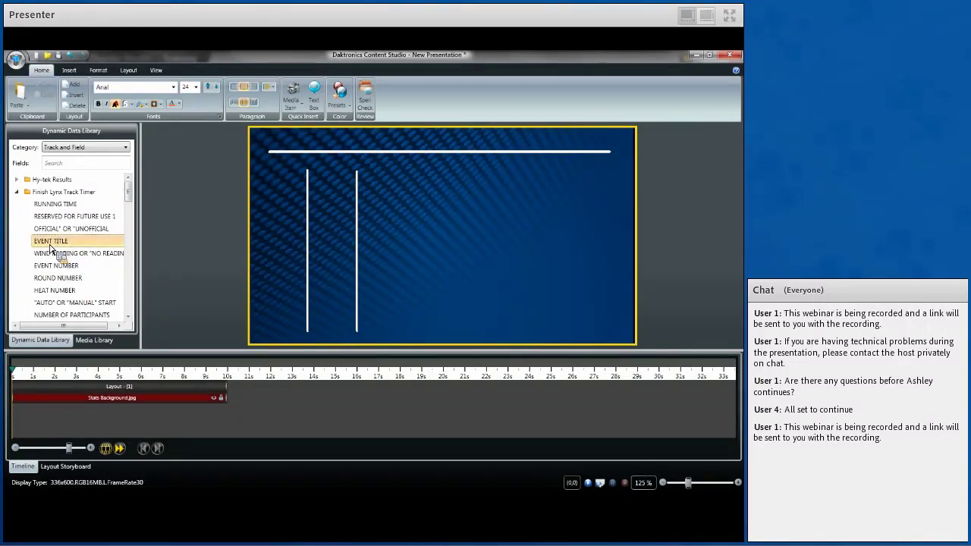
left_click_drag(50, 248, 303, 142)
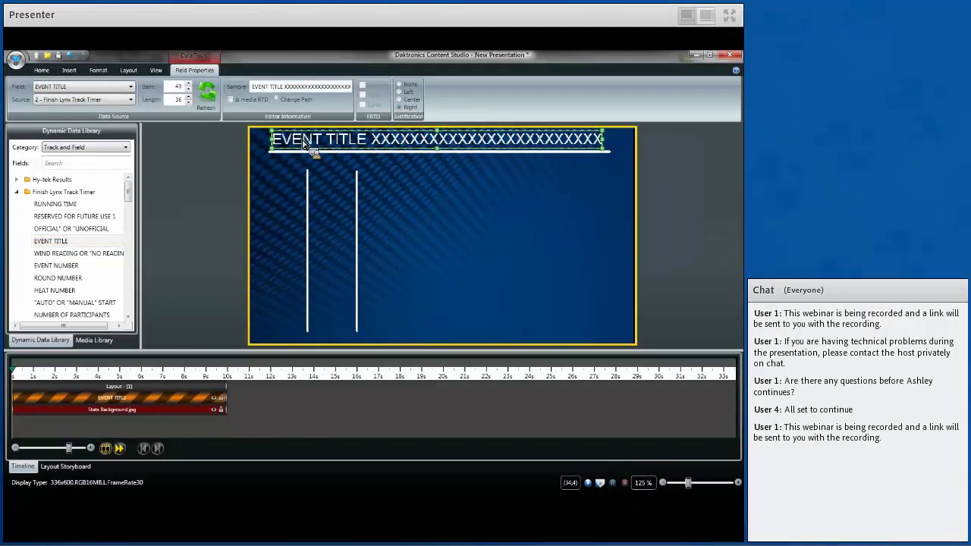
left_click(306, 189)
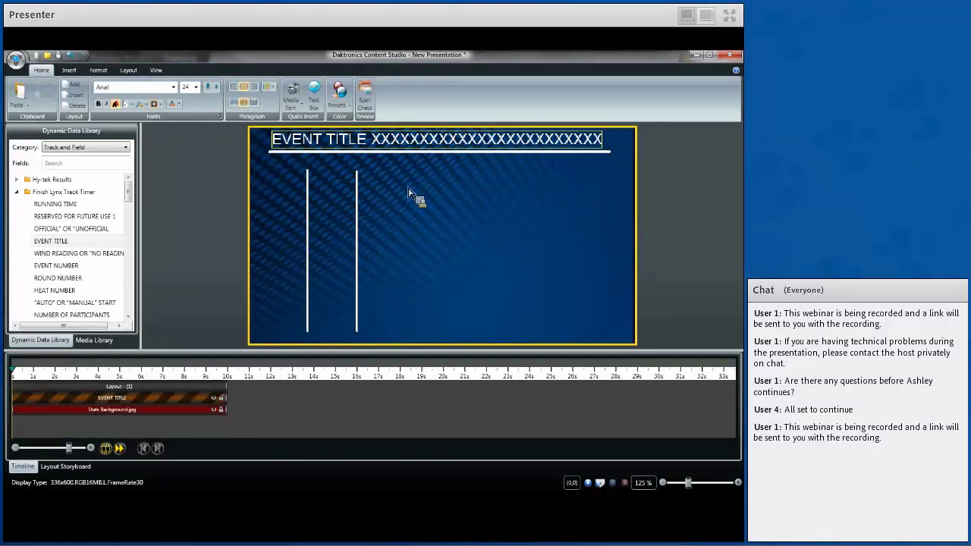
Color the EVENT TITLE field's text yellow and look through the fonts available for it.
left_click(179, 104)
left_click(191, 126)
left_click(302, 150)
left_click(174, 105)
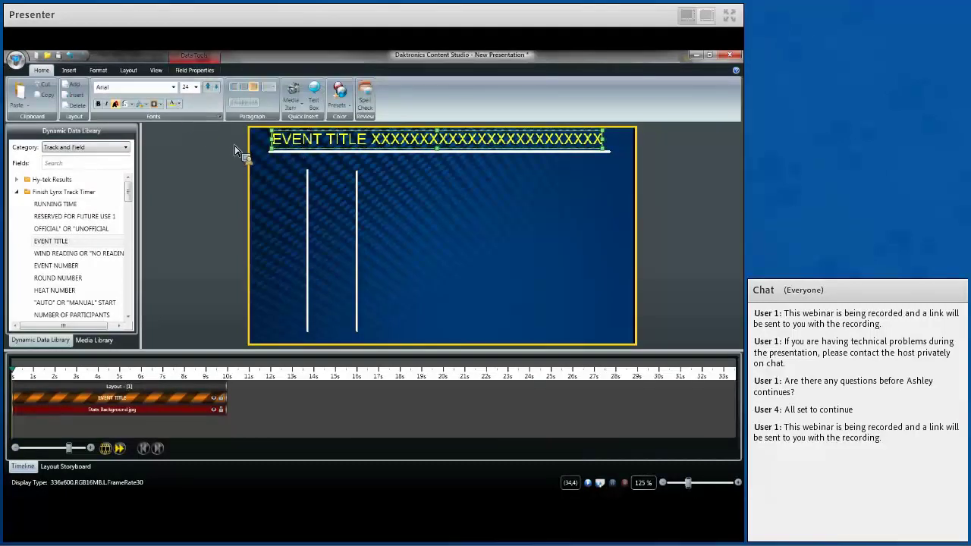
left_click(173, 87)
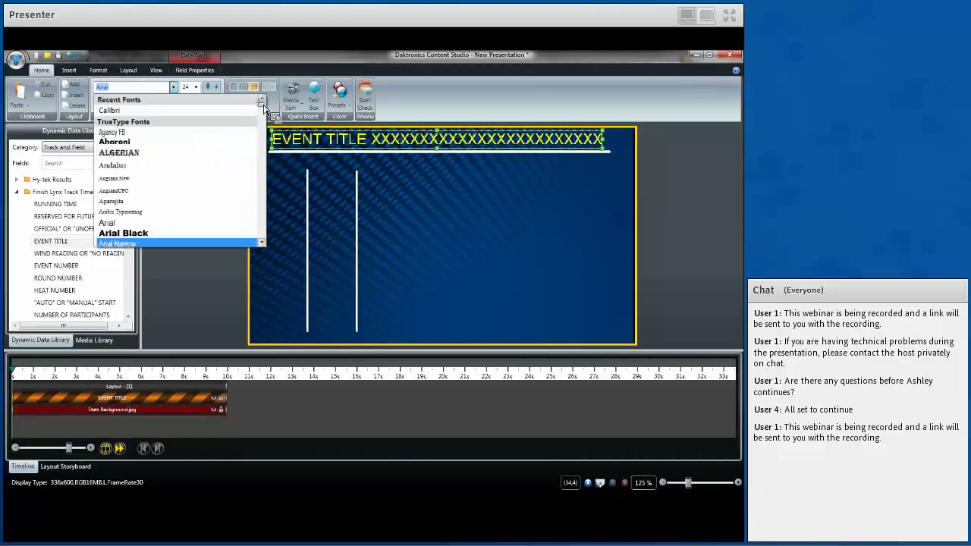
left_click(215, 273)
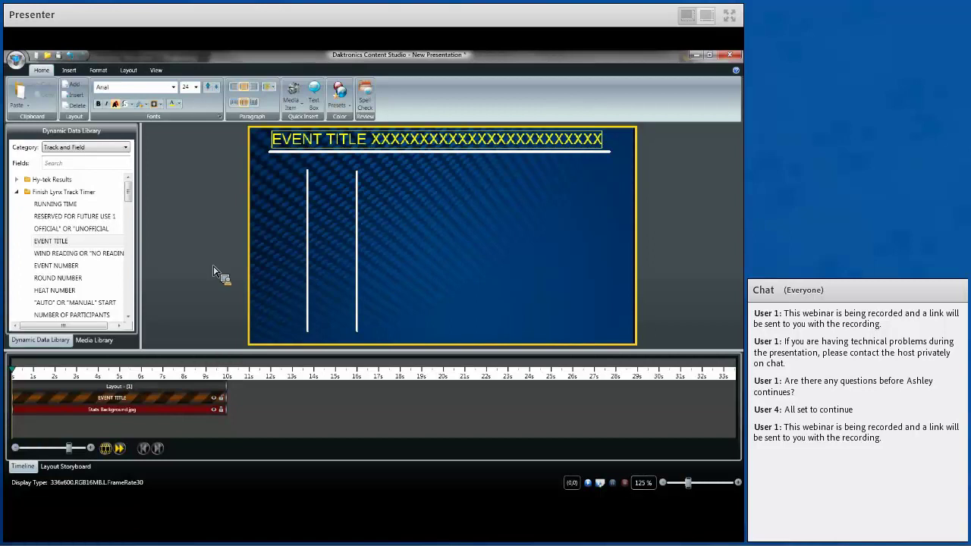
Place the LINE 1; PLACE field before the first vertical line and LINE 1; LANE between the two vertical lines.
left_click_drag(127, 191, 130, 205)
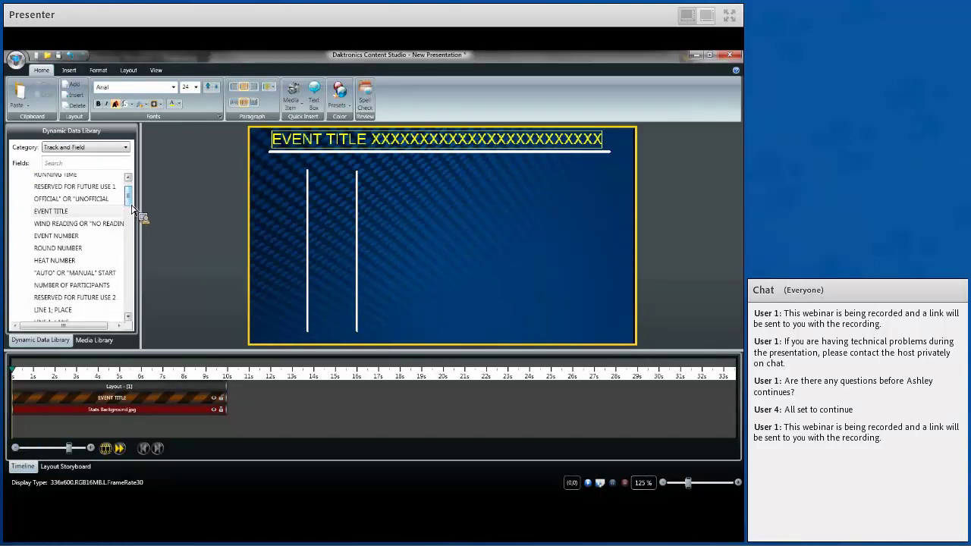
scroll(129, 191, "down", 1)
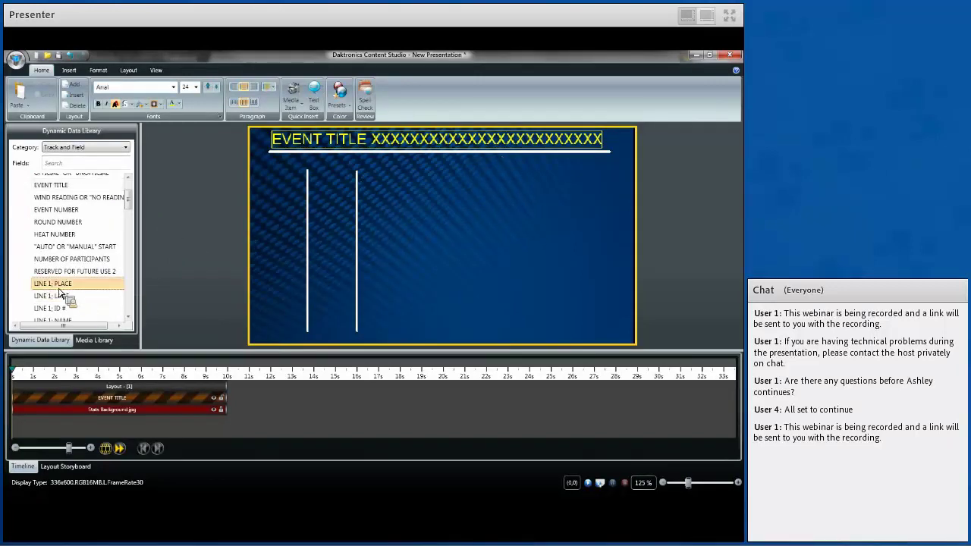
left_click_drag(58, 290, 289, 191)
left_click_drag(72, 296, 340, 187)
Add the Line 1 NAME, AFFILIATION and TIME fields to the same row, after the second vertical line.
scroll(104, 275, "down", 1)
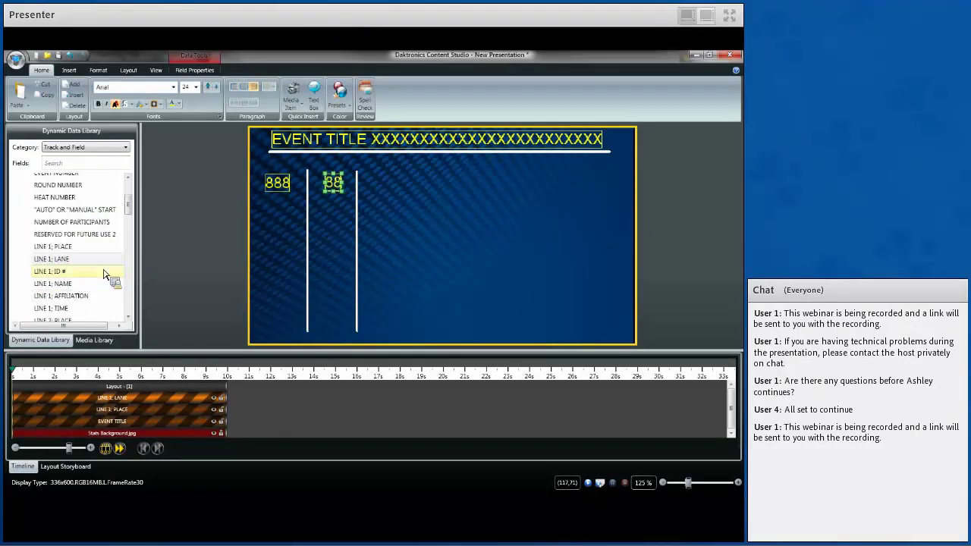
scroll(103, 273, "down", 1)
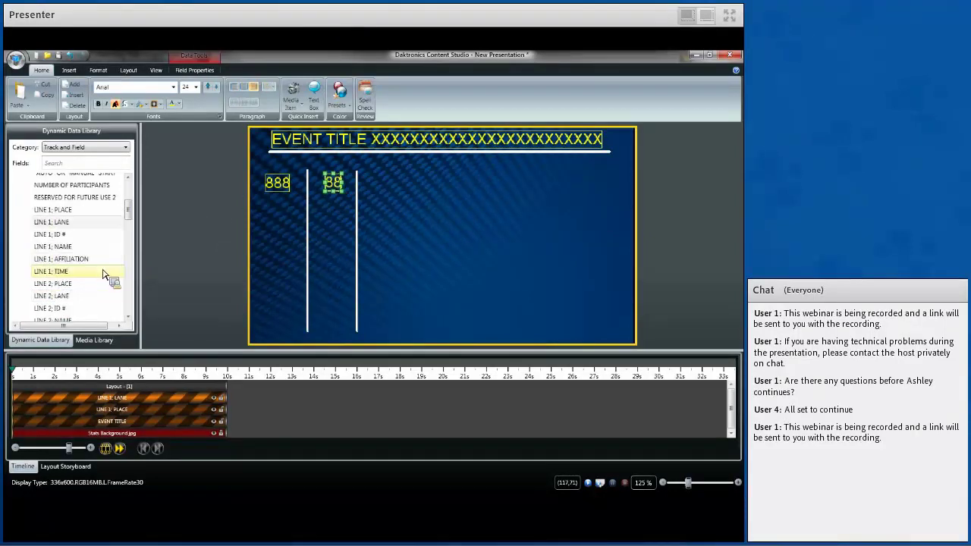
left_click(68, 249)
left_click_drag(68, 253, 468, 194)
left_click_drag(74, 273, 507, 242)
left_click_drag(555, 219, 574, 191)
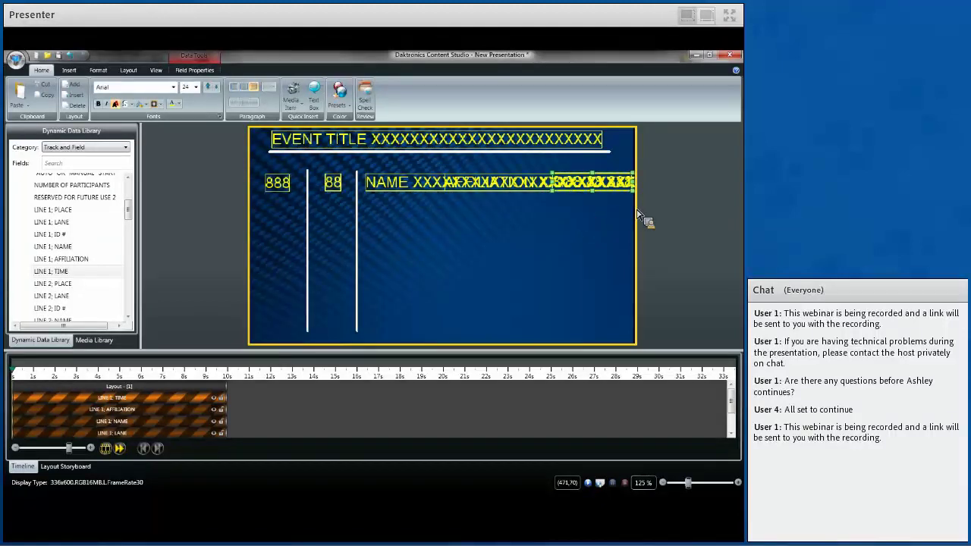
Select the event title and the Line 1 name, affiliation, time and place fields in turn to check their extents.
left_click(450, 149)
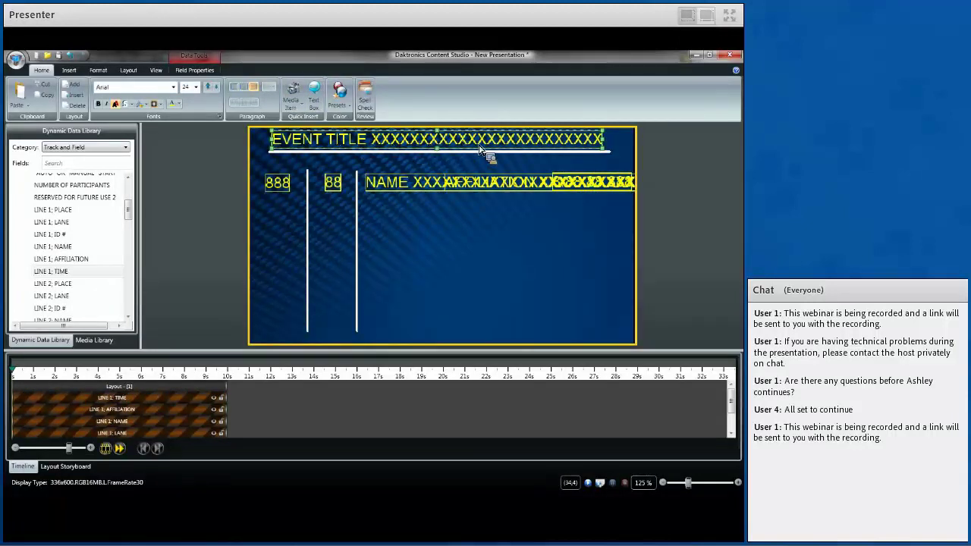
left_click(417, 190)
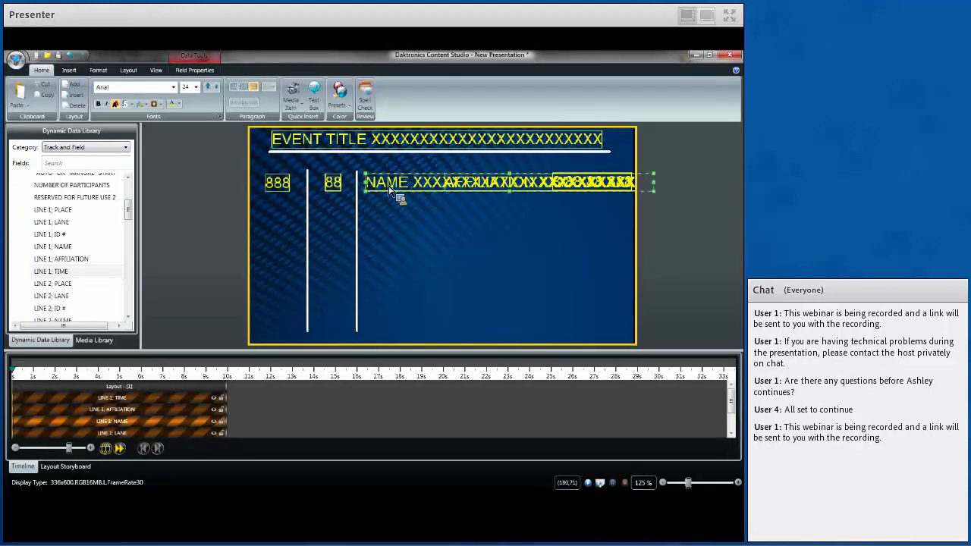
left_click(501, 190)
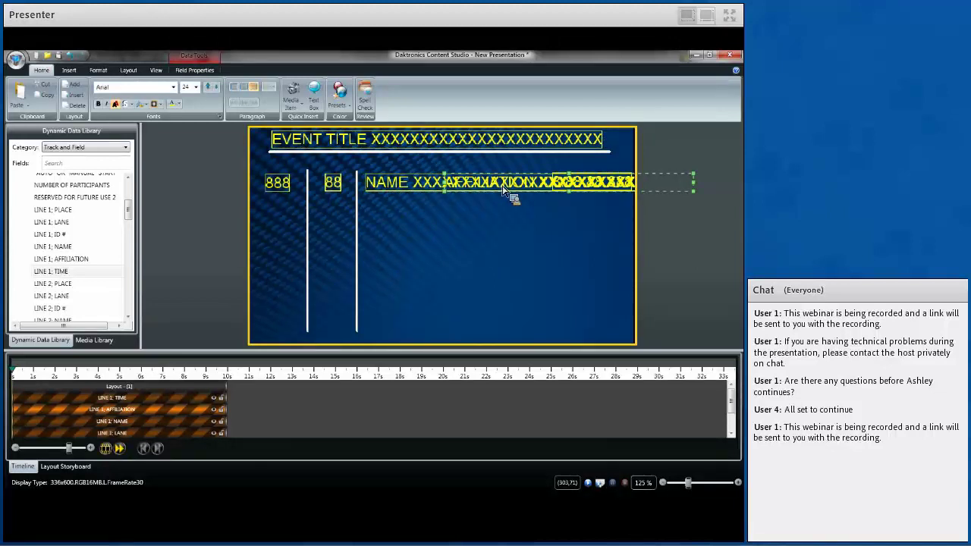
left_click(626, 191)
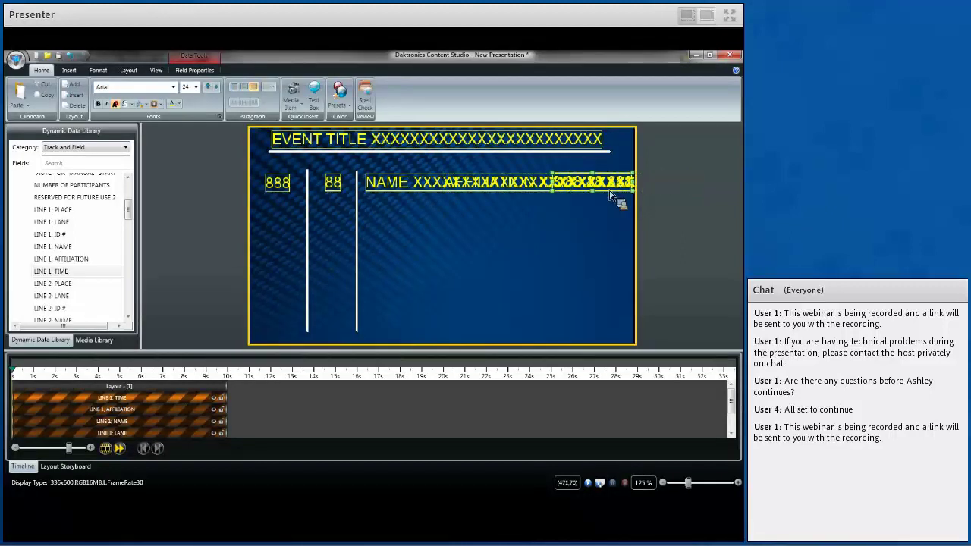
left_click(283, 186)
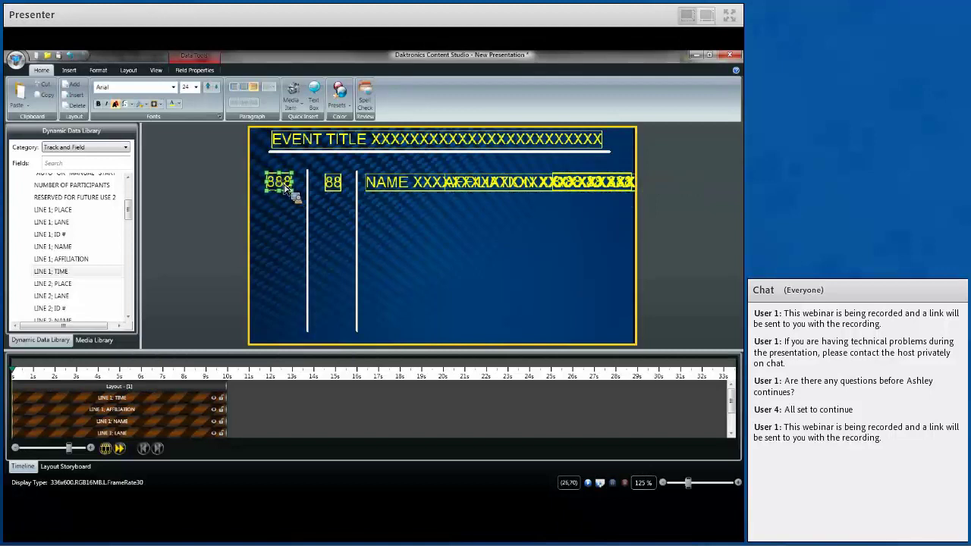
Try placing the LINE 2 PLACE, LANE and ID # fields in a second row beneath the Line 1 fields.
left_click_drag(129, 211, 132, 196)
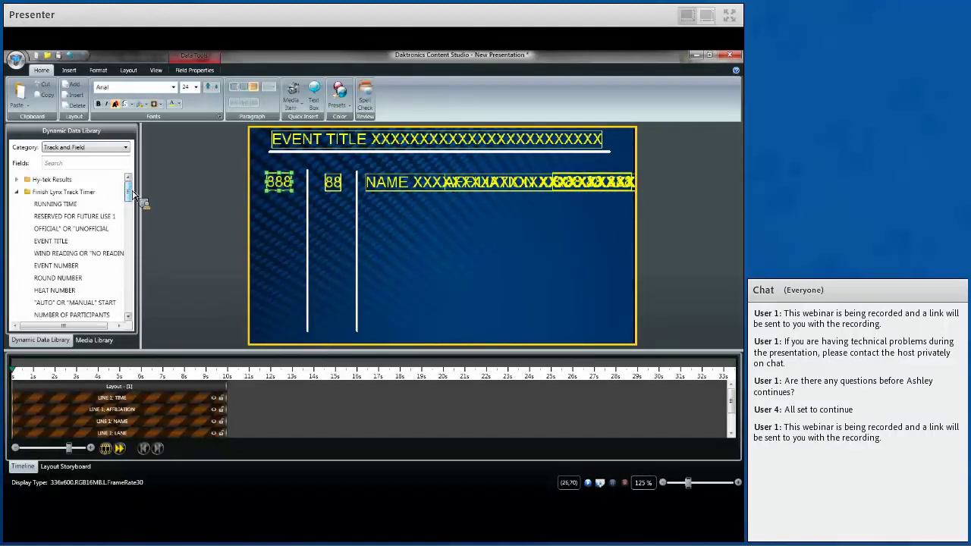
scroll(87, 279, "down", 2)
scroll(87, 281, "down", 3)
scroll(88, 281, "down", 3)
left_click_drag(69, 228, 277, 225)
scroll(130, 227, "up", 3)
left_click_drag(53, 267, 317, 226)
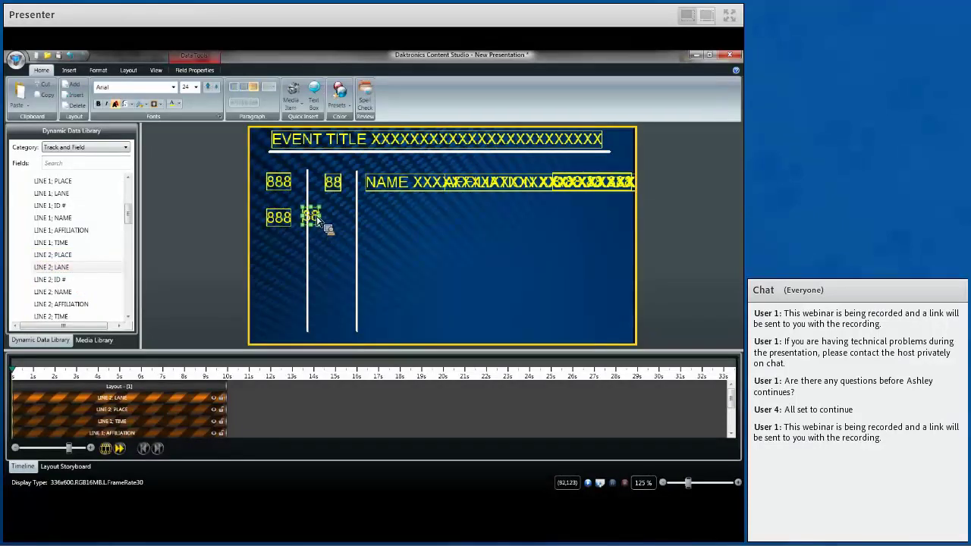
left_click_drag(57, 280, 355, 226)
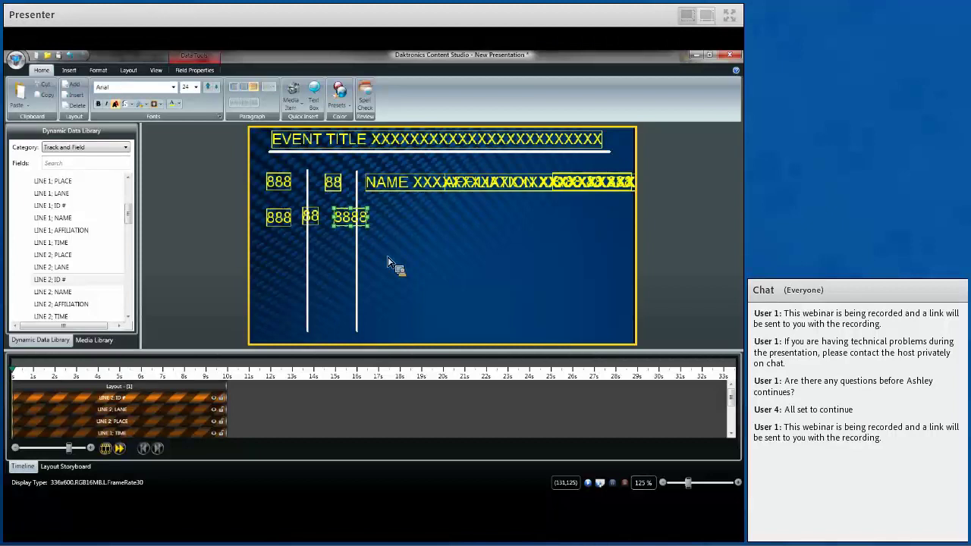
Try adding the Event Number and Heat Number fields from the Track Timer group to the lower part of the layout.
scroll(119, 234, "up", 5)
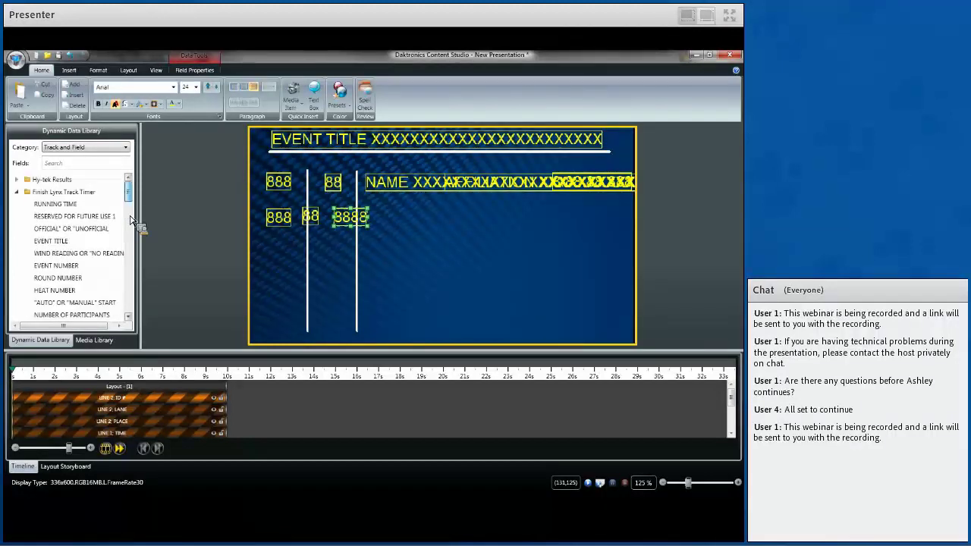
left_click(18, 192)
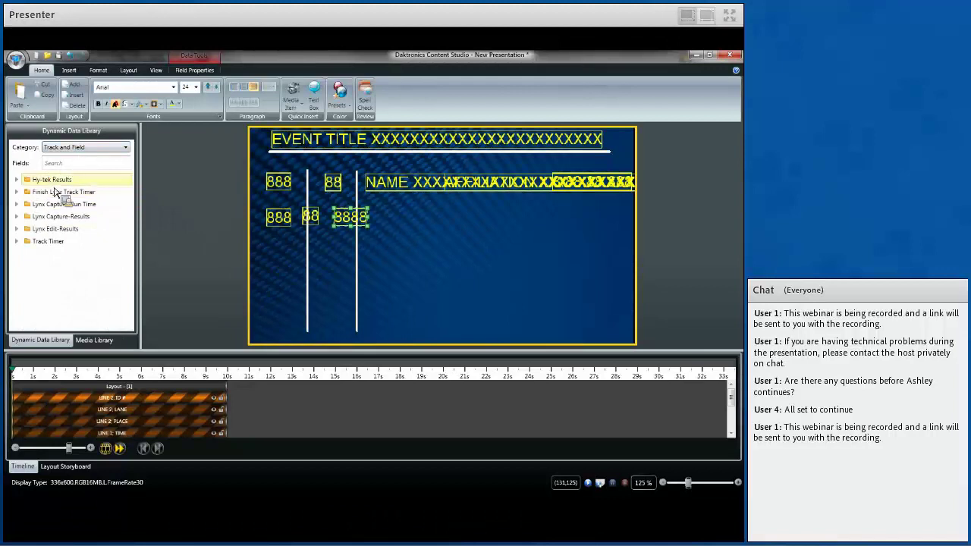
left_click_drag(59, 242, 277, 279)
left_click_drag(69, 278, 445, 286)
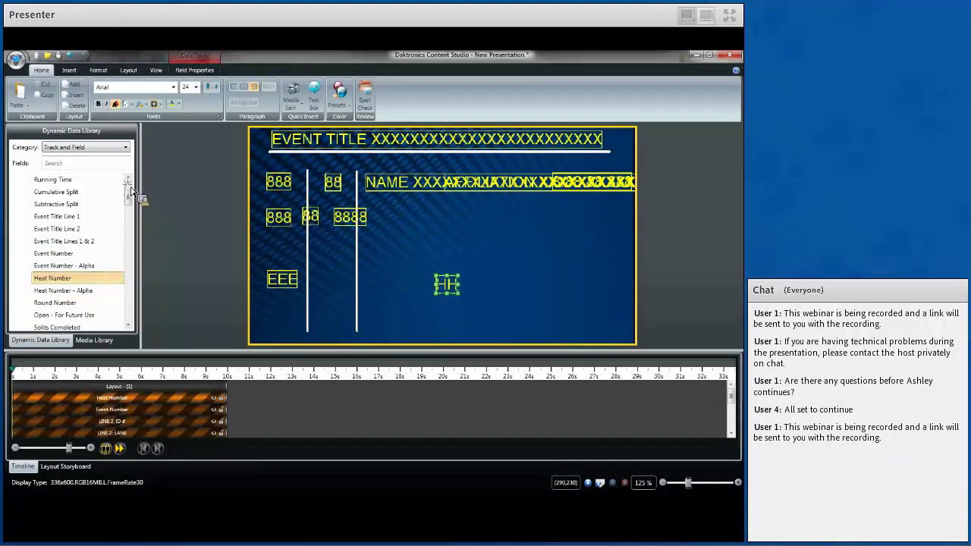
scroll(127, 190, "up", 2)
left_click(21, 245)
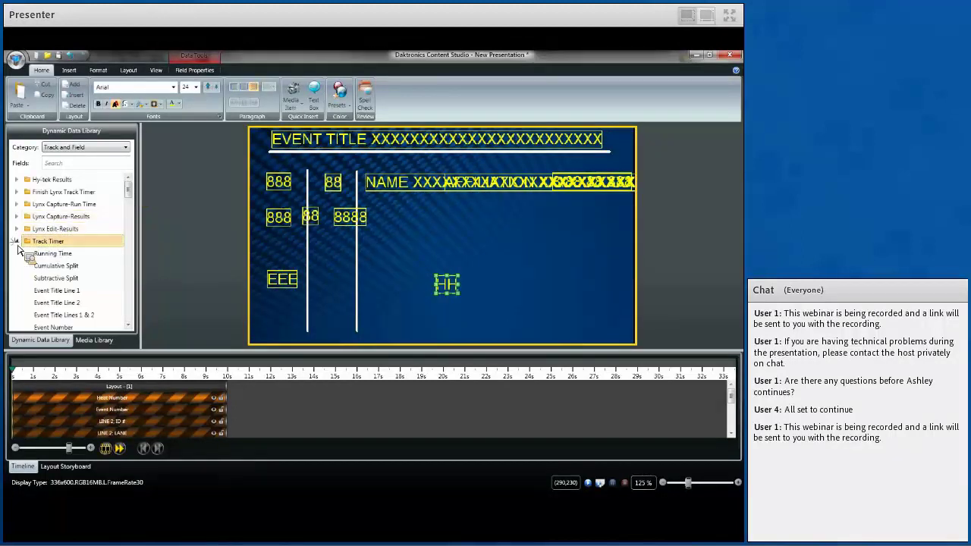
left_click(16, 241)
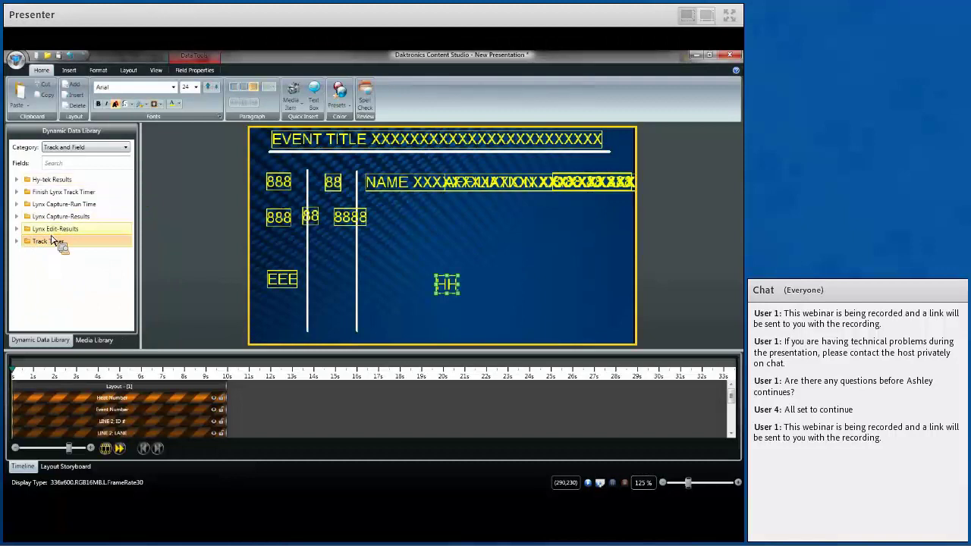
Clear the trial fields below the Line 1 row and align all Line 1 fields to the layout's top edge.
left_click_drag(55, 236, 620, 211)
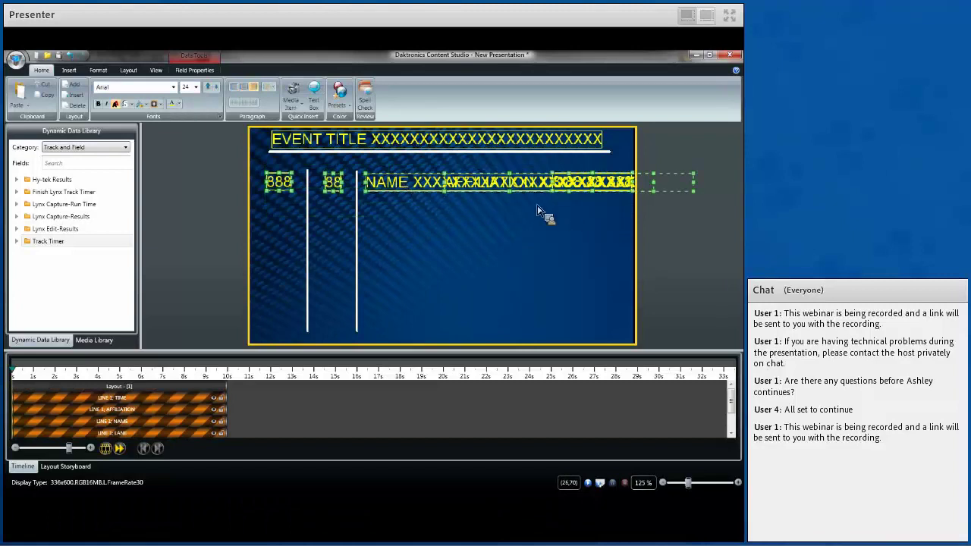
right_click(490, 191)
mouse_move(521, 285)
left_click(623, 283)
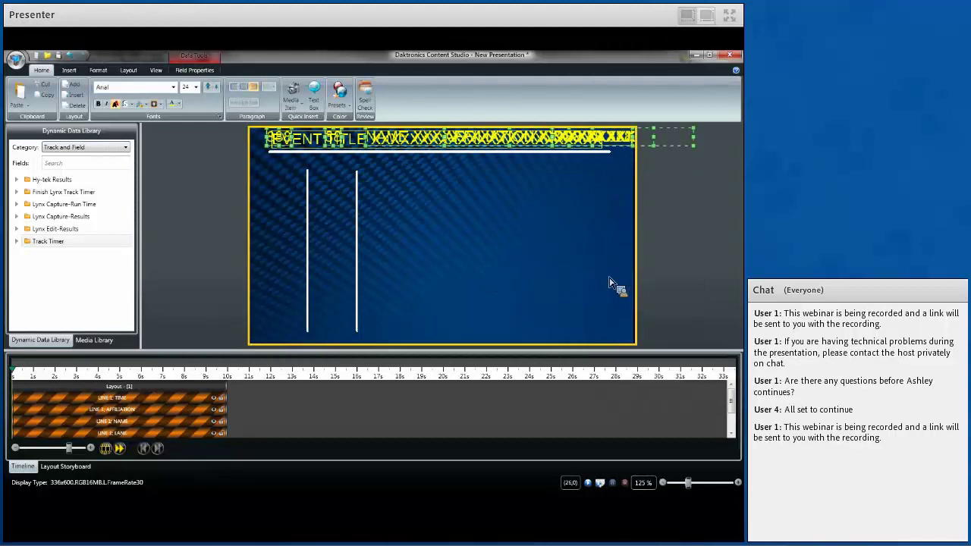
Move the aligned Line 1 fields down together to Y 80, below the horizontal line.
key("Down")
key("Down")
key("Down")
key("Down")
key("Down")
key("Down")
key("Down")
key("Down")
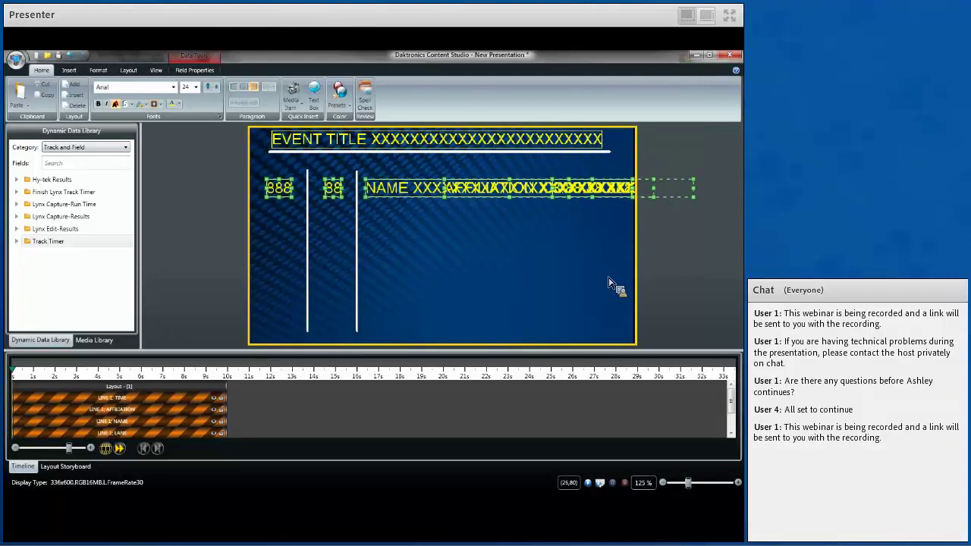
left_click(531, 258)
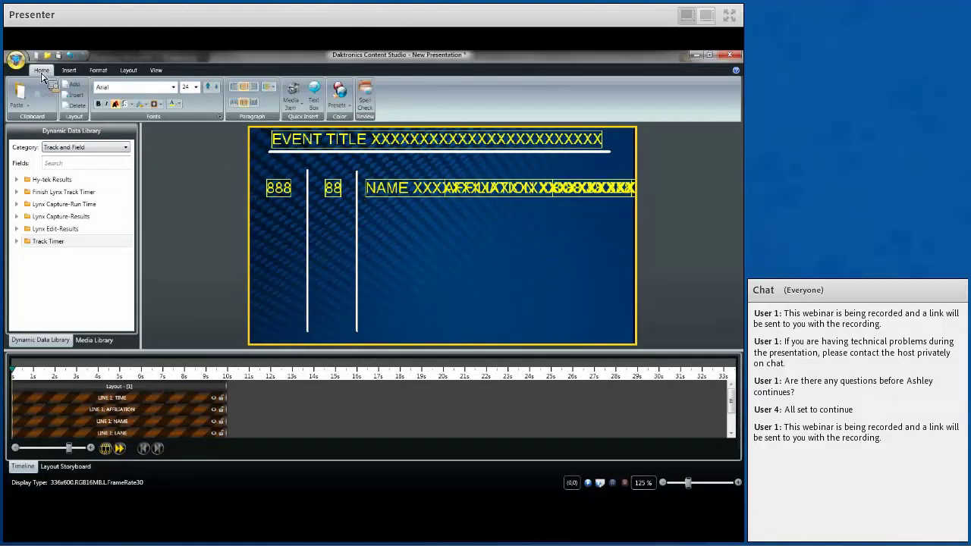
Save the presentation as Webinar Stats in the Stats folder.
left_click(16, 58)
left_click(44, 164)
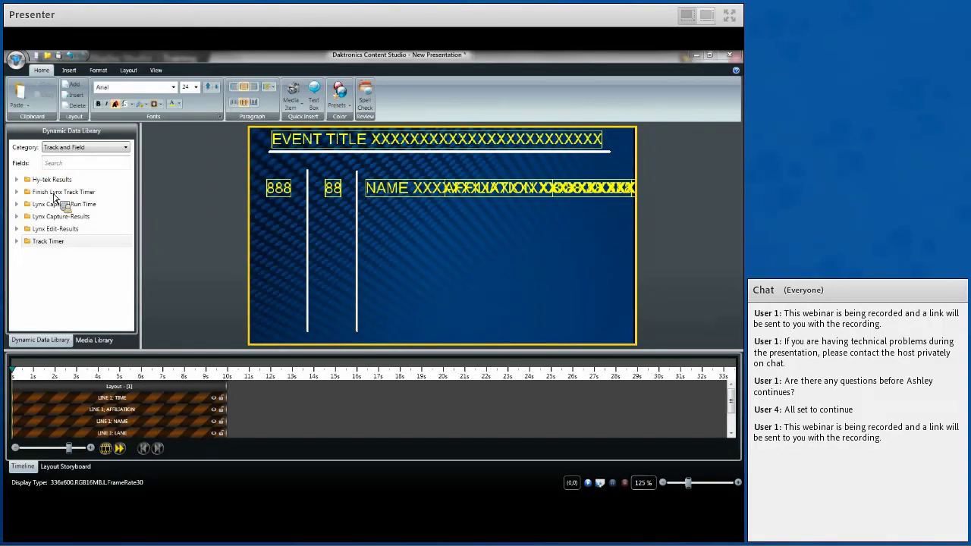
double_click(293, 220)
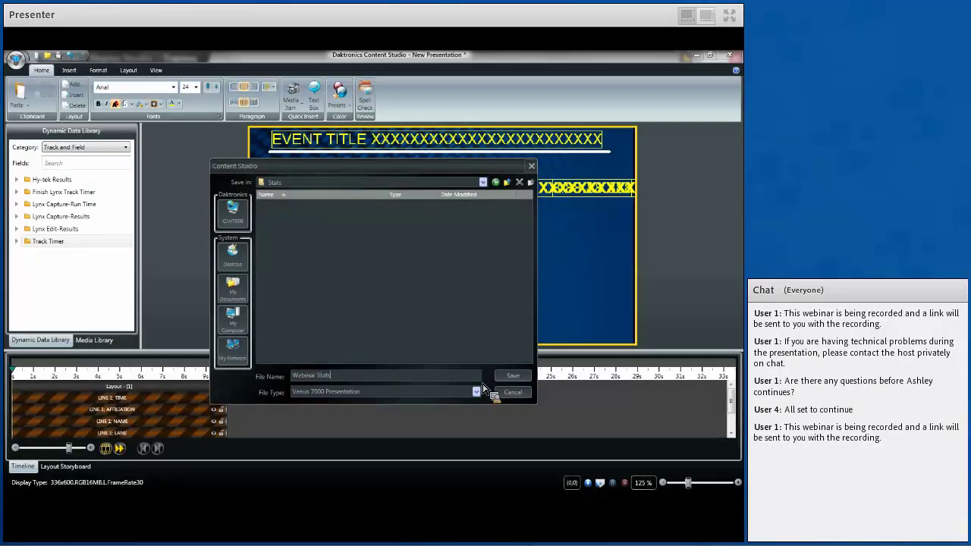
left_click(511, 377)
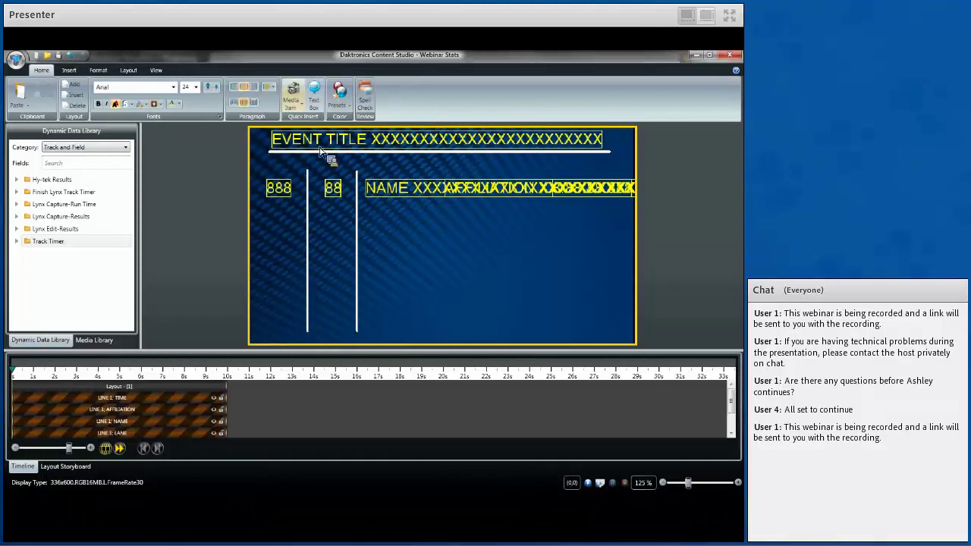
Examine the video import settings and crop tools for Clear the Track.avi without importing the video.
left_click(298, 105)
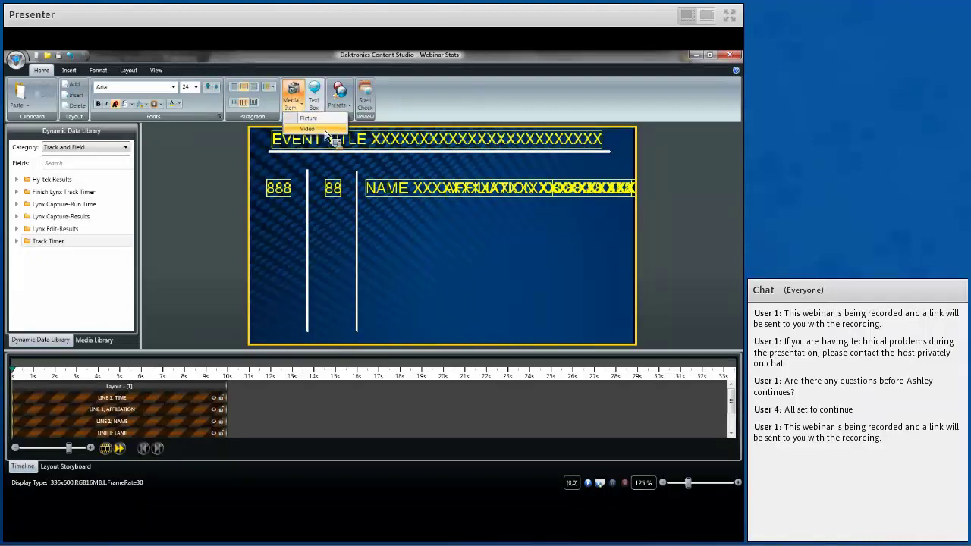
left_click(325, 128)
left_click(140, 135)
left_click(330, 280)
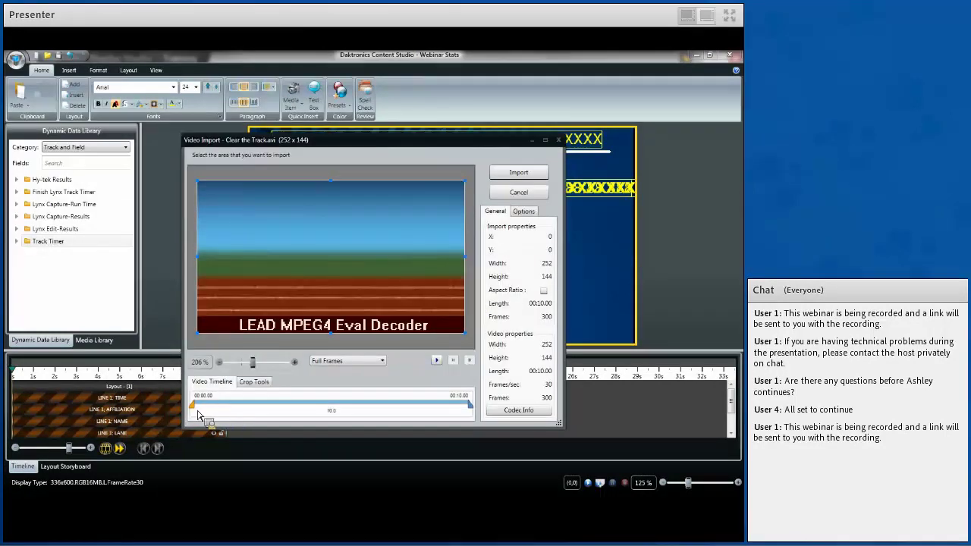
left_click(269, 385)
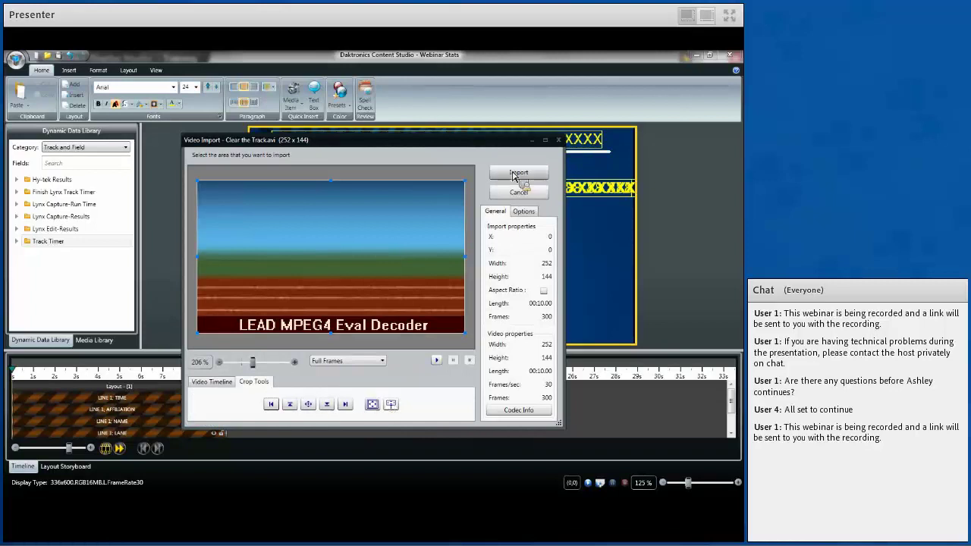
left_click(524, 193)
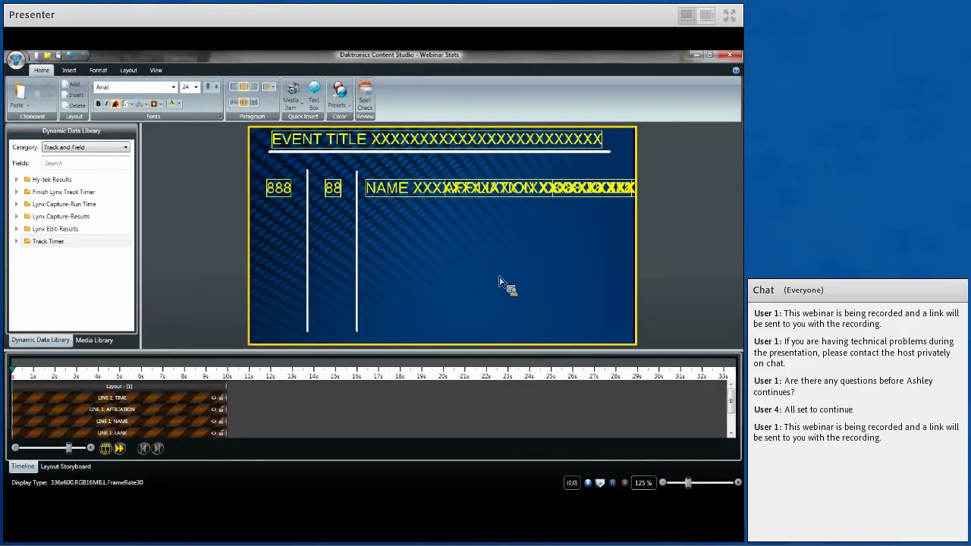
Add a text box reading Hello in the empty area below the Line 1 name field.
left_click(296, 104)
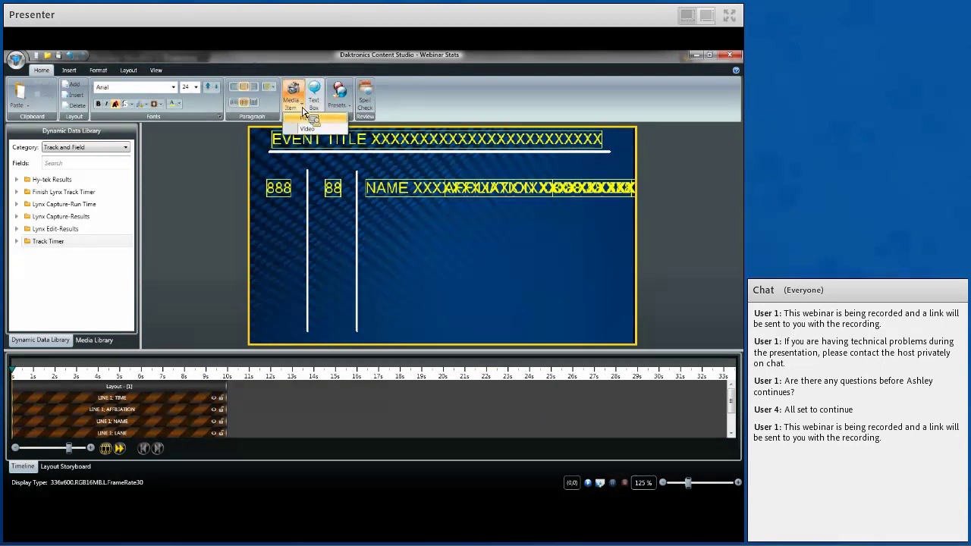
left_click(462, 282)
left_click(314, 102)
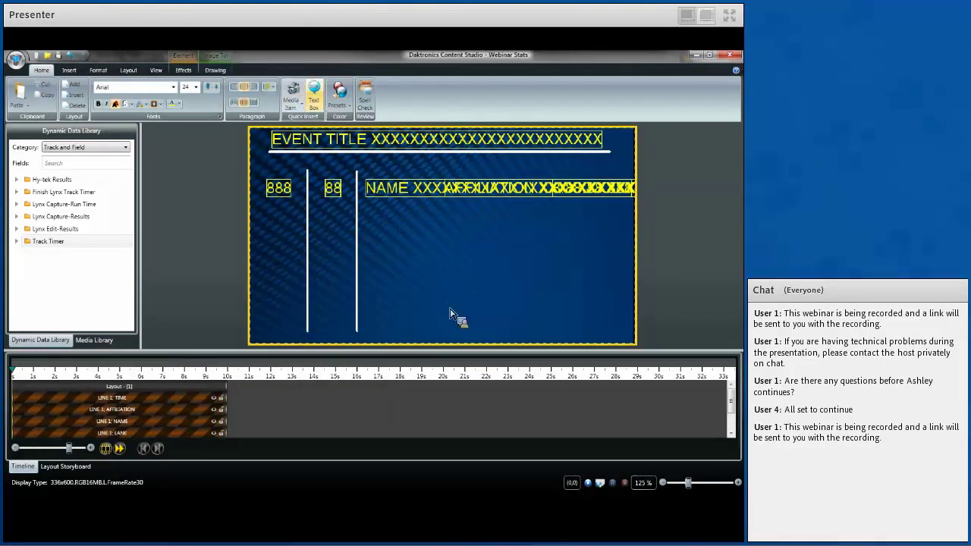
left_click(437, 259)
type("Hello")
key("Escape")
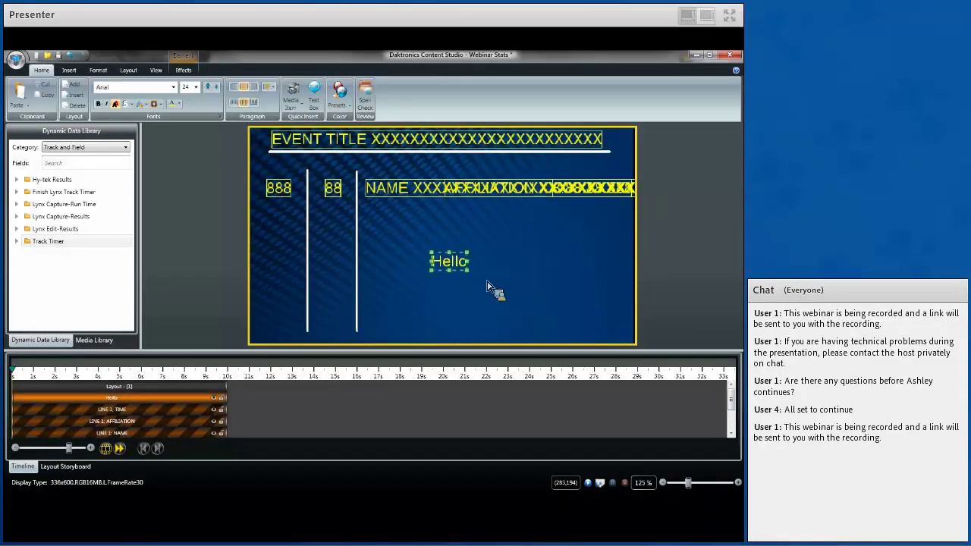
Delete the Hello text box from the results layout and switch to Display Studio.
key("Delete")
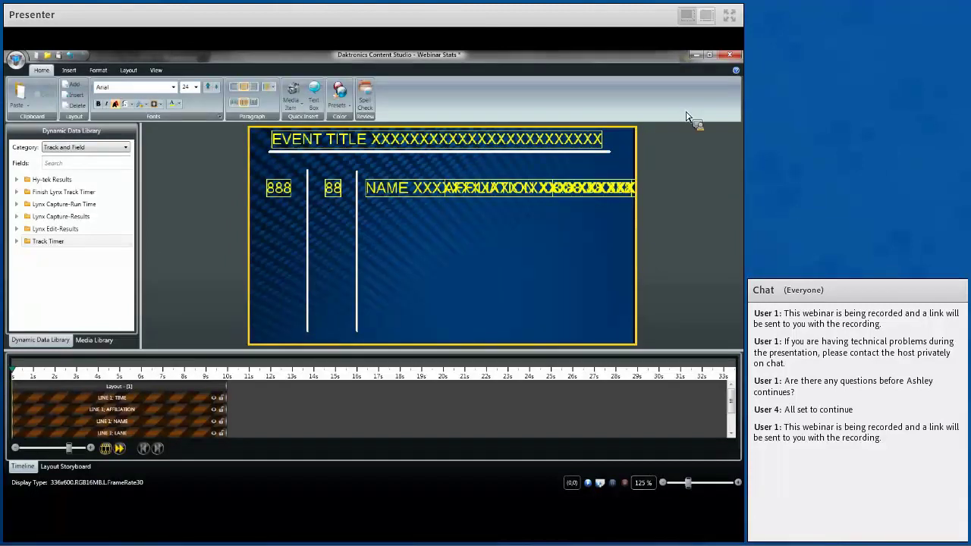
left_click(695, 55)
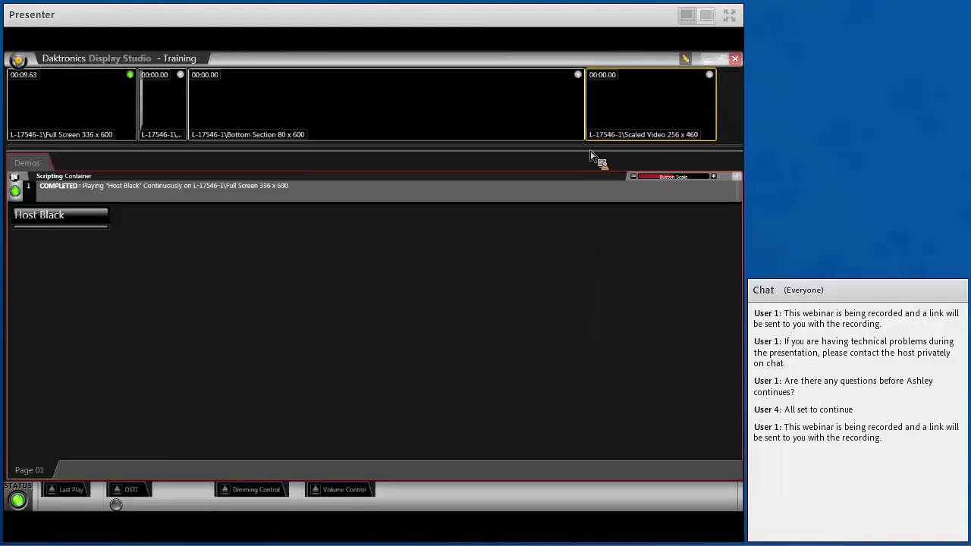
Create a button on the Demos page with a DMP-7000 Player Control Play command for the Full Screen 336 x 600 display.
right_click(182, 243)
left_click(189, 246)
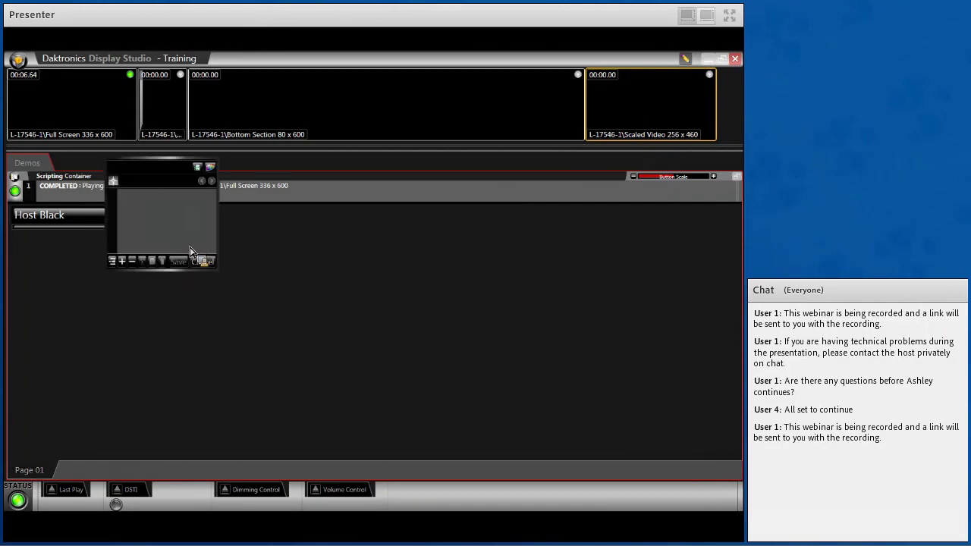
left_click(109, 277)
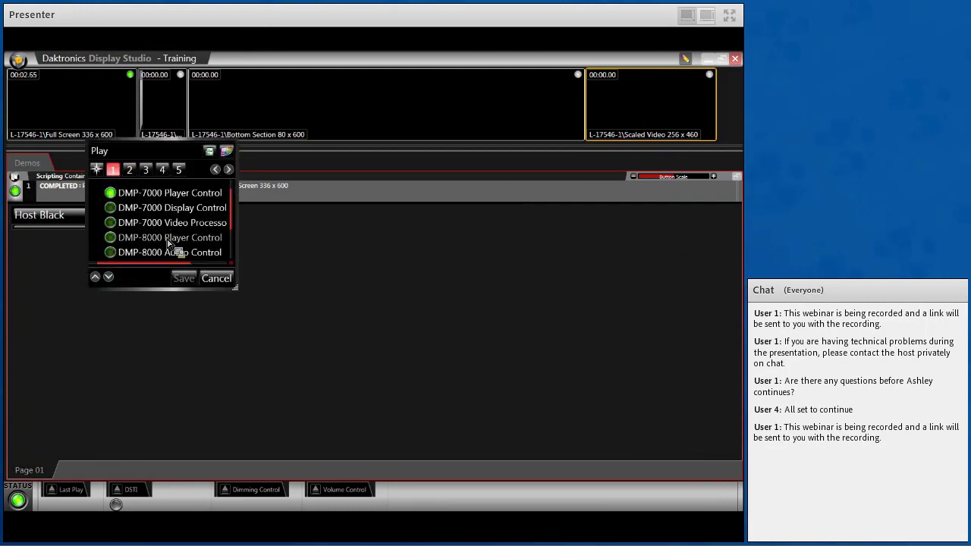
left_click(136, 172)
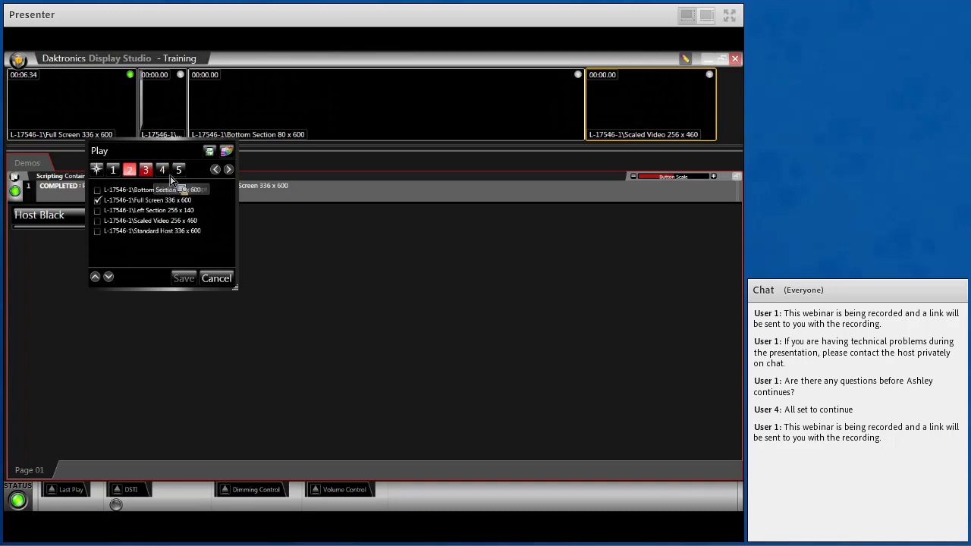
left_click(145, 170)
left_click_drag(146, 198, 162, 170)
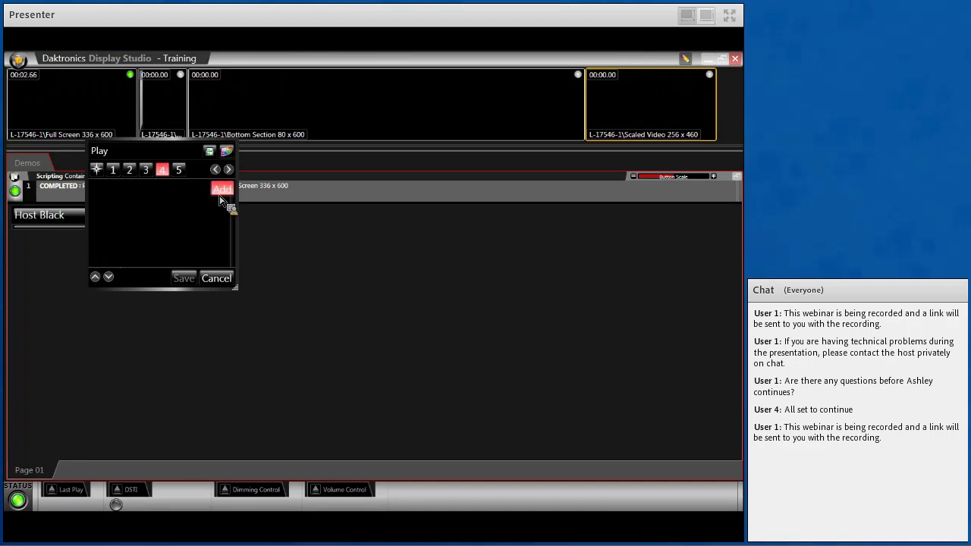
Assign the Webinar Stats presentation from the Stats folder to the Play command and name the button Webinar Stats.
double_click(213, 256)
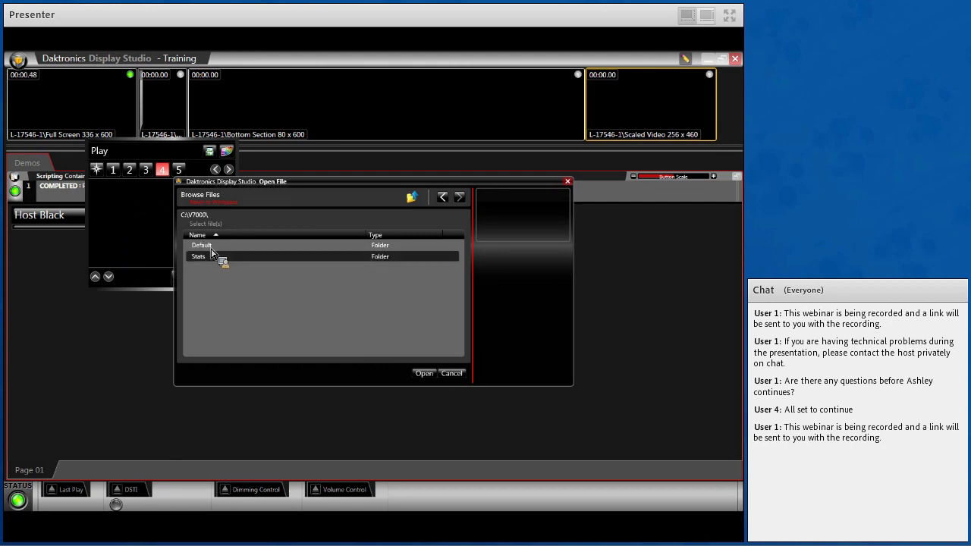
left_click(207, 250)
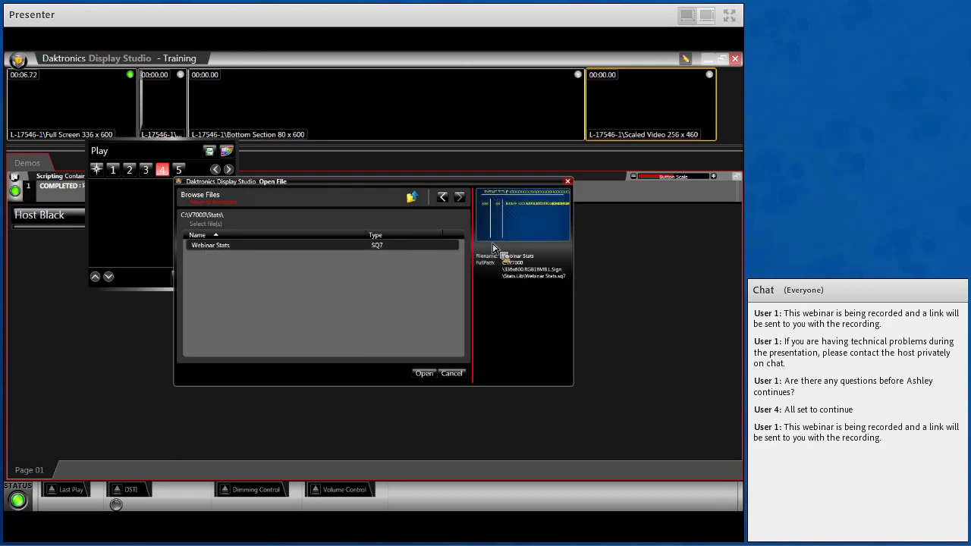
left_click(425, 382)
double_click(99, 151)
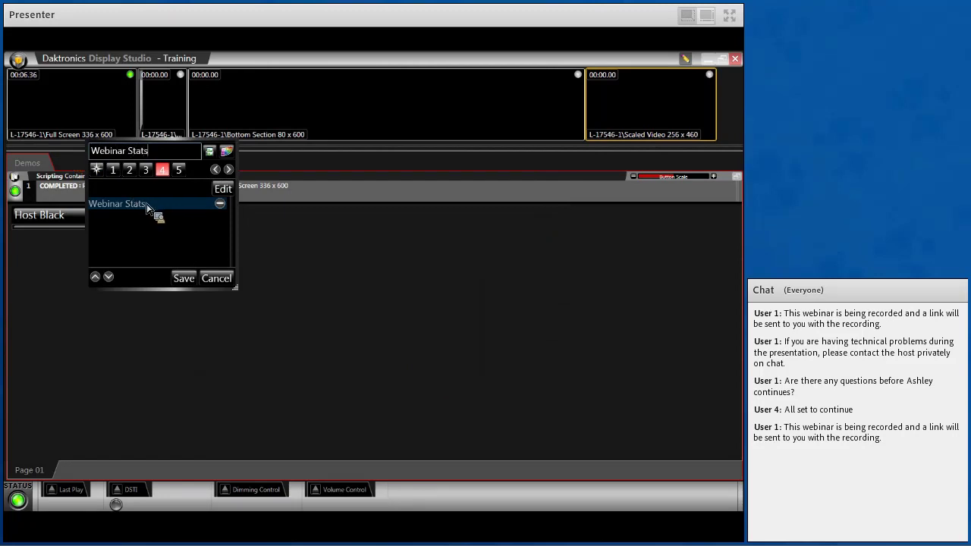
Save the Webinar Stats button and play it on the Full Screen 336 x 600 display.
left_click(183, 279)
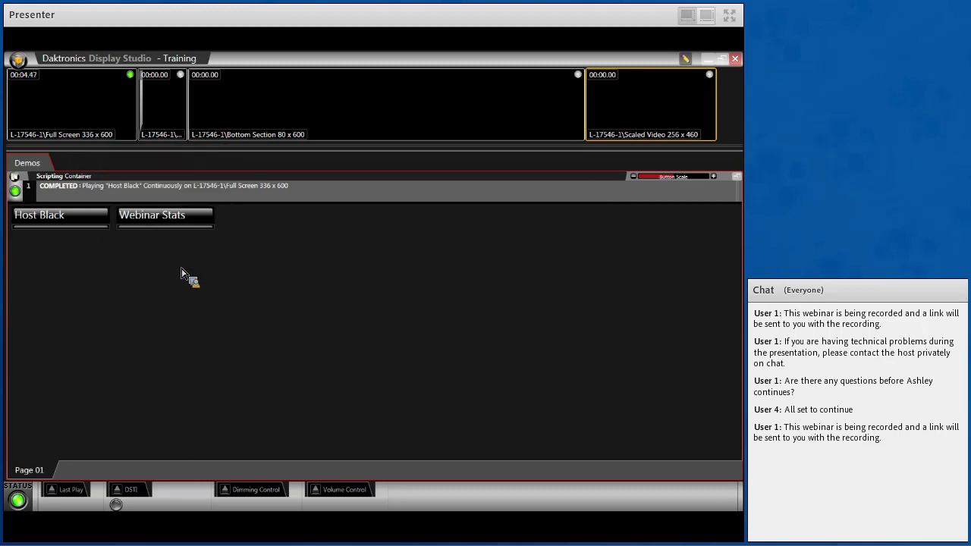
left_click(182, 227)
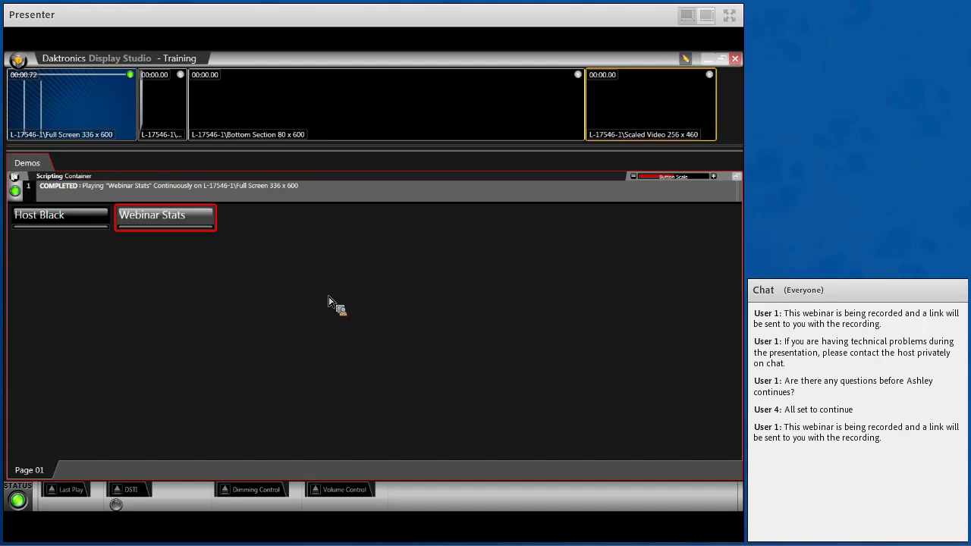
Reopen the Webinar Stats button, reselect the Webinar Stats file from the Stats folder and save the button.
right_click(198, 222)
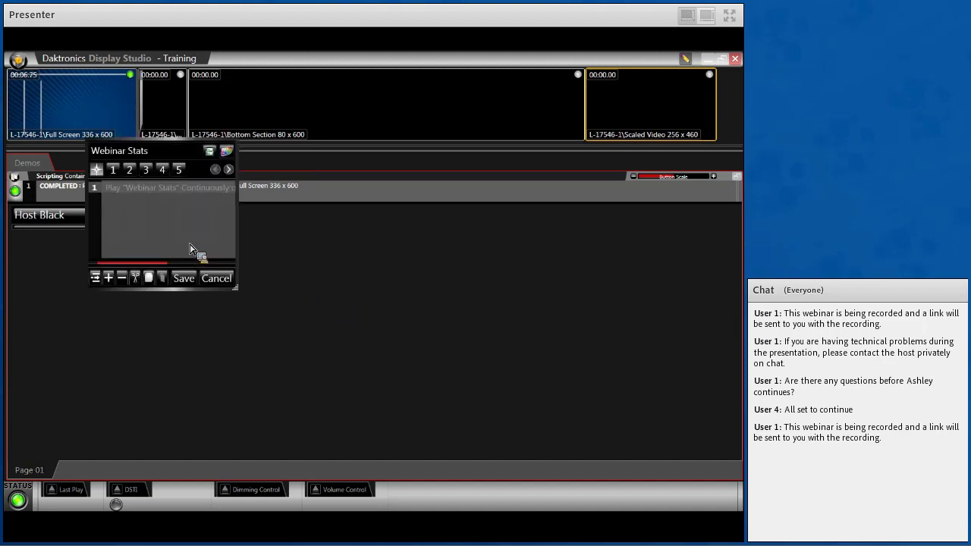
left_click(161, 169)
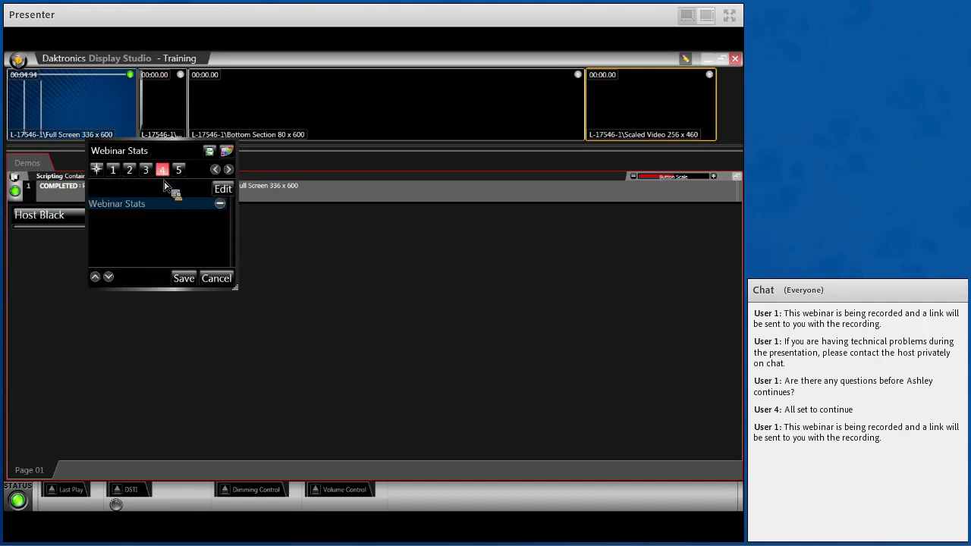
double_click(158, 208)
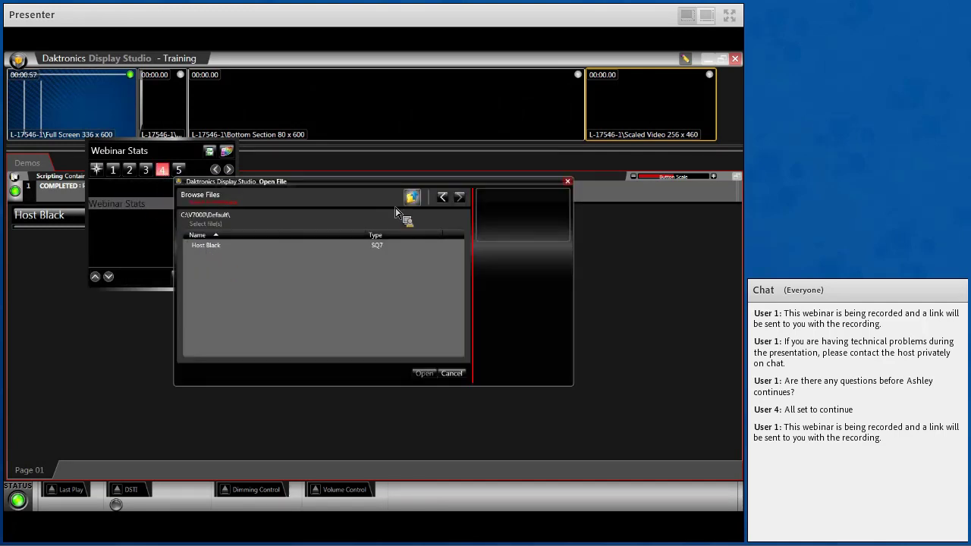
double_click(197, 258)
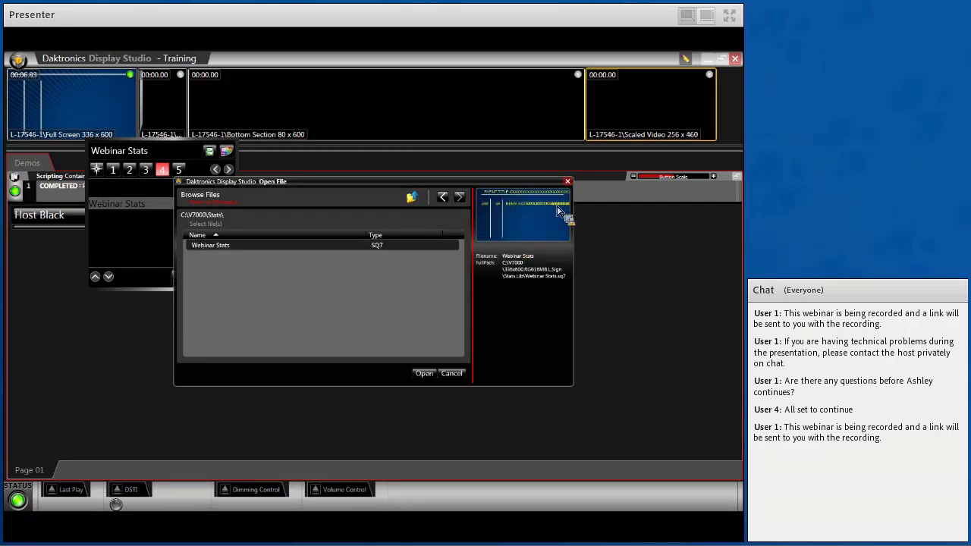
left_click(425, 373)
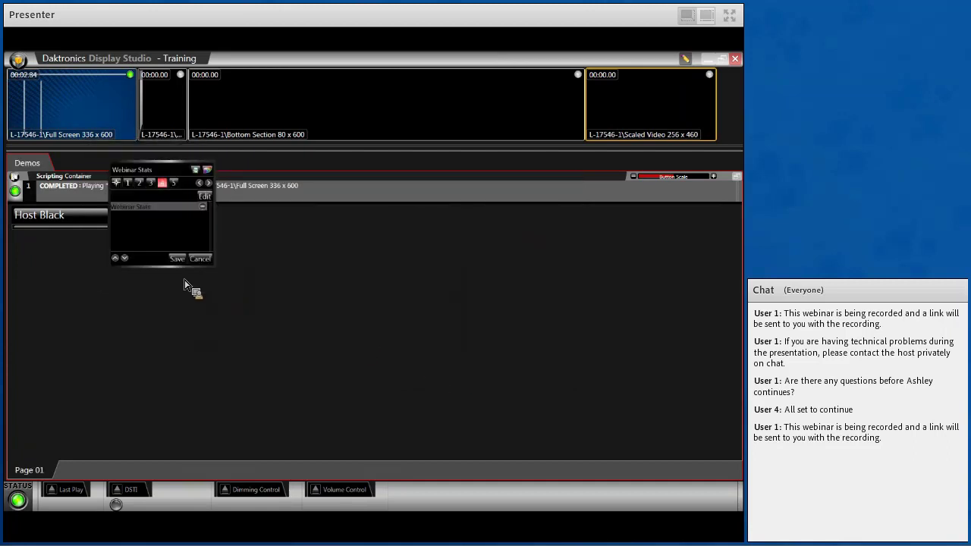
left_click(177, 258)
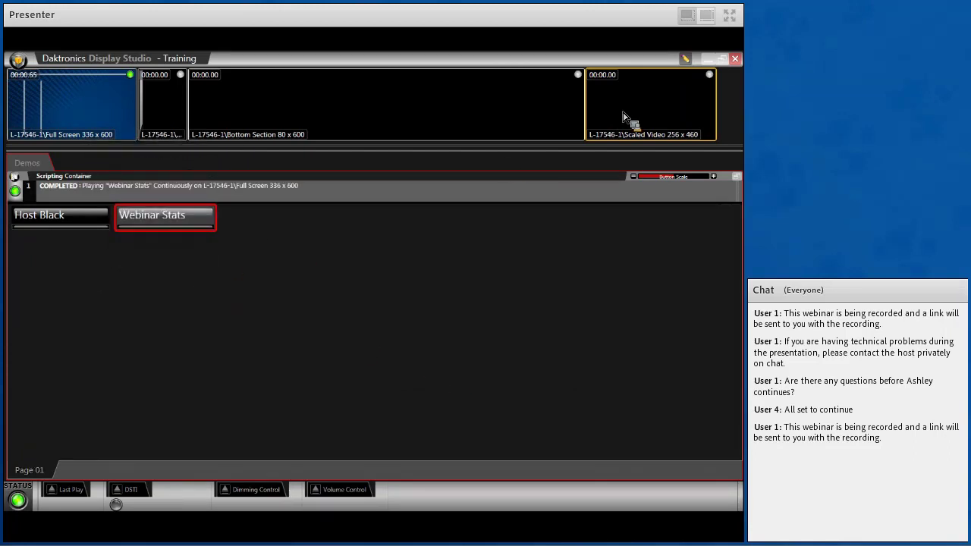
Create another button beside Webinar Stats with a Play command for the Scaled Video 256 x 460 display.
right_click(272, 231)
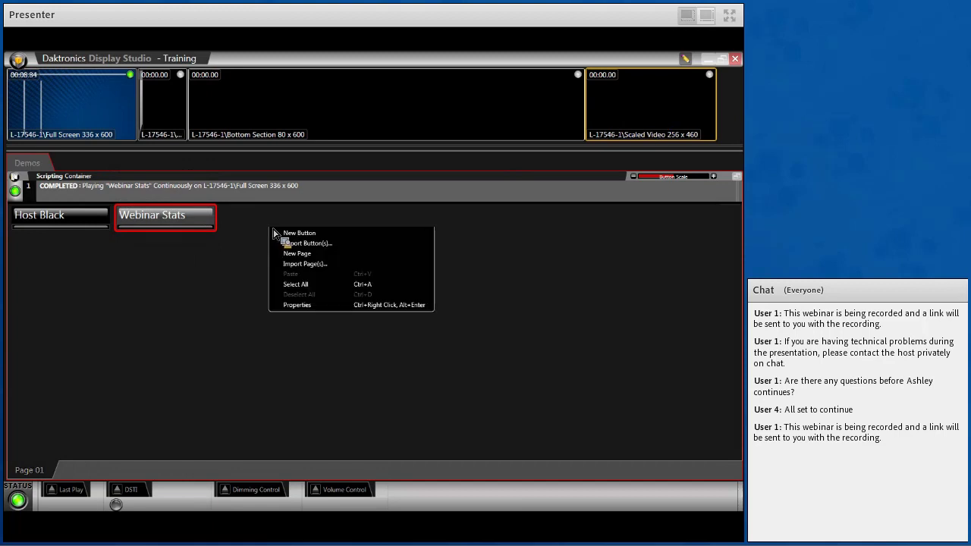
left_click(294, 233)
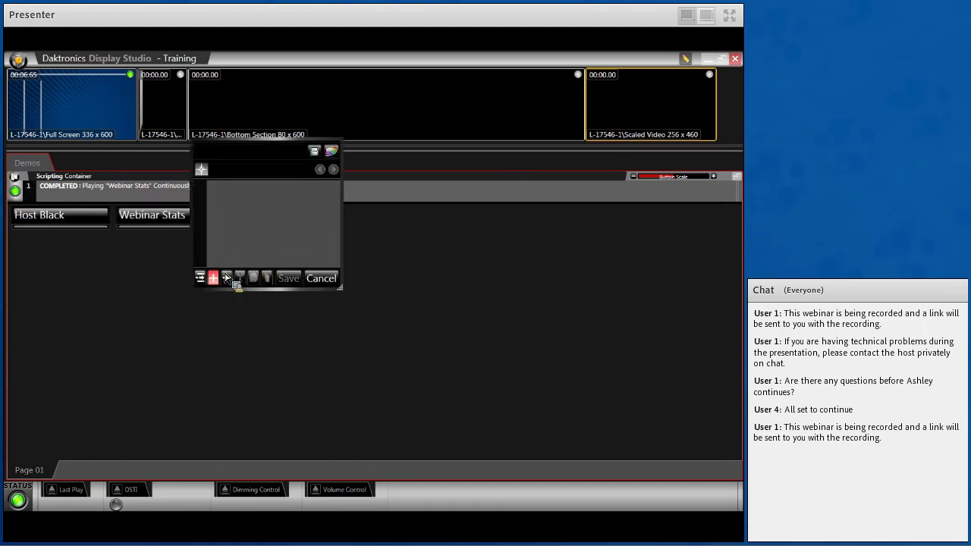
left_click(226, 278)
left_click_drag(294, 248, 342, 193)
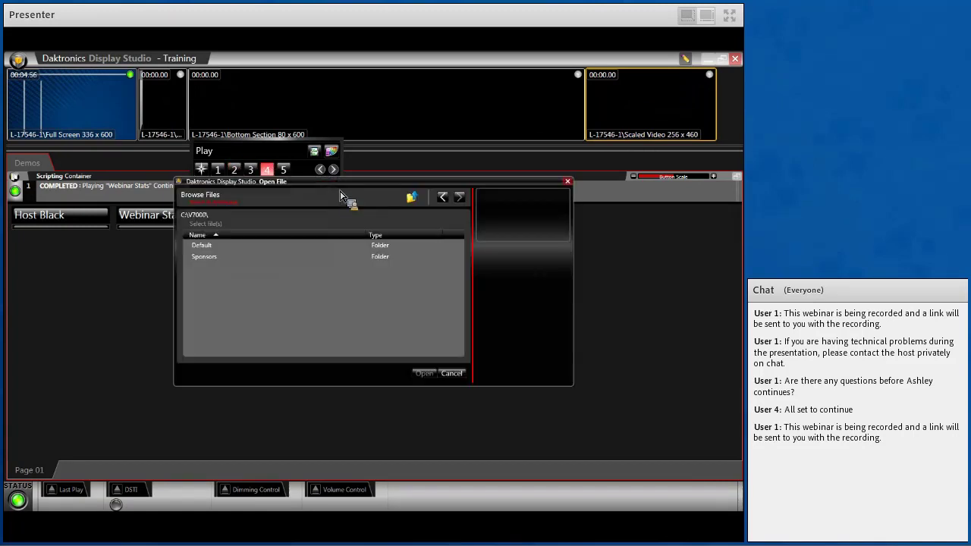
Assign Training Sponsors from the Sponsors folder to the new button, name it Sponsors and save it.
double_click(228, 257)
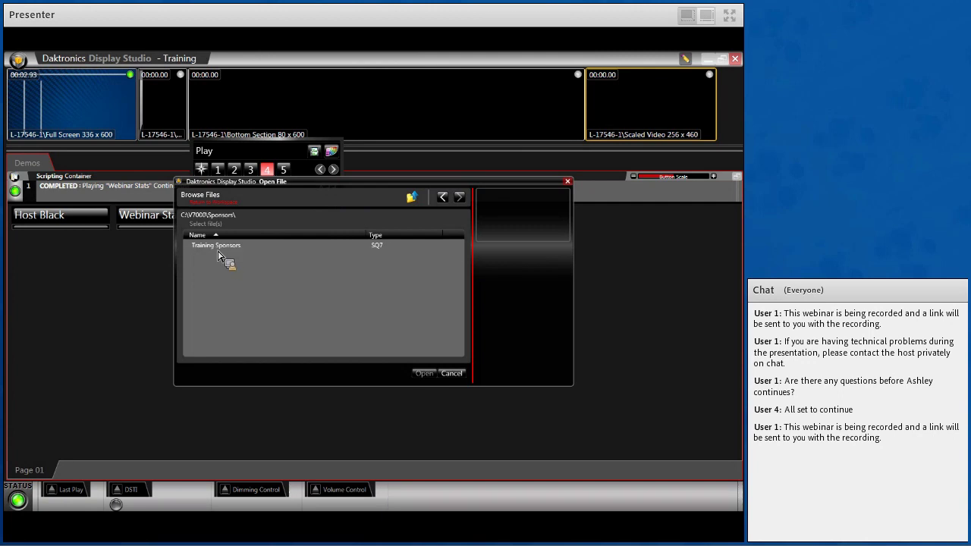
left_click(438, 376)
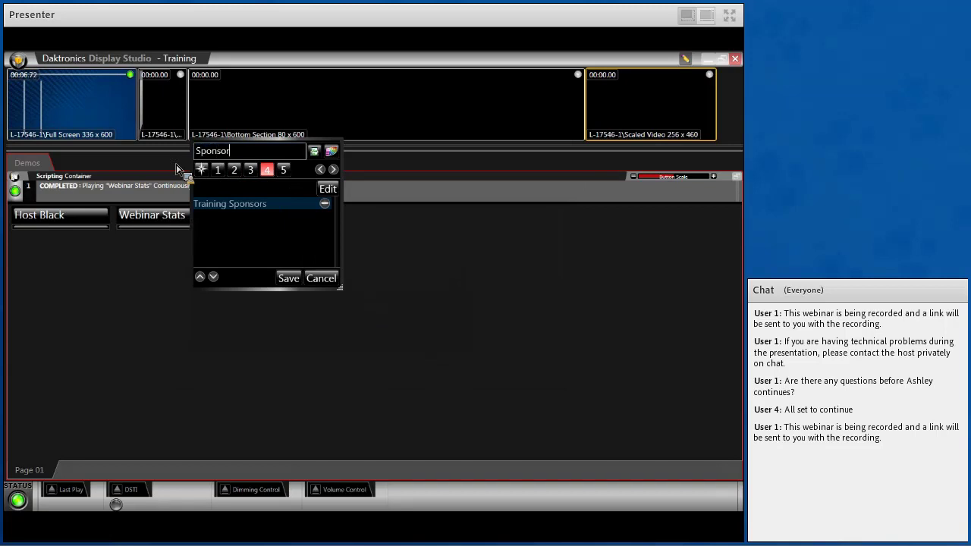
left_click(291, 278)
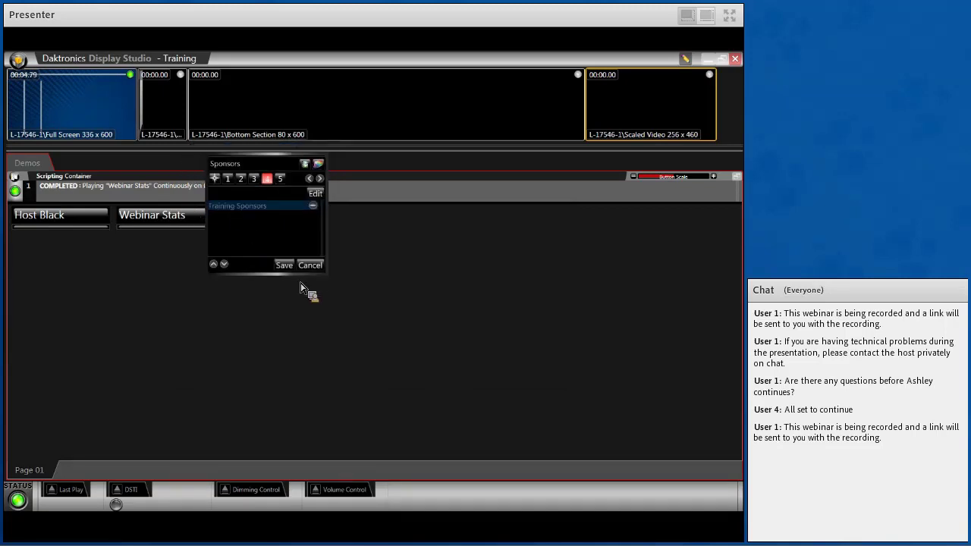
Play the Sponsors button on the Scaled Video 256 x 460 display, then minimize Display Studio.
left_click(293, 225)
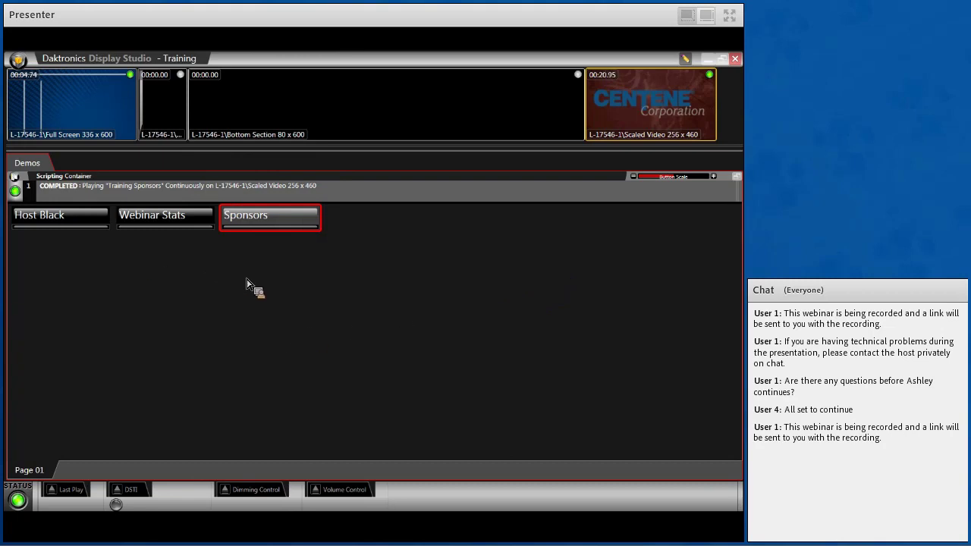
left_click(708, 60)
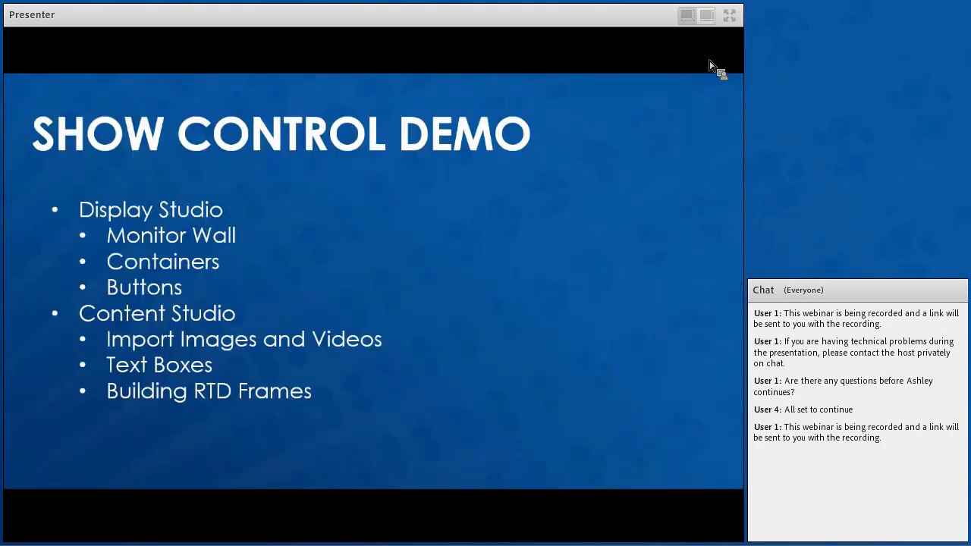